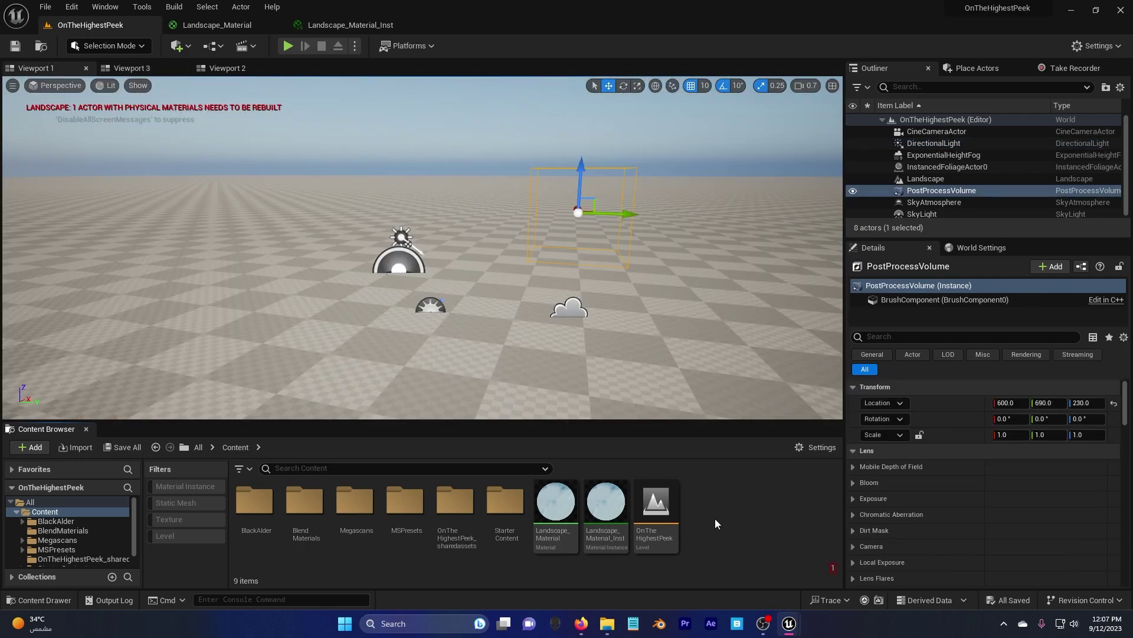
Create a new material with its default name in the Content folder and open its material graph
right_click(709, 520)
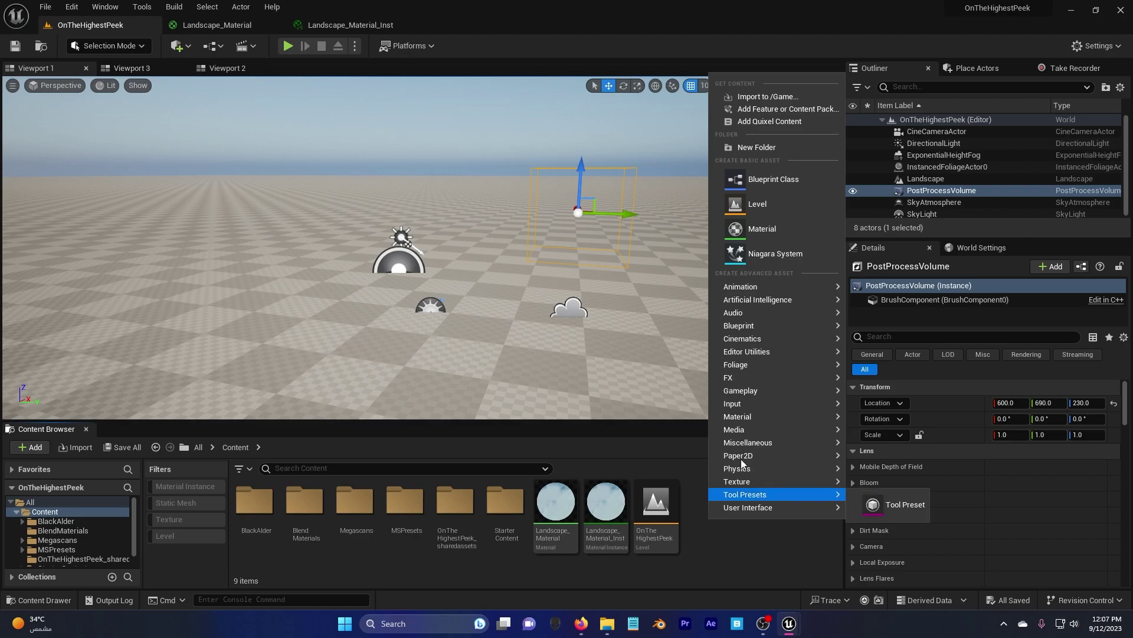
click(761, 245)
key(Return)
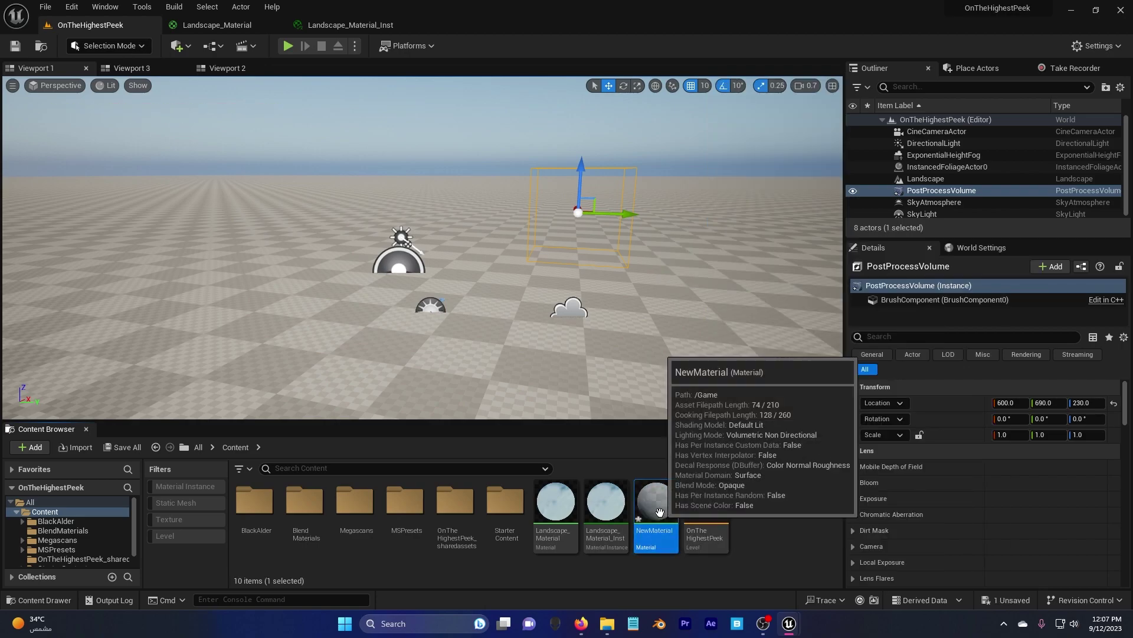
double_click(656, 508)
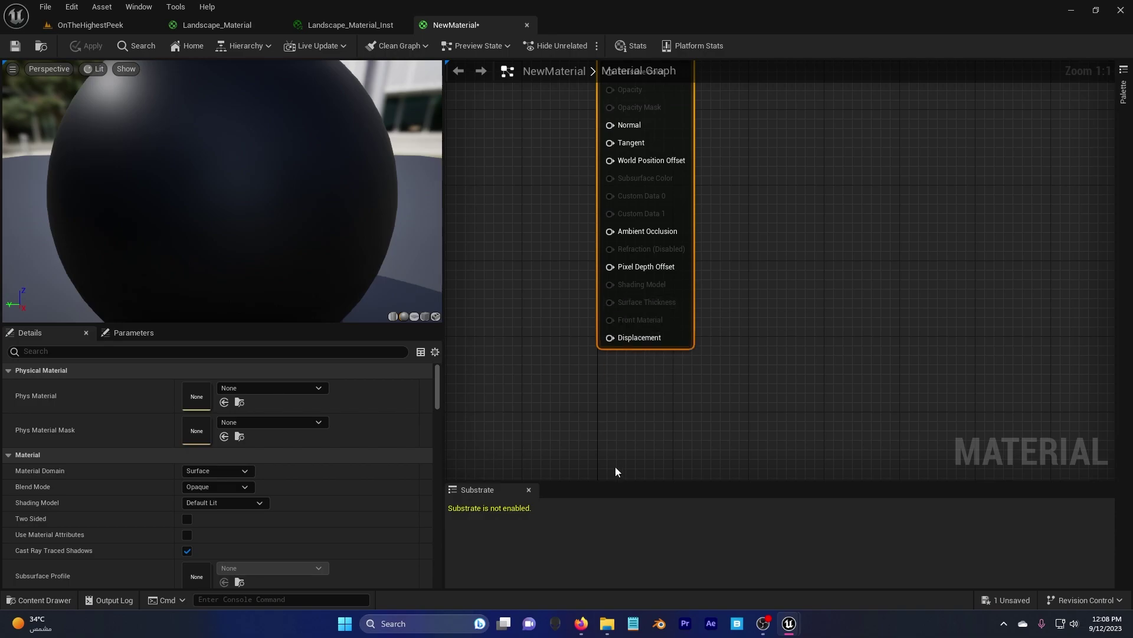
Switch to the OnTheHighestPeek project folder in File Explorer and open the DefaultEngine file from its Config folder
mouse_move(608, 623)
click(643, 558)
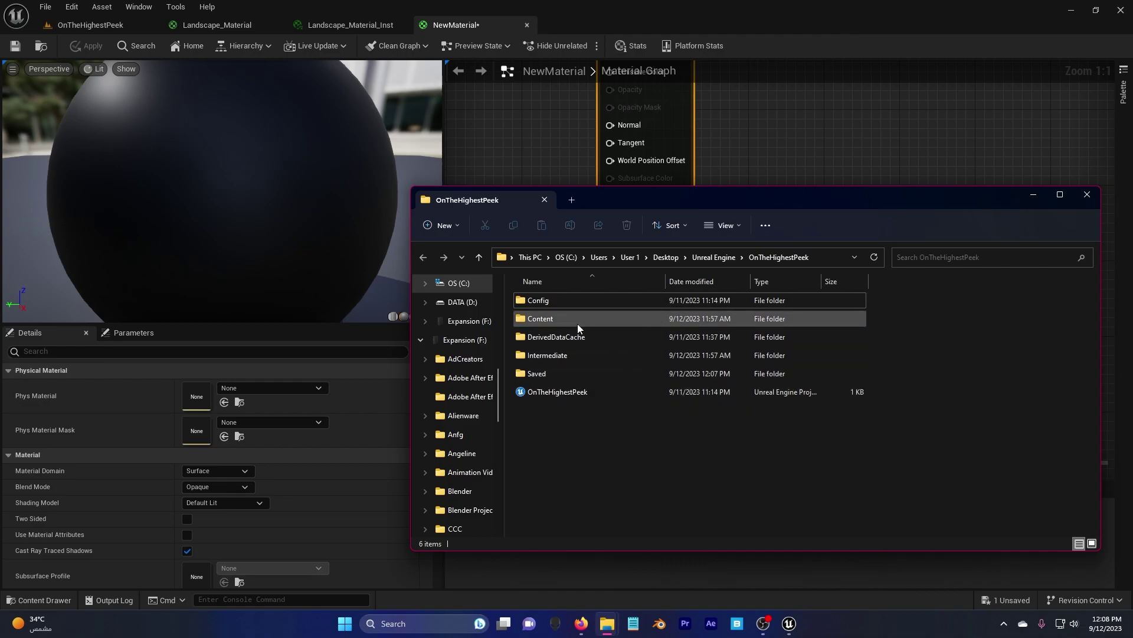
double_click(567, 300)
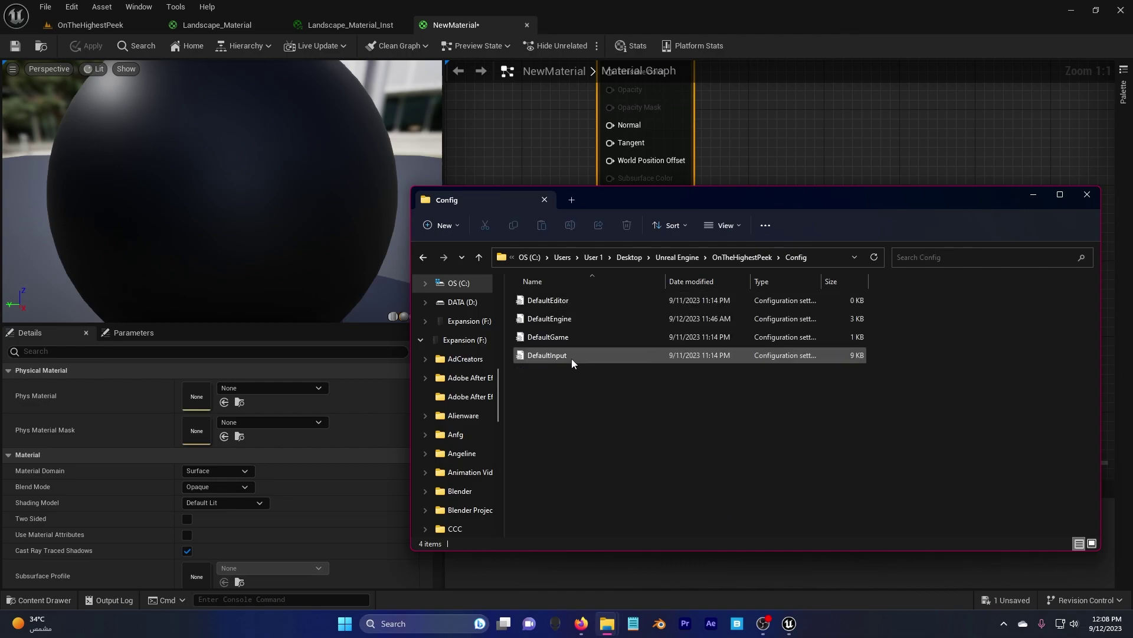
double_click(569, 319)
scroll(464, 242, down, 15)
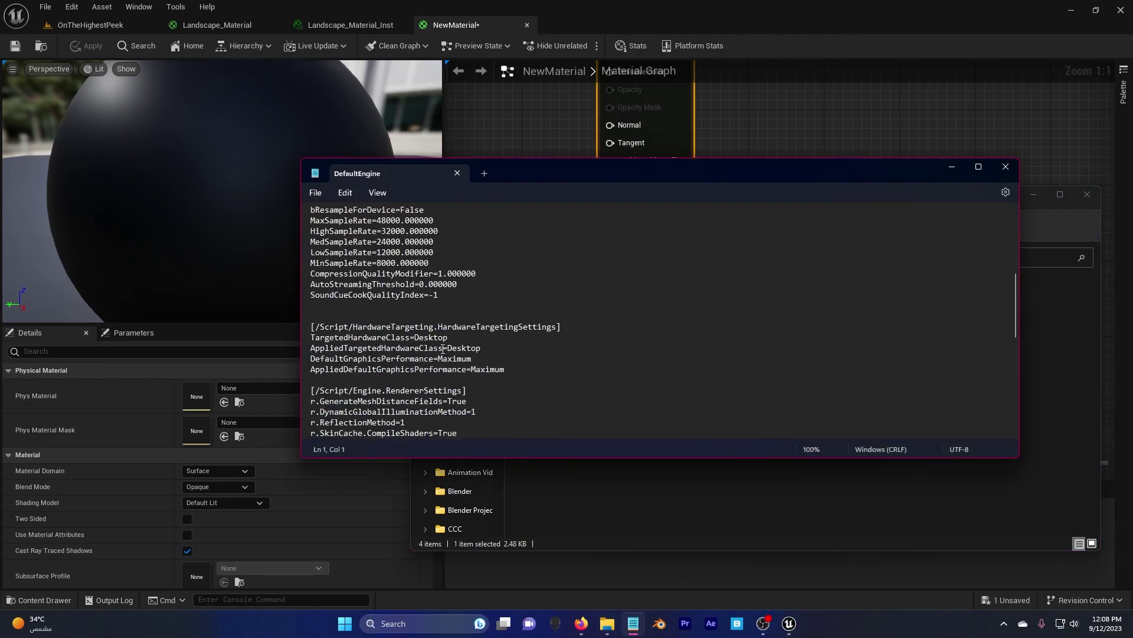
Examine the two Nanite tessellation lines under the Engine.RendererSettings section, then close the DefaultEngine file
triple_click(389, 218)
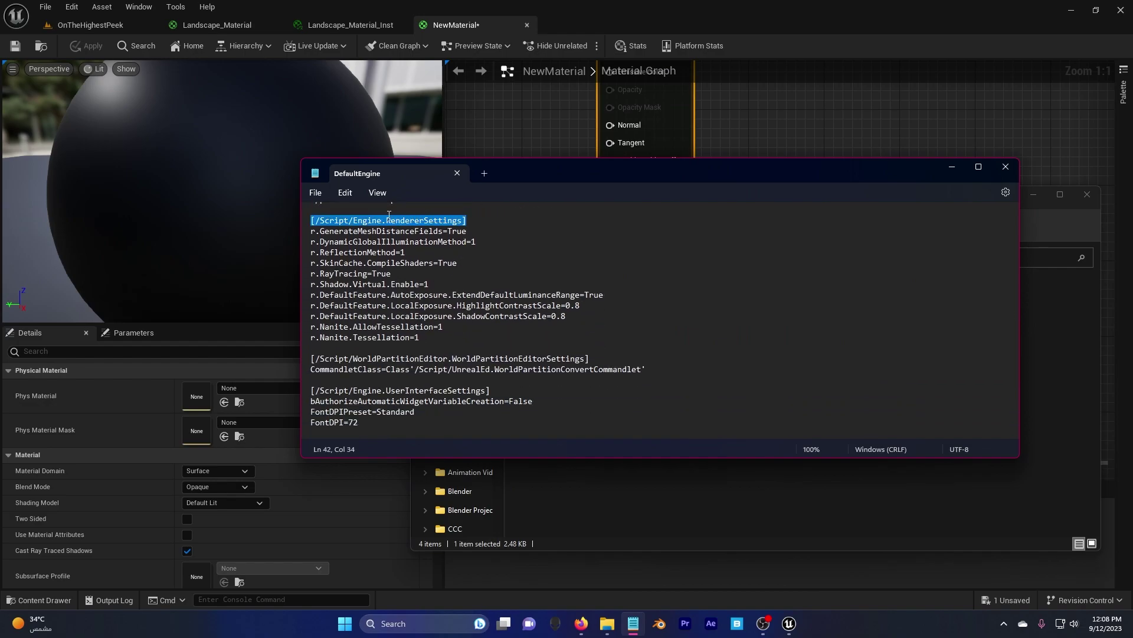
click(423, 337)
drag(422, 337, 287, 325)
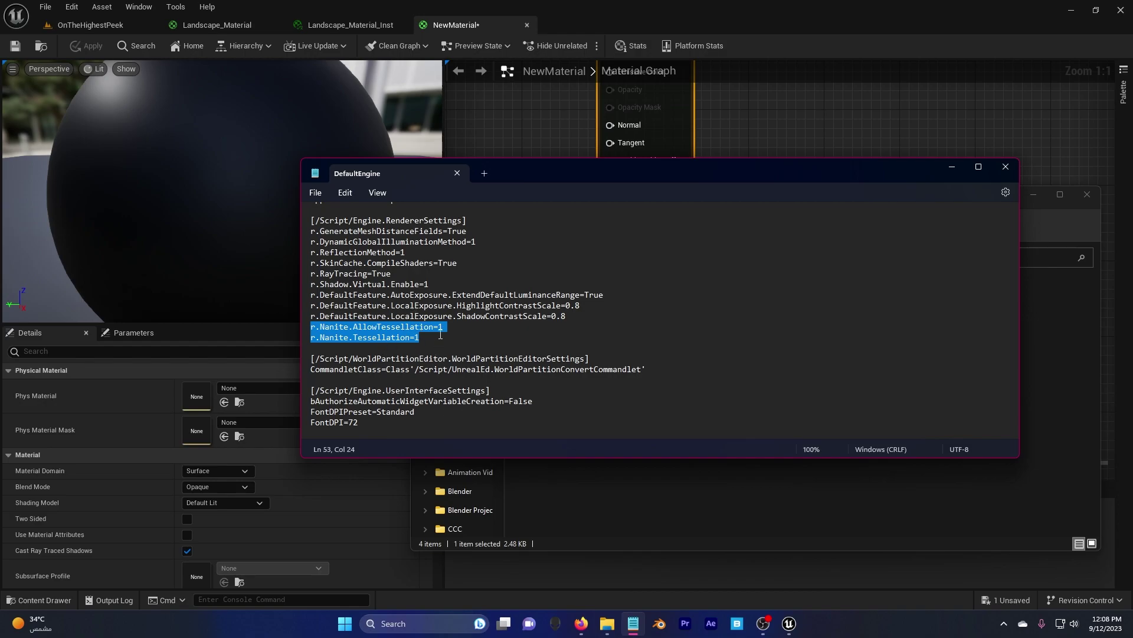
click(441, 335)
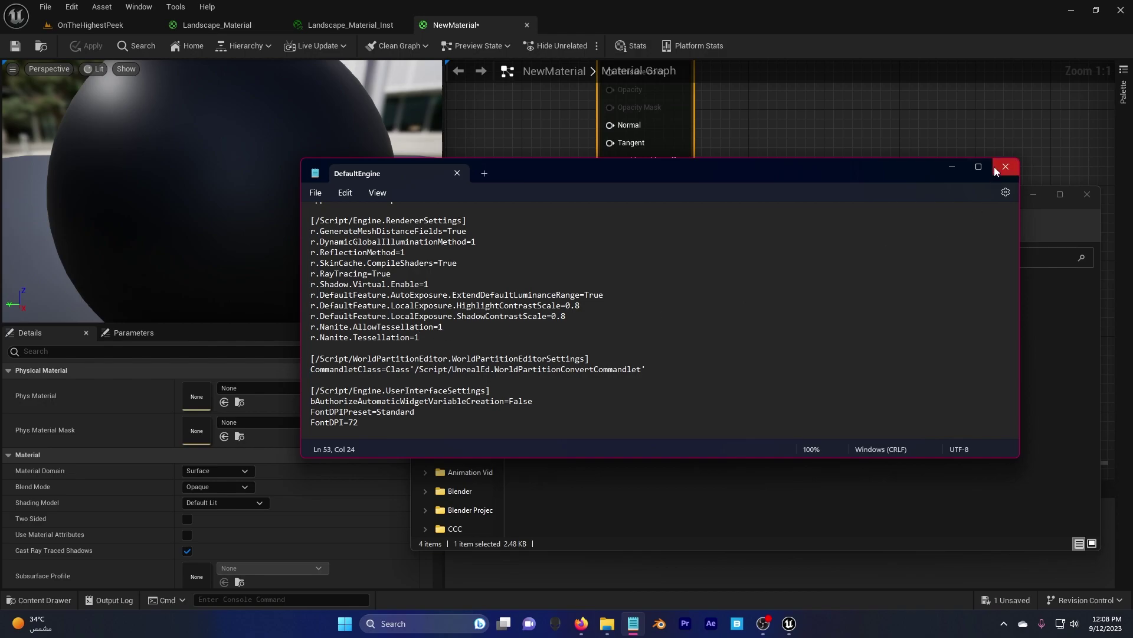
click(1014, 166)
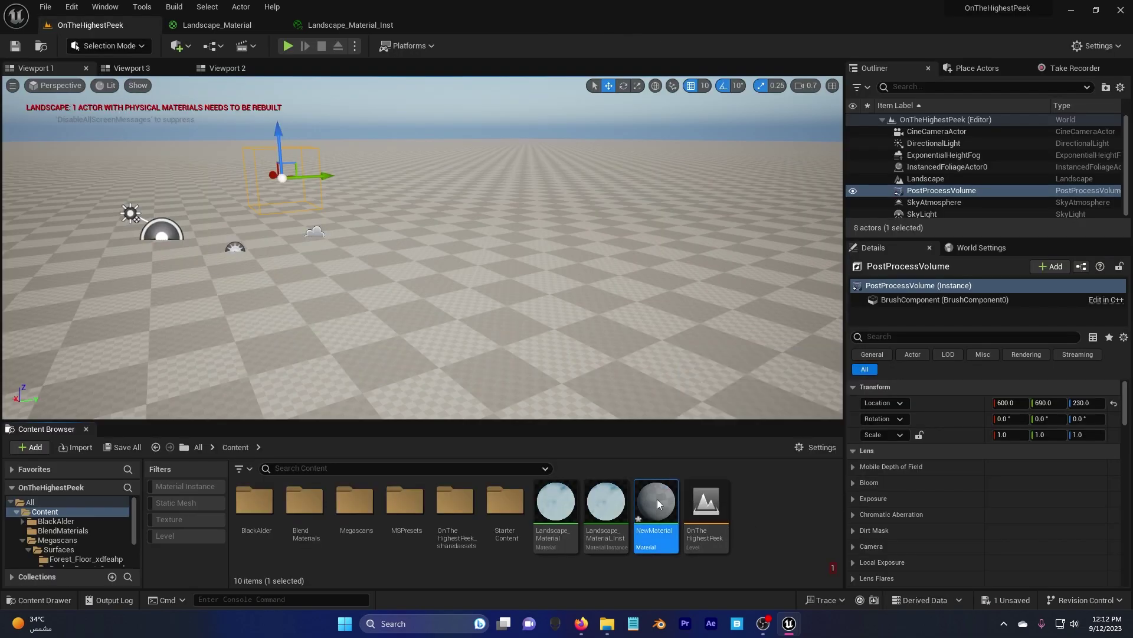
Delete the NewMaterial asset from the Content folder
key(Delete)
click(495, 500)
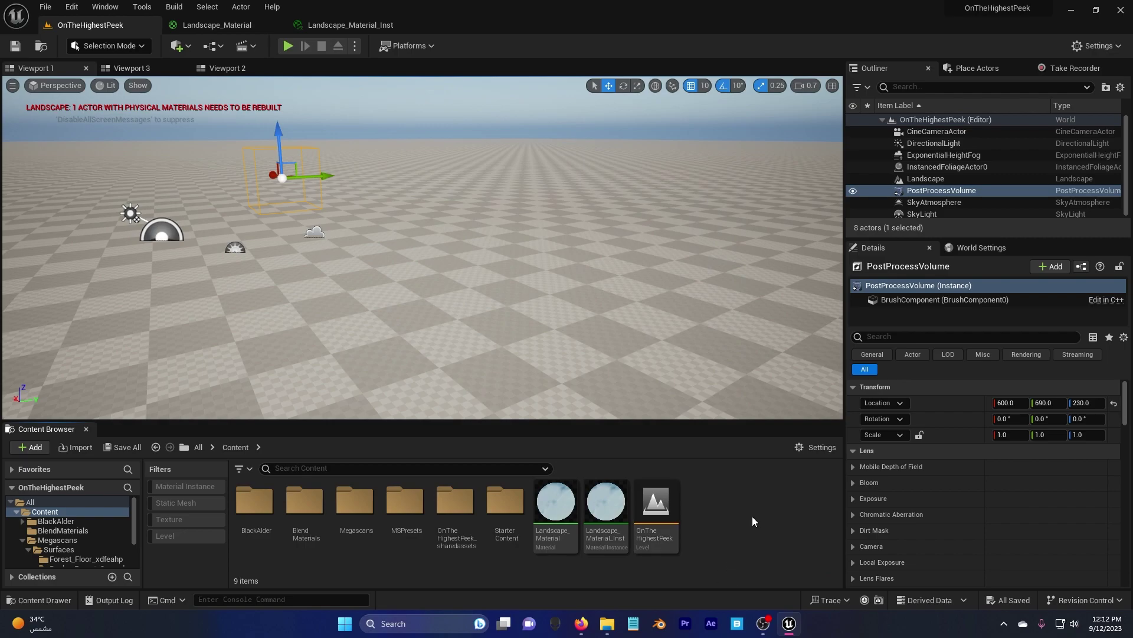
right_drag(503, 262, 508, 215)
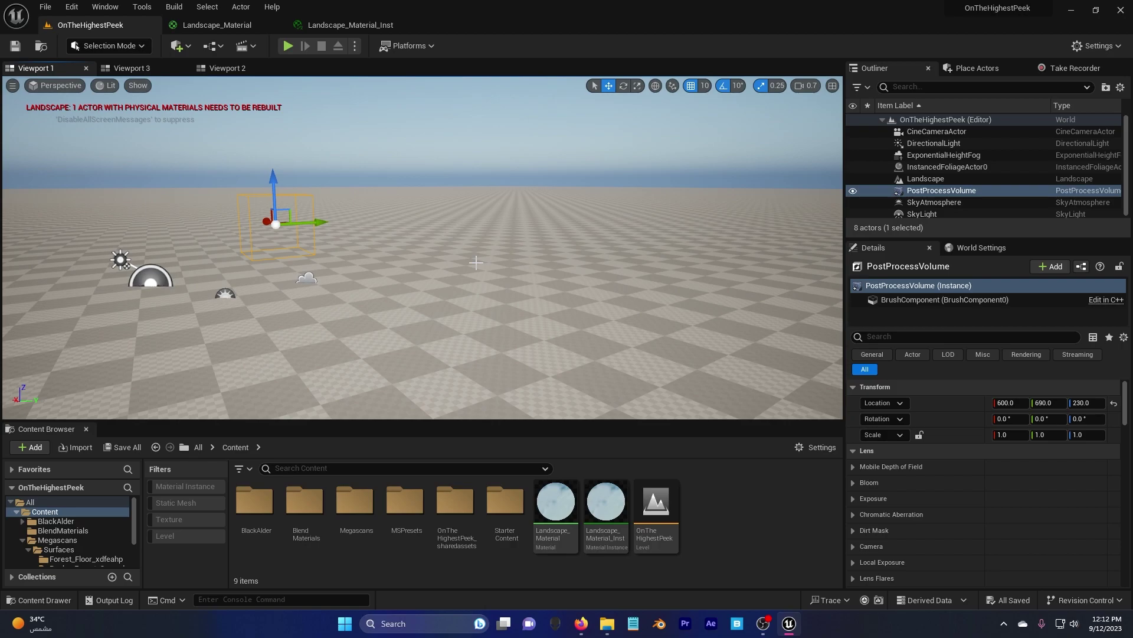
Open Quixel Bridge from the Content folder and show the local Megascans assets
right_click(735, 533)
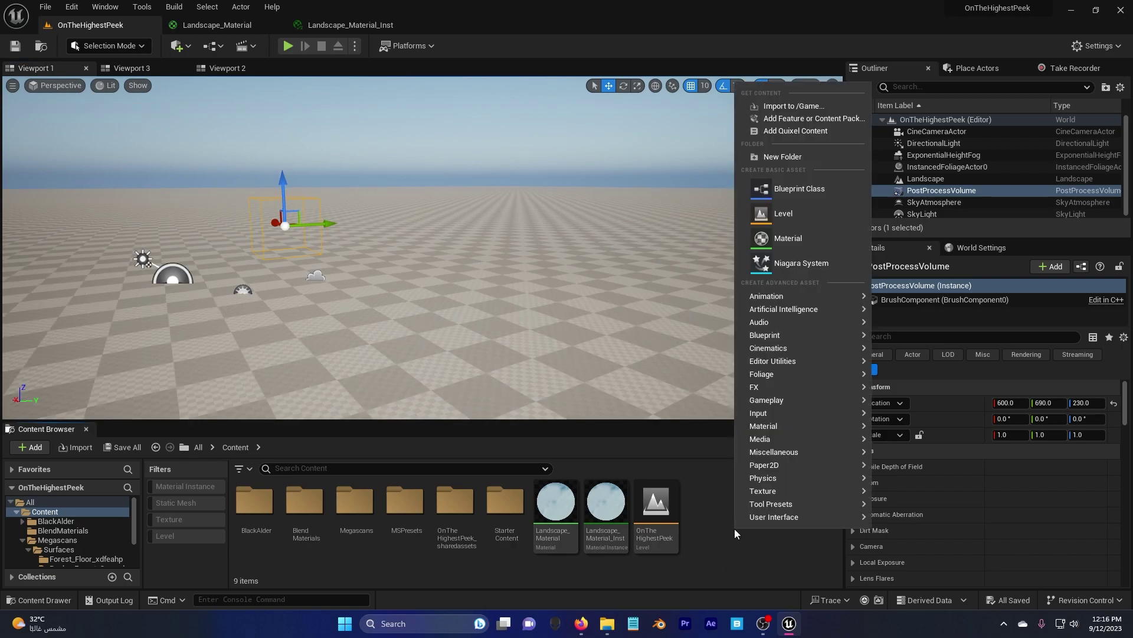
click(823, 130)
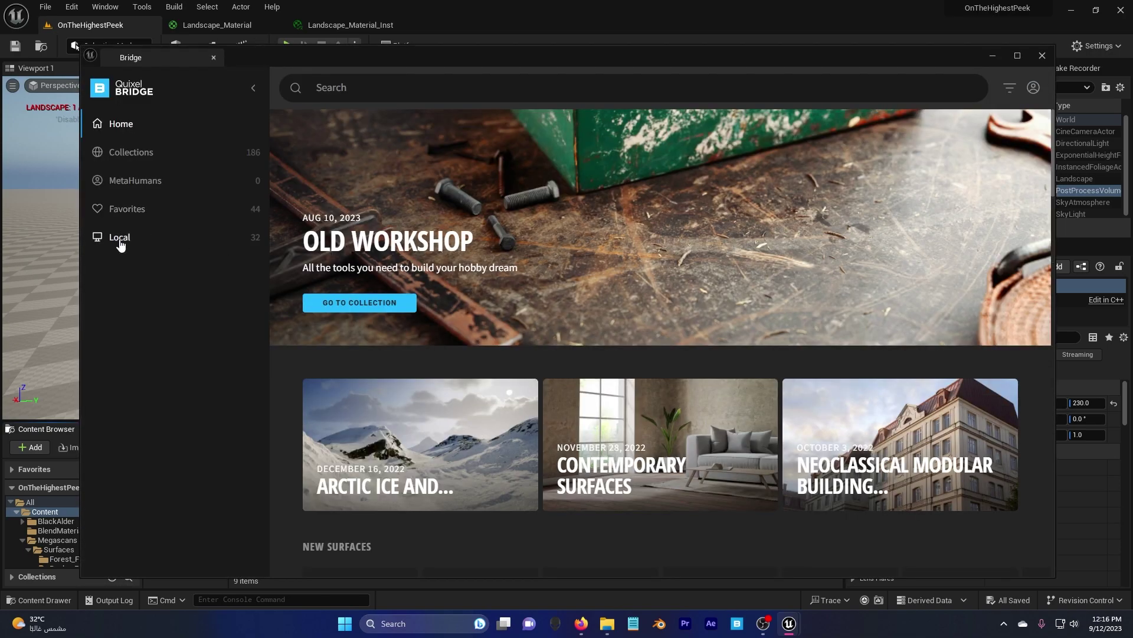
click(120, 235)
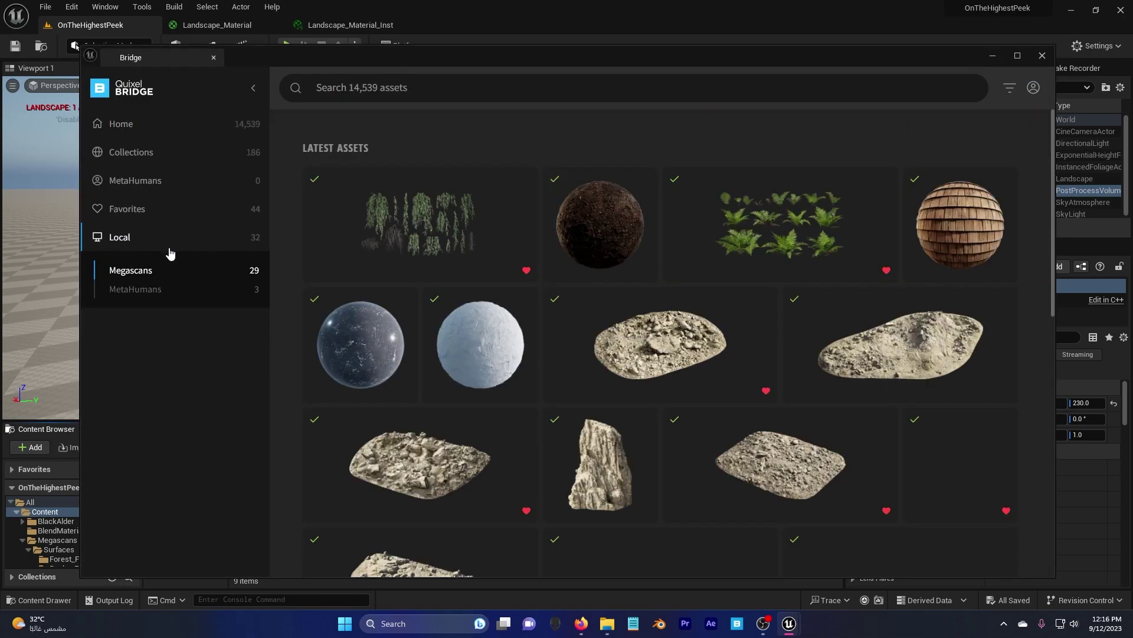
View the Forest Floor, Rocky Ground and Rocky Forest Floor surfaces and check the texture quality setting
click(594, 220)
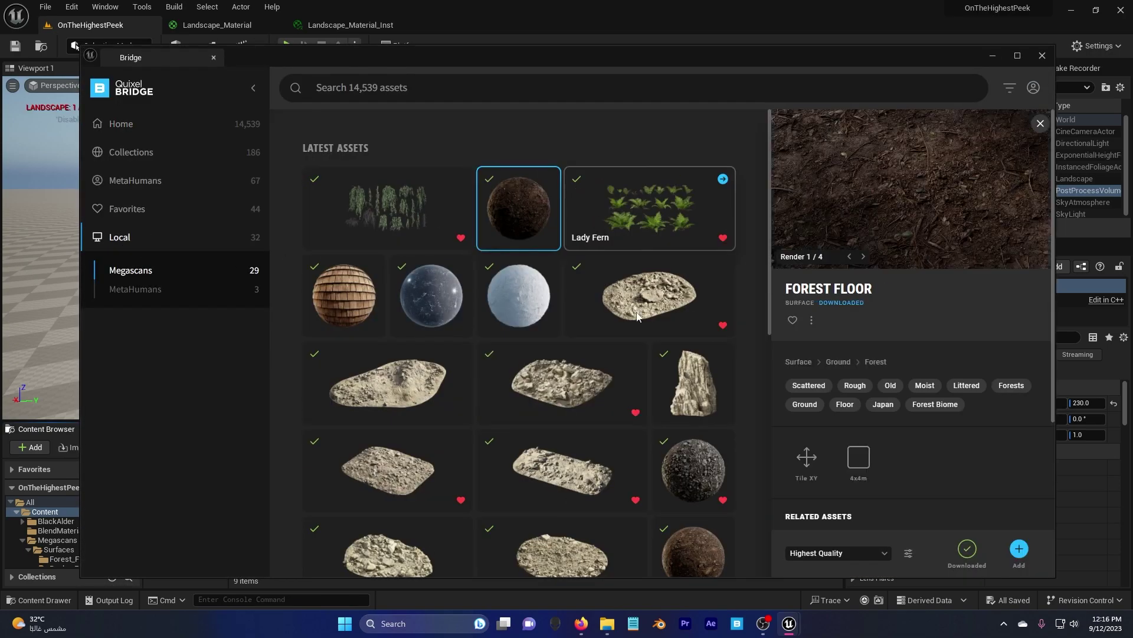
click(703, 467)
click(694, 527)
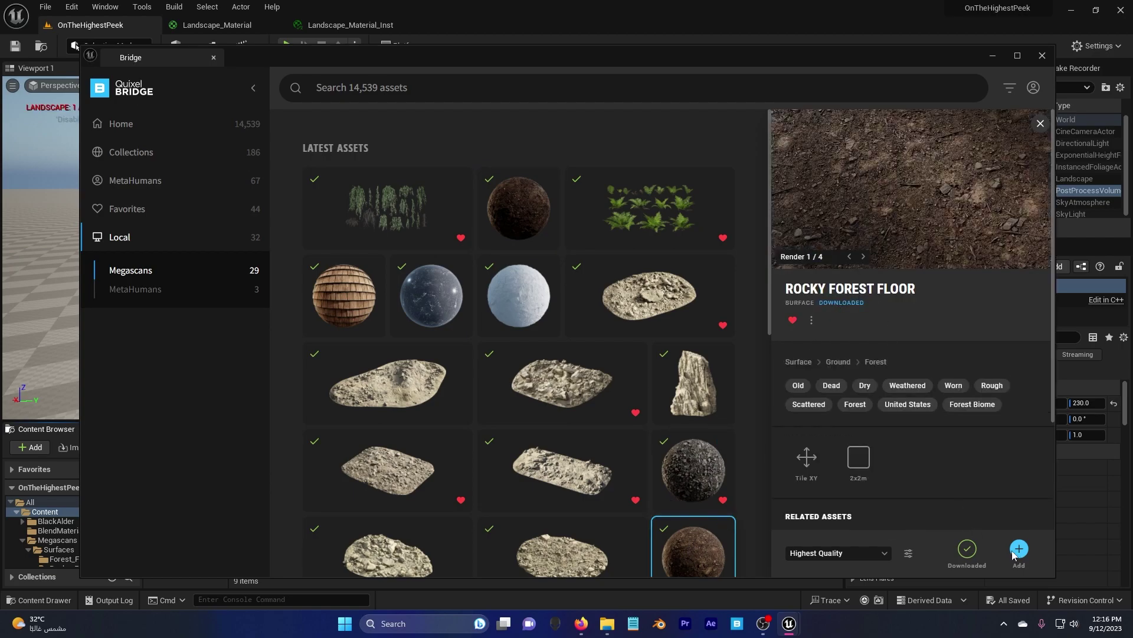
click(865, 554)
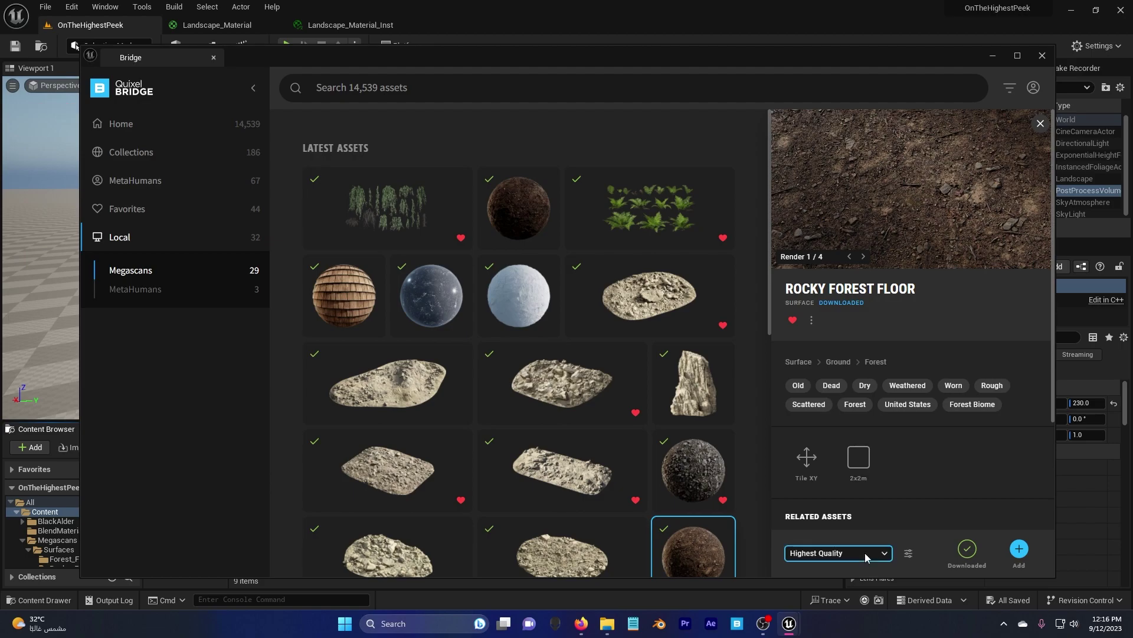
click(865, 553)
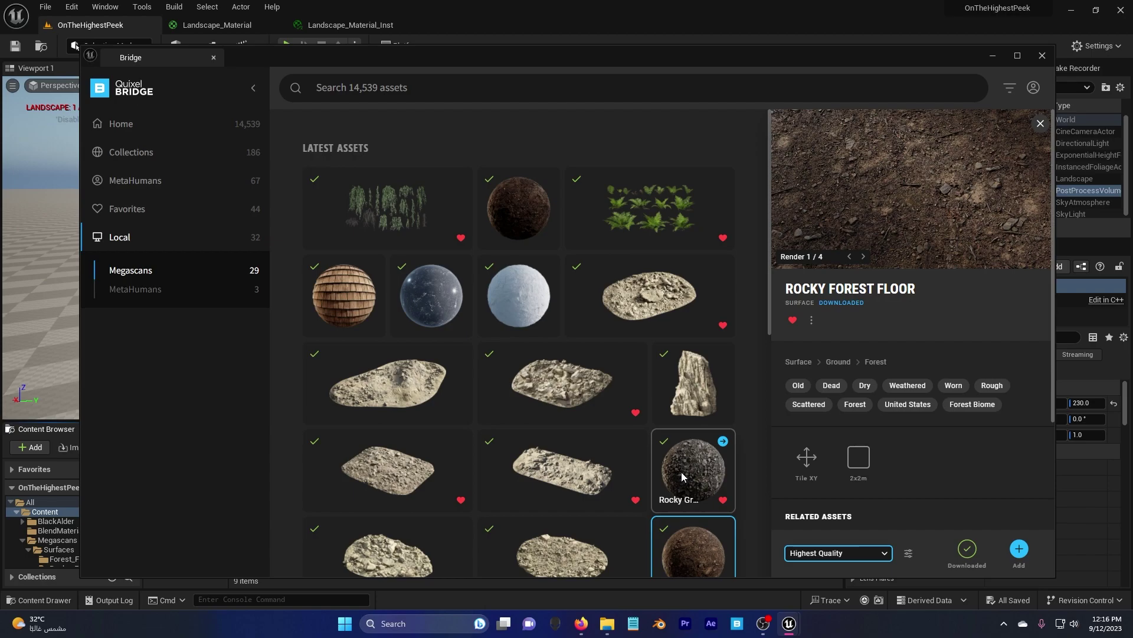
Copy the asset ID of the Forest Floor surface and search the Bridge library for it
right_click(520, 208)
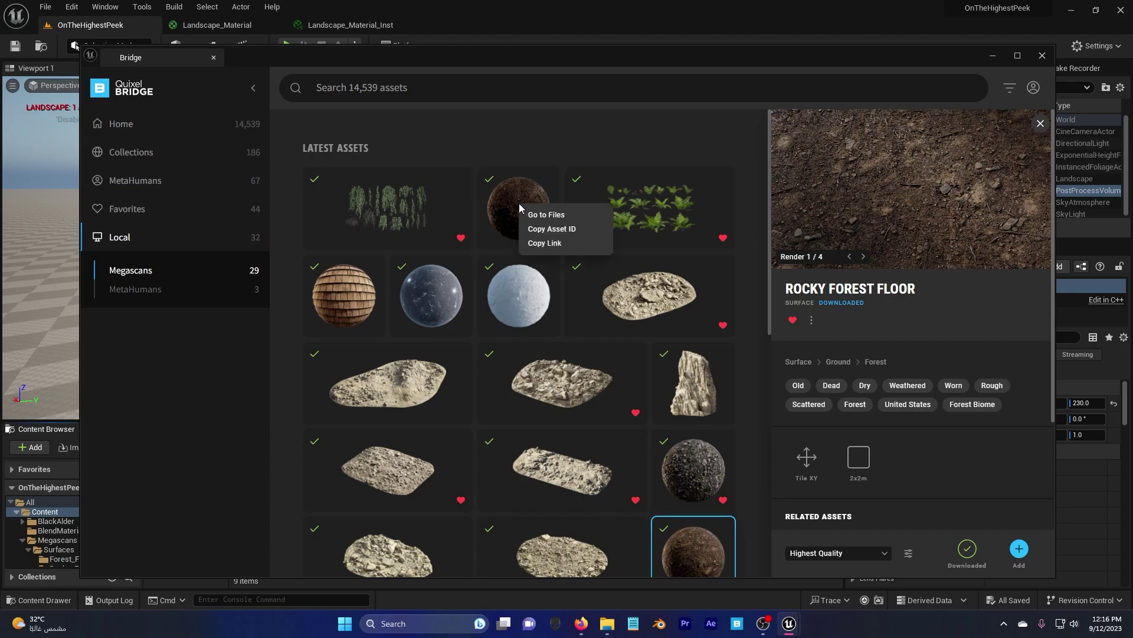
click(537, 232)
click(432, 91)
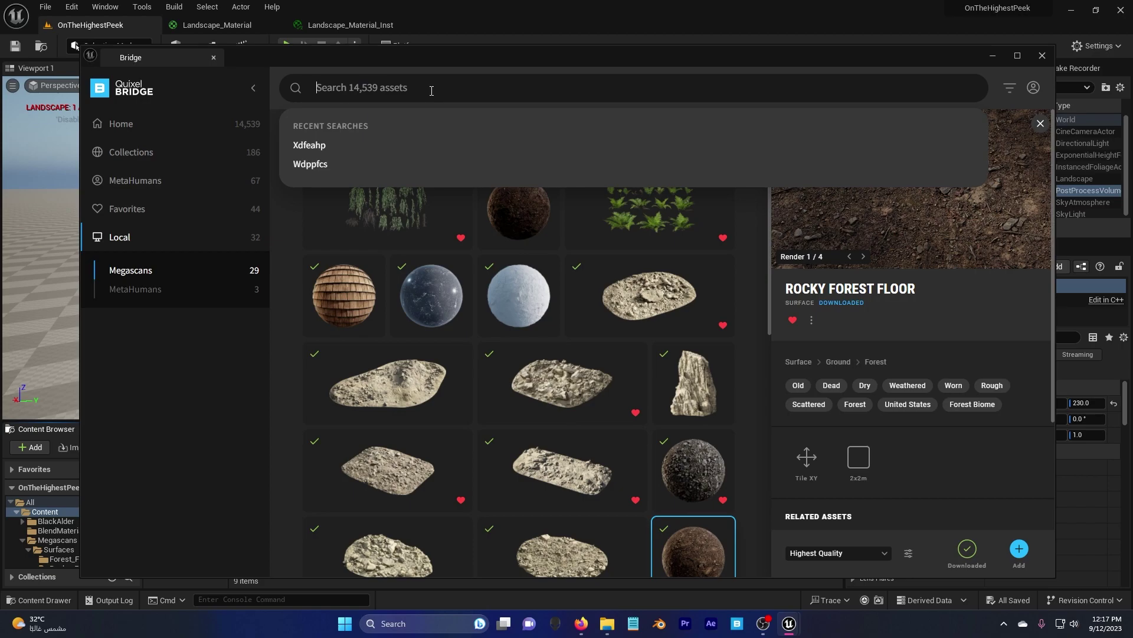
key(ctrl+v)
key(Return)
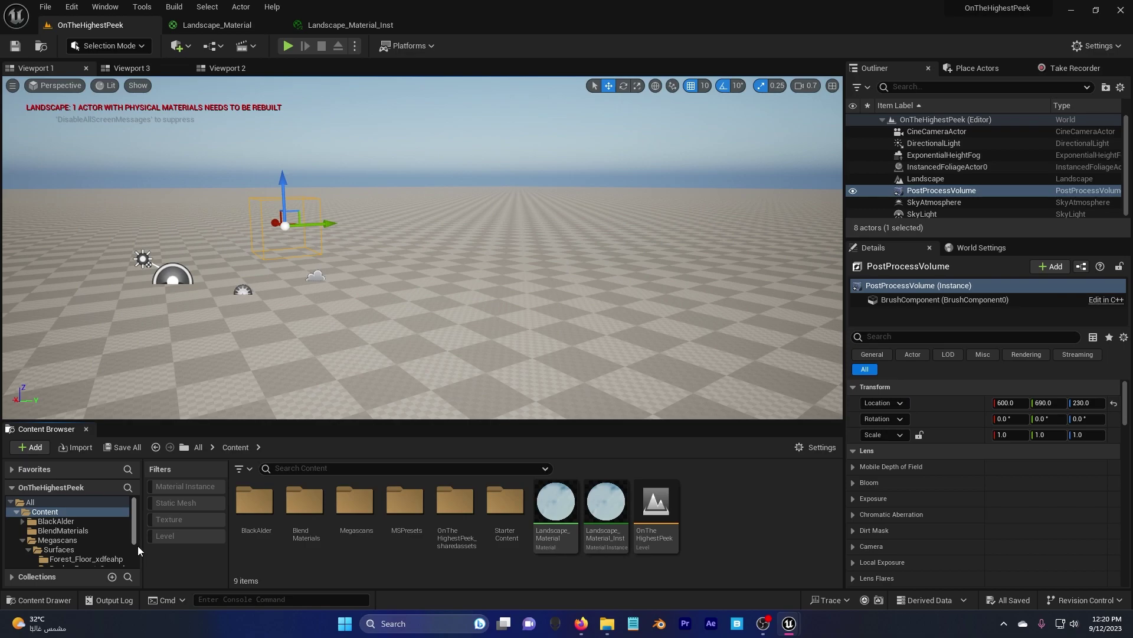
Create a material named Landscape_Material in the Megascans Surfaces folder
click(101, 540)
double_click(246, 511)
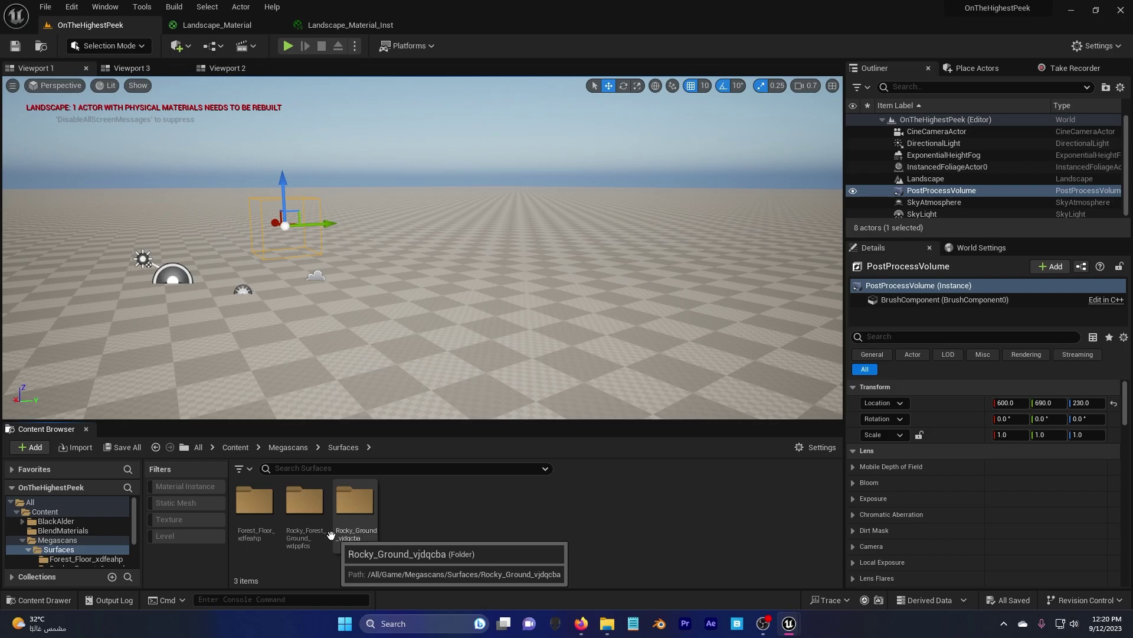
right_click(416, 528)
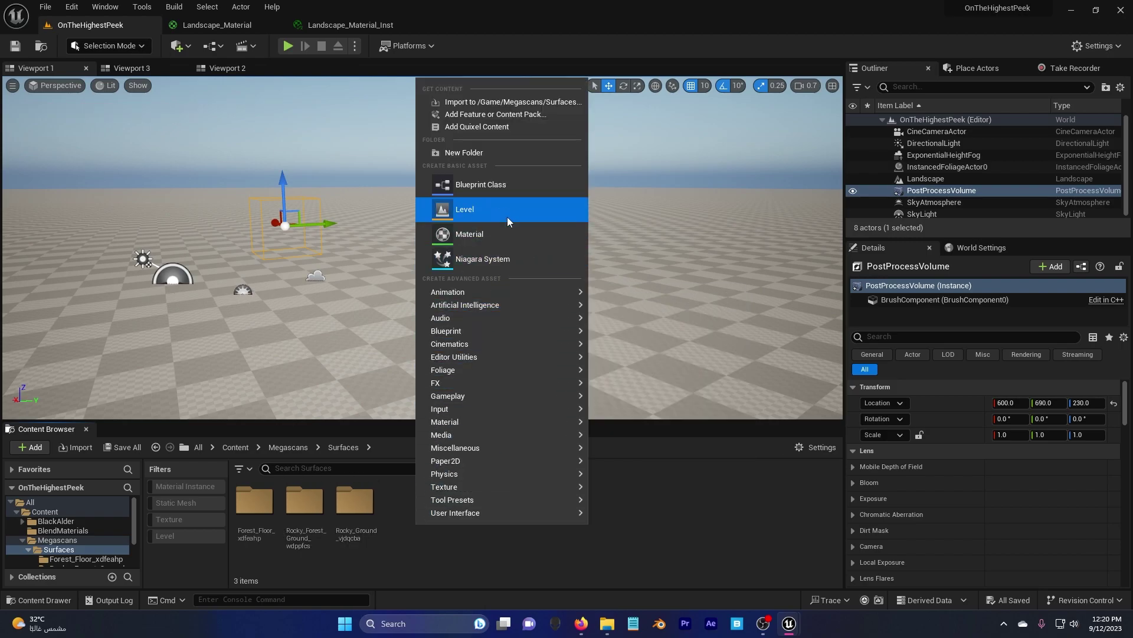
click(487, 232)
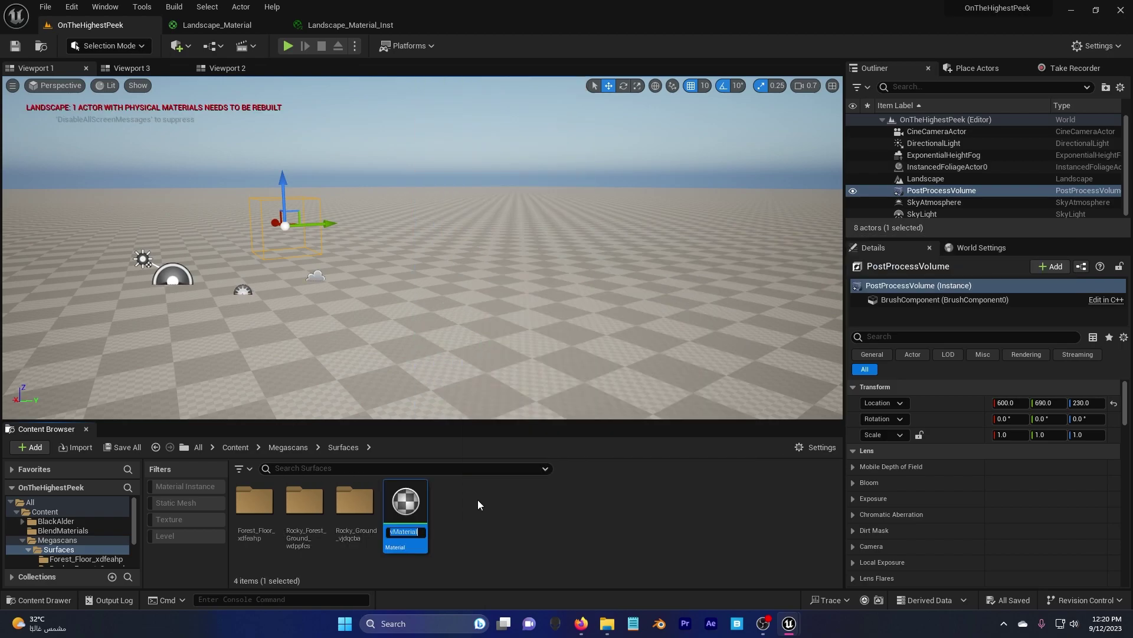
text(Lands)
text(cape_M)
text(aterial)
key(Return)
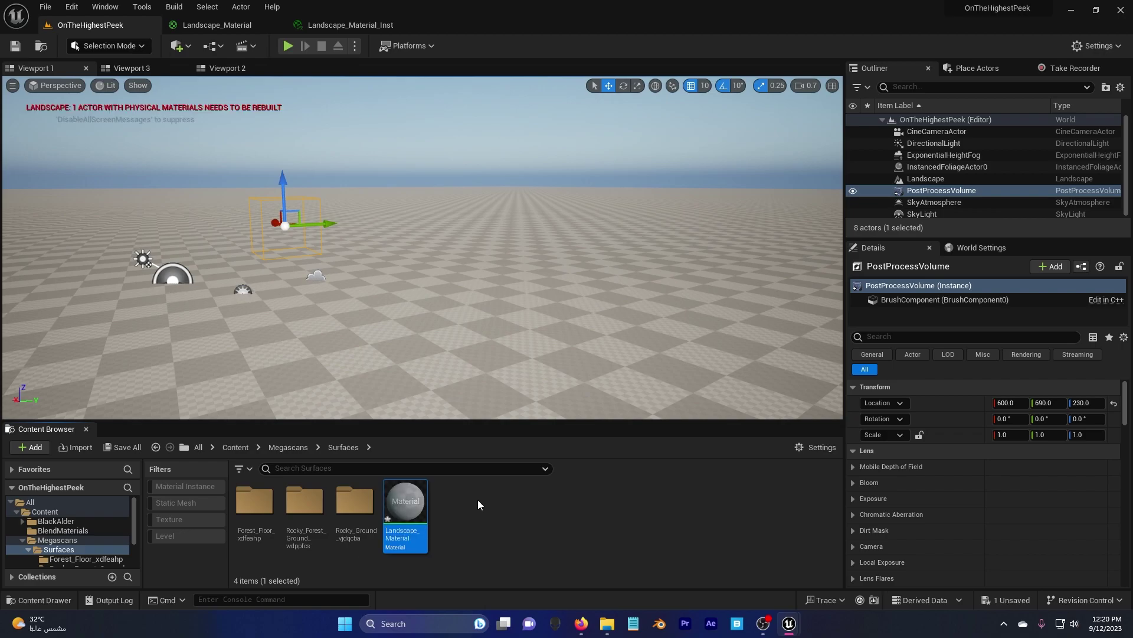
Open Landscape_Material and add the three textures from the Forest_Floor_xdfeahp folder to its graph as texture samples
double_click(405, 503)
click(39, 600)
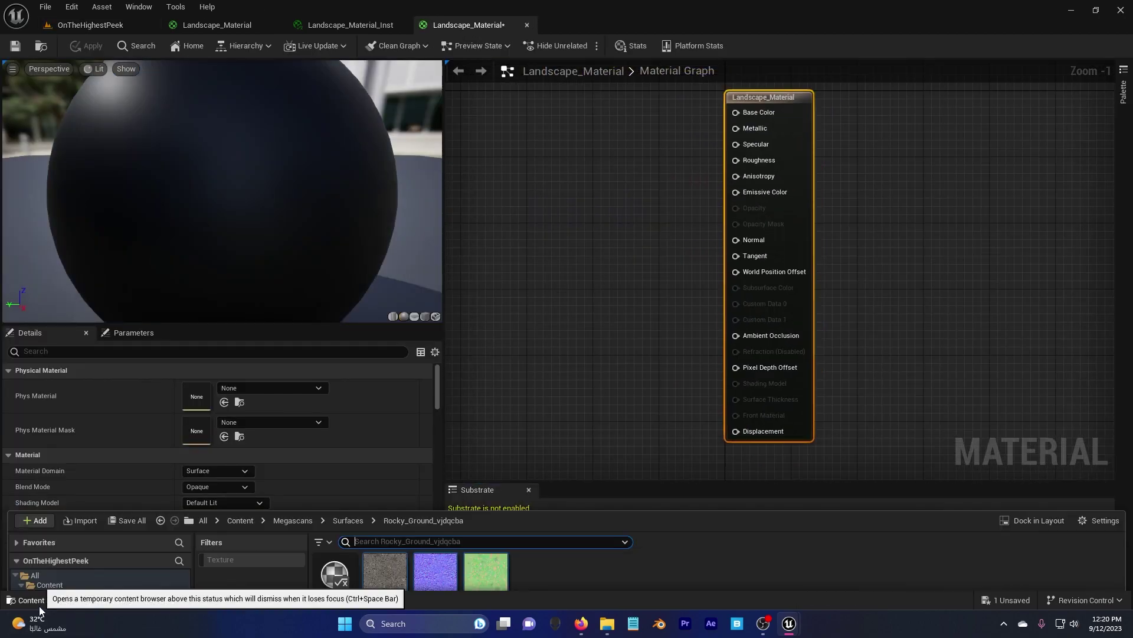
click(290, 396)
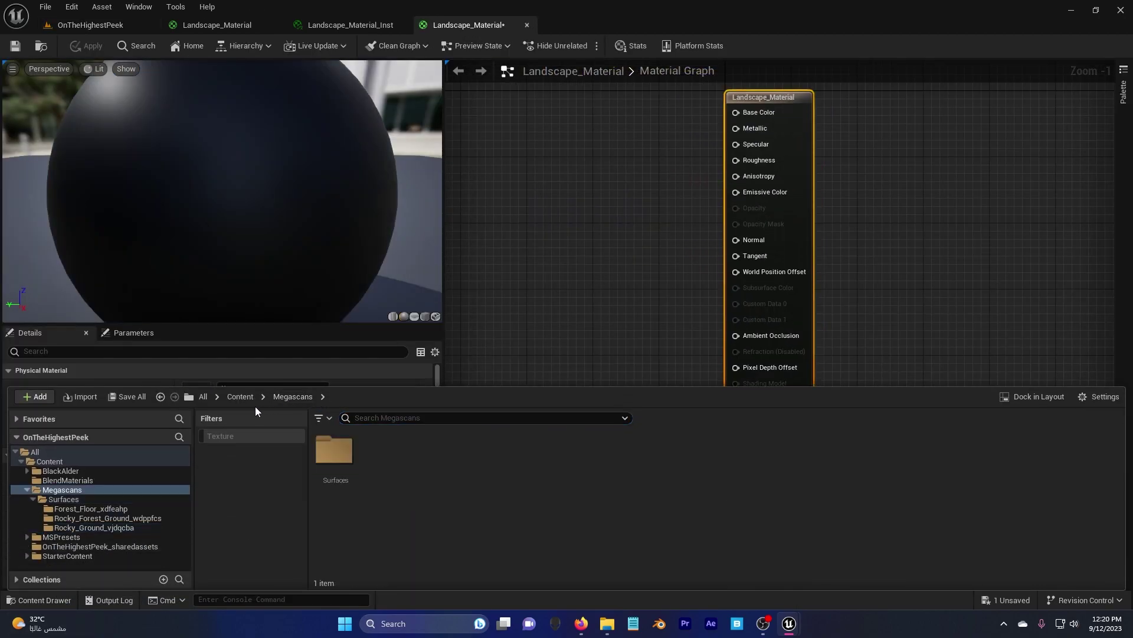
double_click(334, 455)
double_click(326, 479)
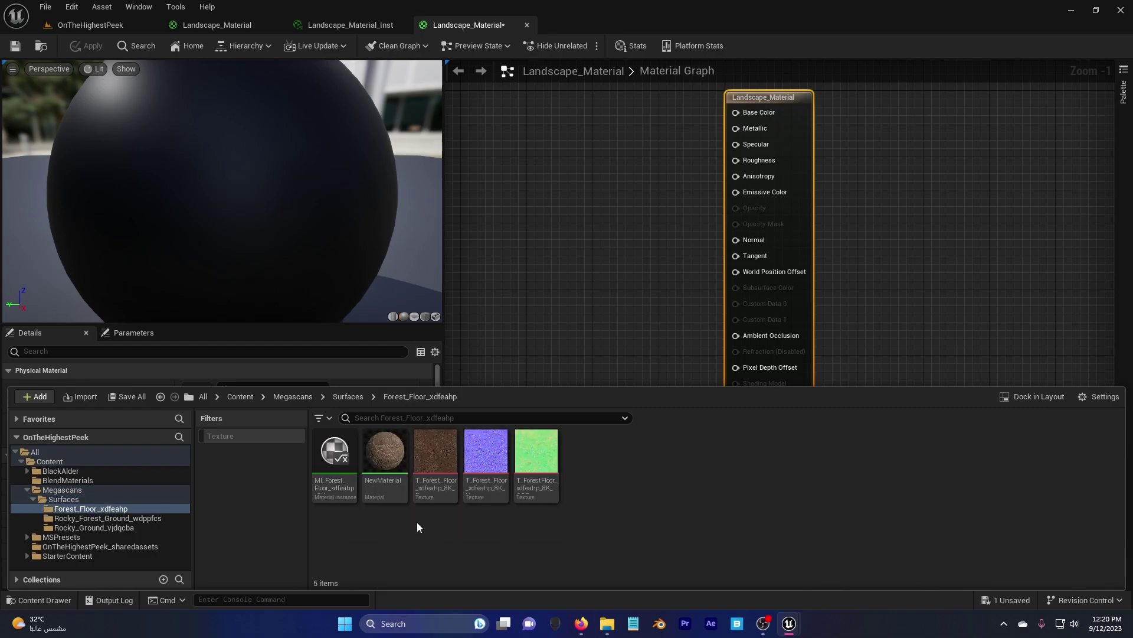
click(431, 481)
shift+click(525, 473)
drag(419, 463, 526, 124)
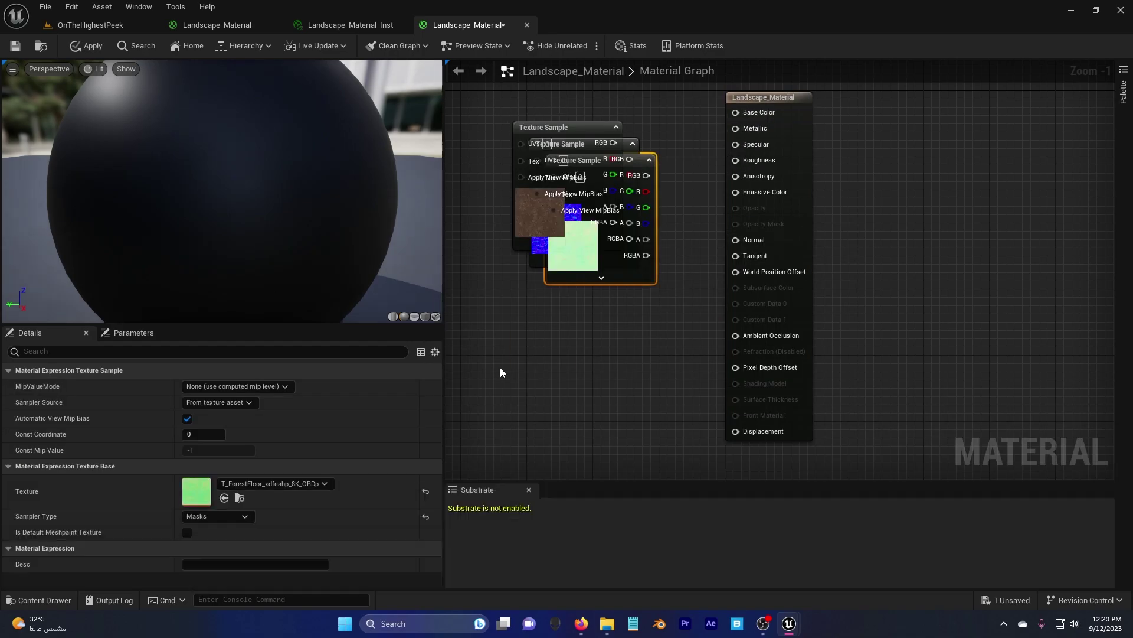
Add the three textures from the Rocky_Forest_Ground_wdppfcs folder to the material graph
click(50, 601)
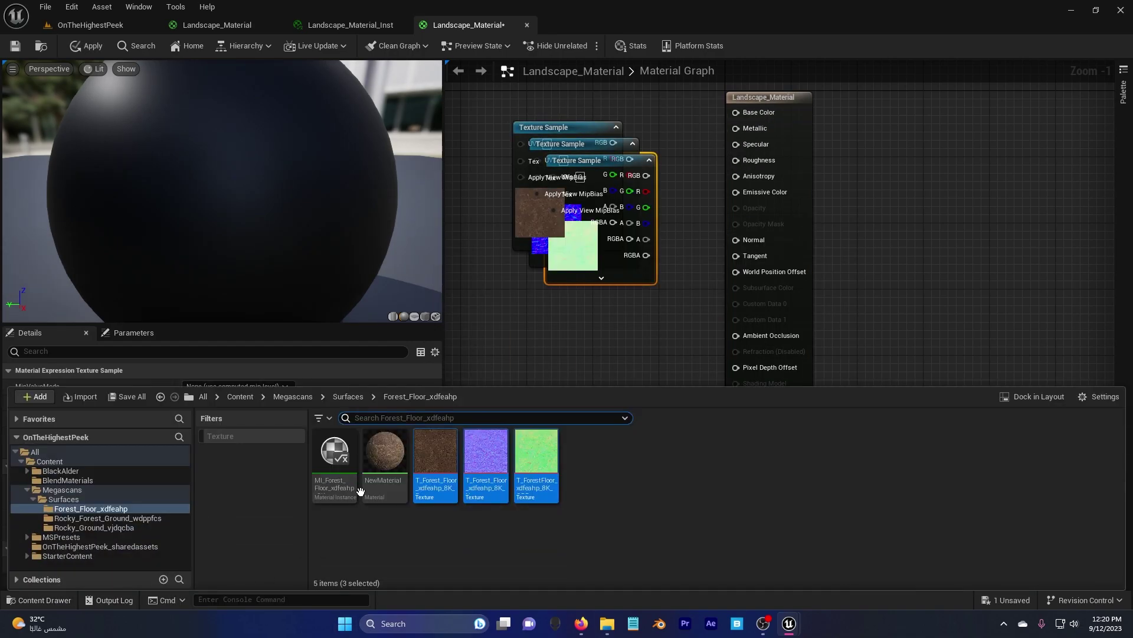
click(358, 399)
double_click(406, 463)
click(394, 478)
shift+click(474, 473)
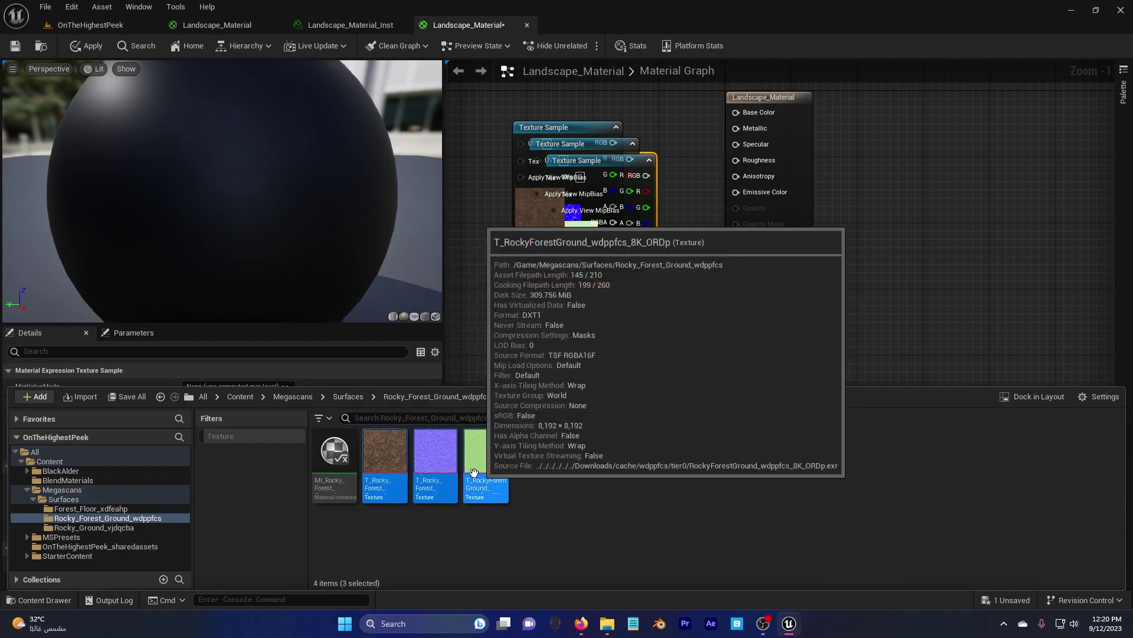
drag(474, 472, 531, 335)
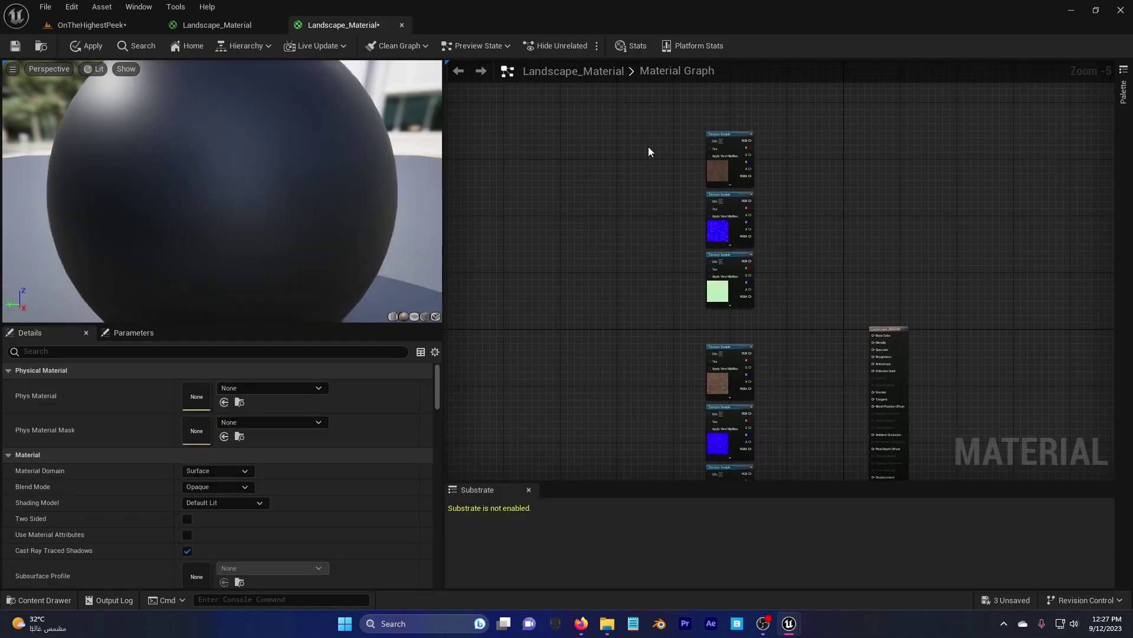
Check which surface texture the colour sample in each of the three texture groups uses
click(722, 144)
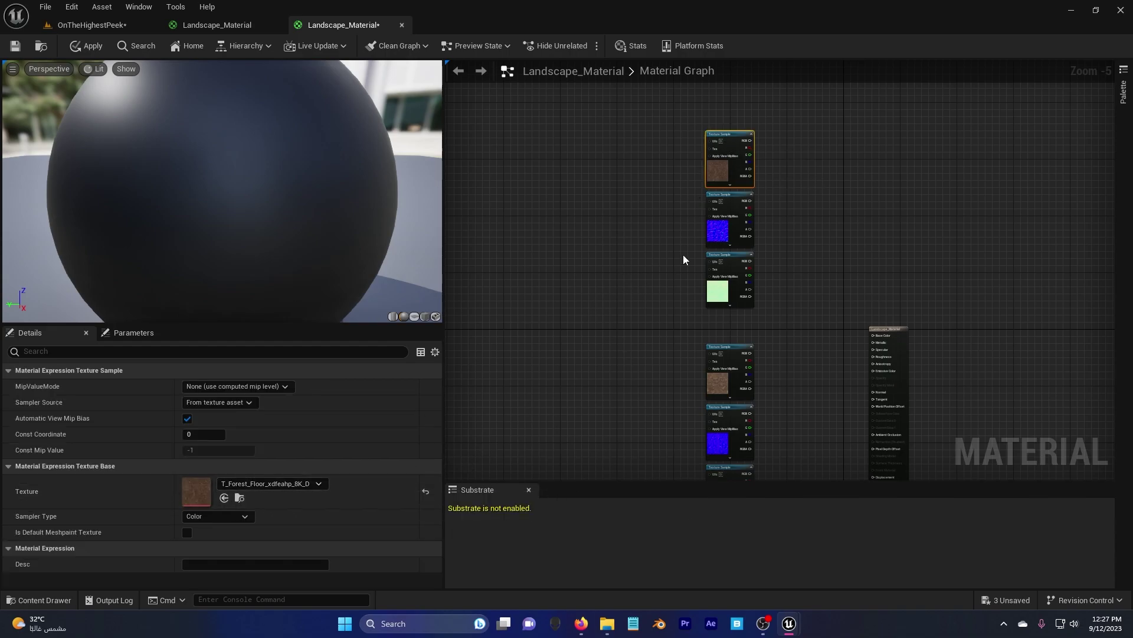
scroll(272, 179, down, 3)
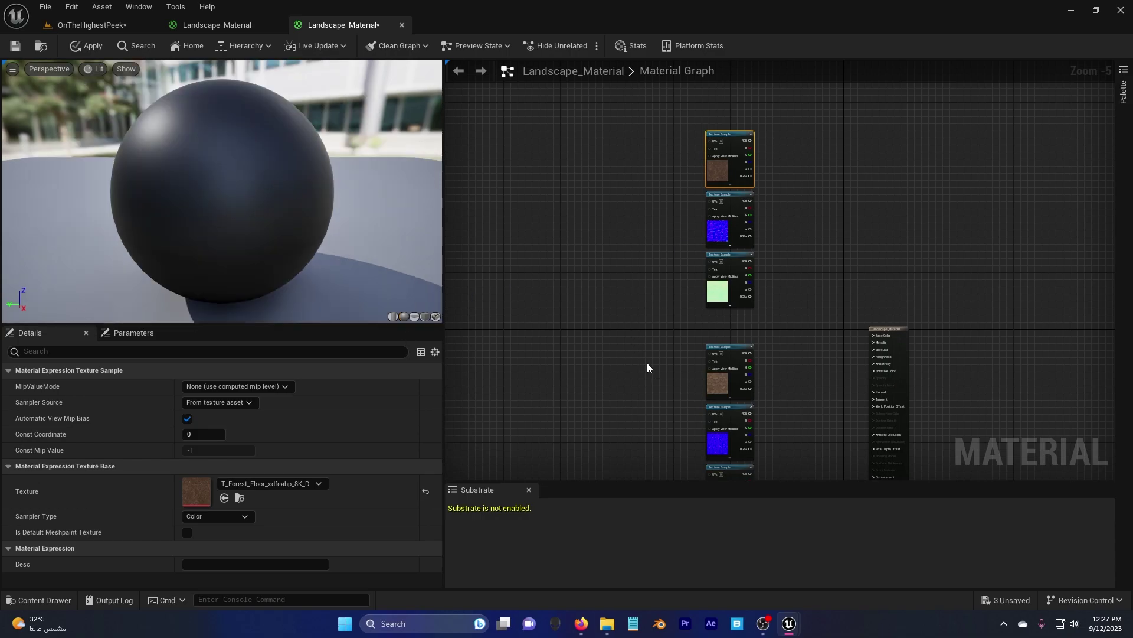
right_drag(647, 362, 631, 213)
click(721, 201)
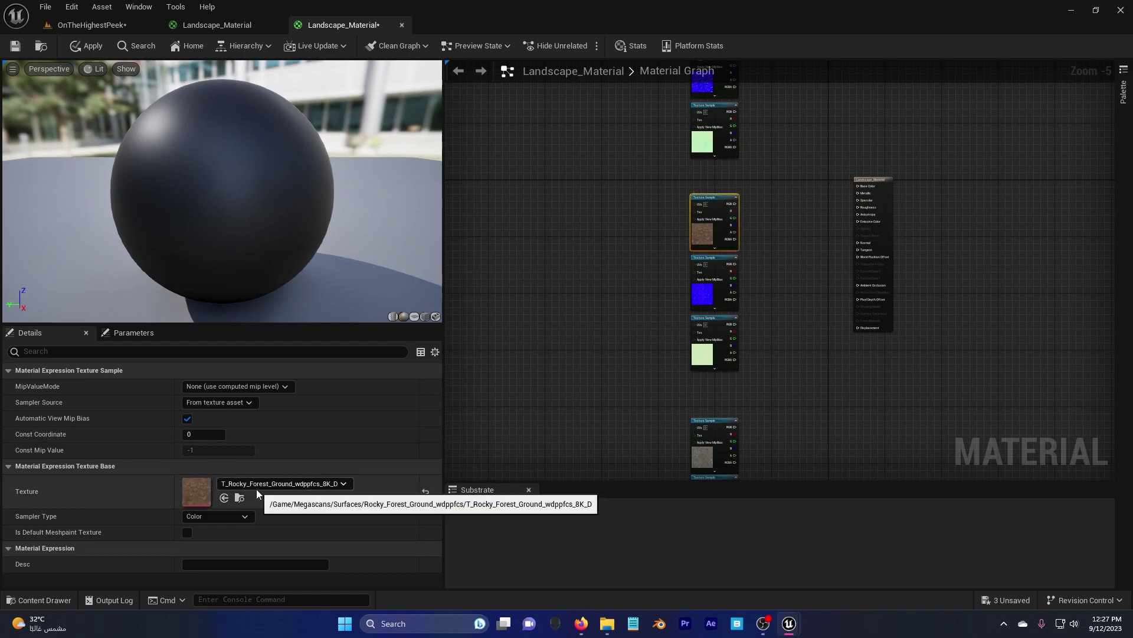
right_drag(540, 436, 532, 300)
click(717, 313)
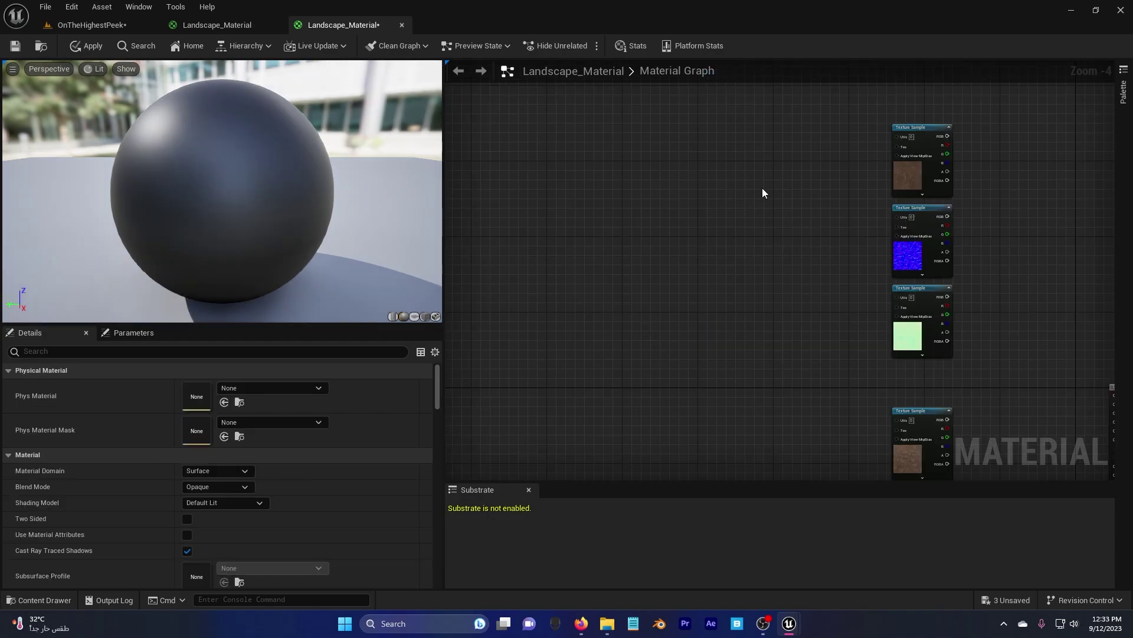
Add a LandscapeLayerCoords node to the material graph, ahead of the Forest Floor texture samples
scroll(763, 192, down, 2)
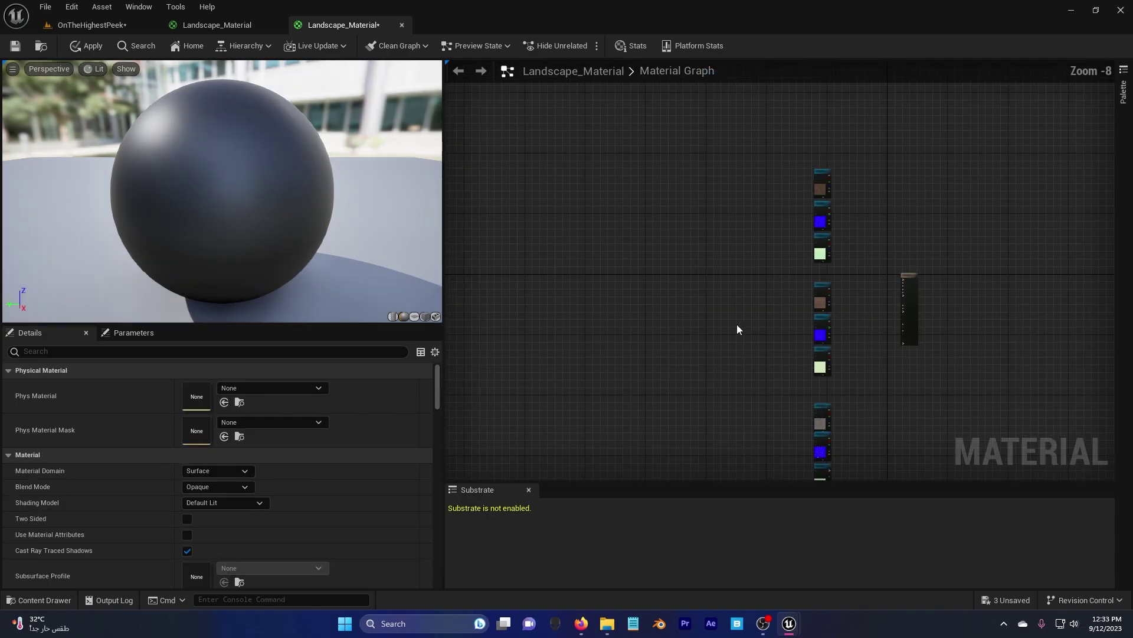
scroll(668, 200, up, 2)
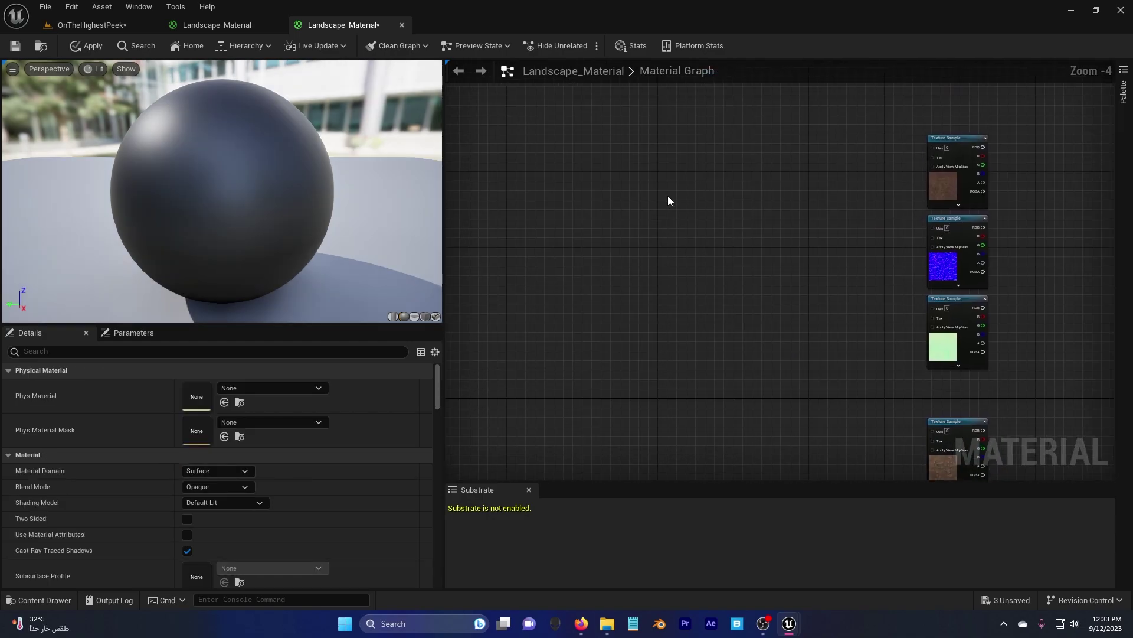
right_click(665, 190)
text(land)
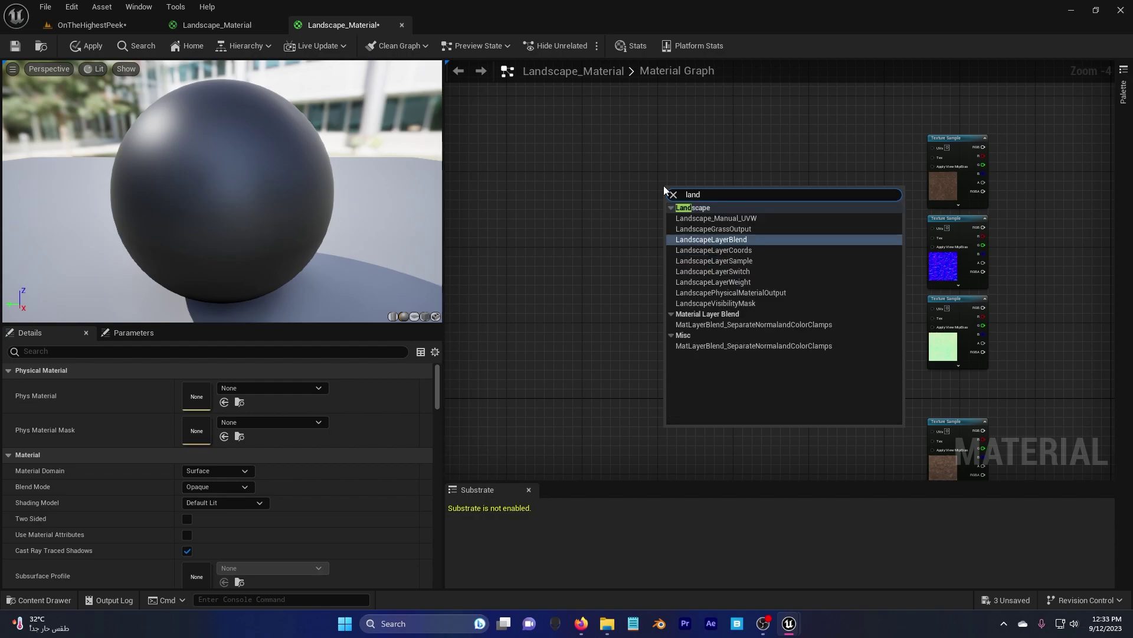
click(702, 249)
drag(682, 188, 644, 151)
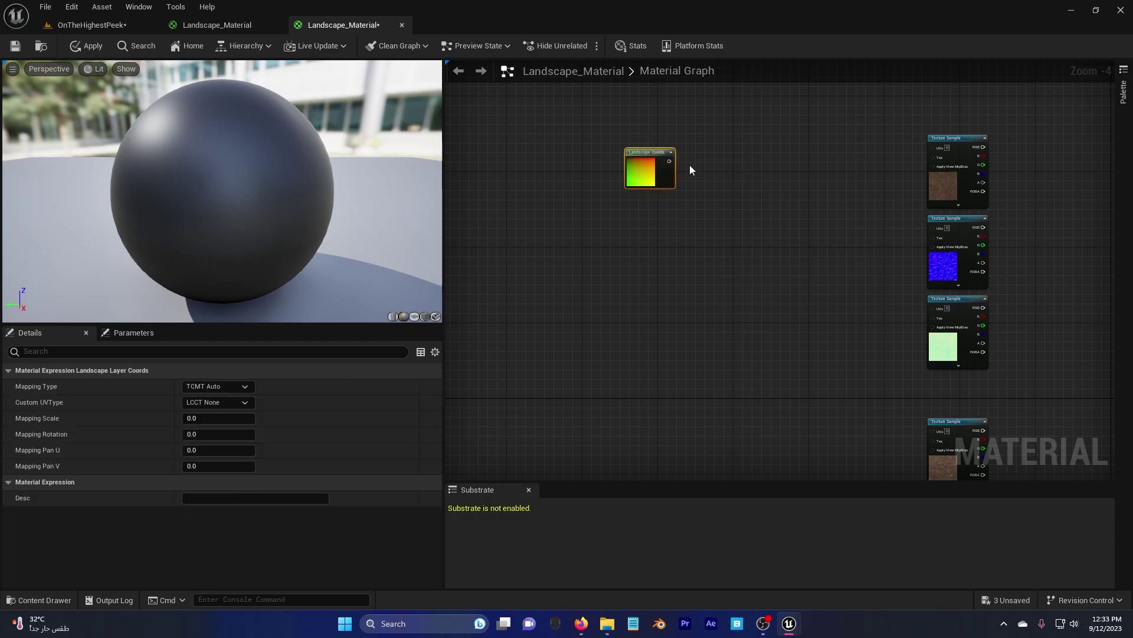
Add a Multiply node fed by the landscape coordinates in A and a new constant of 1 in B
click(729, 164)
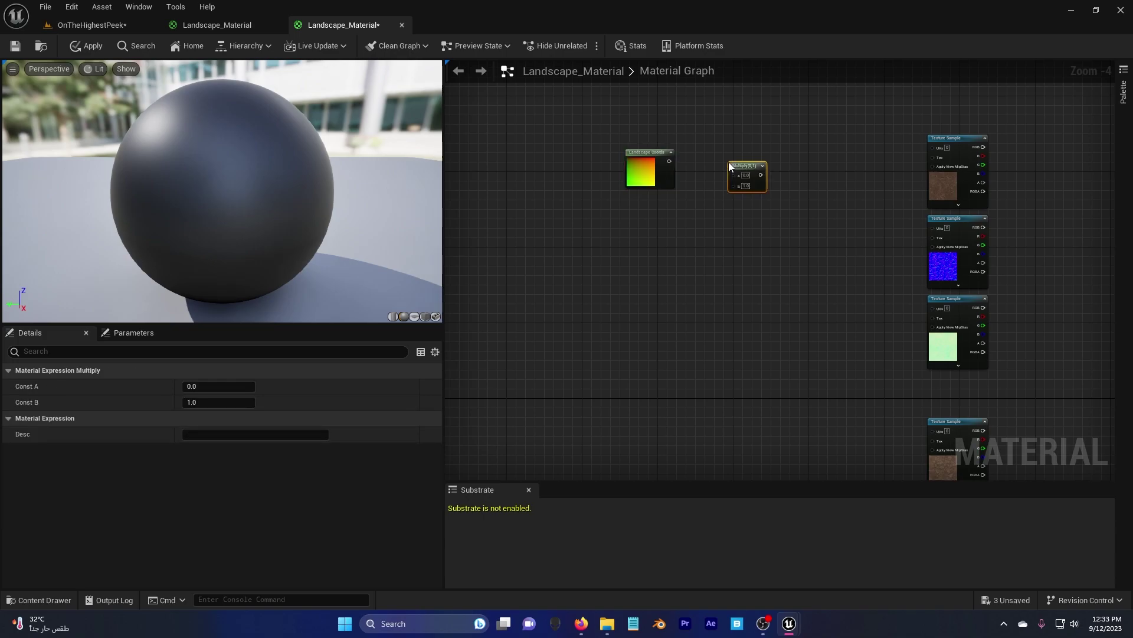
click(633, 234)
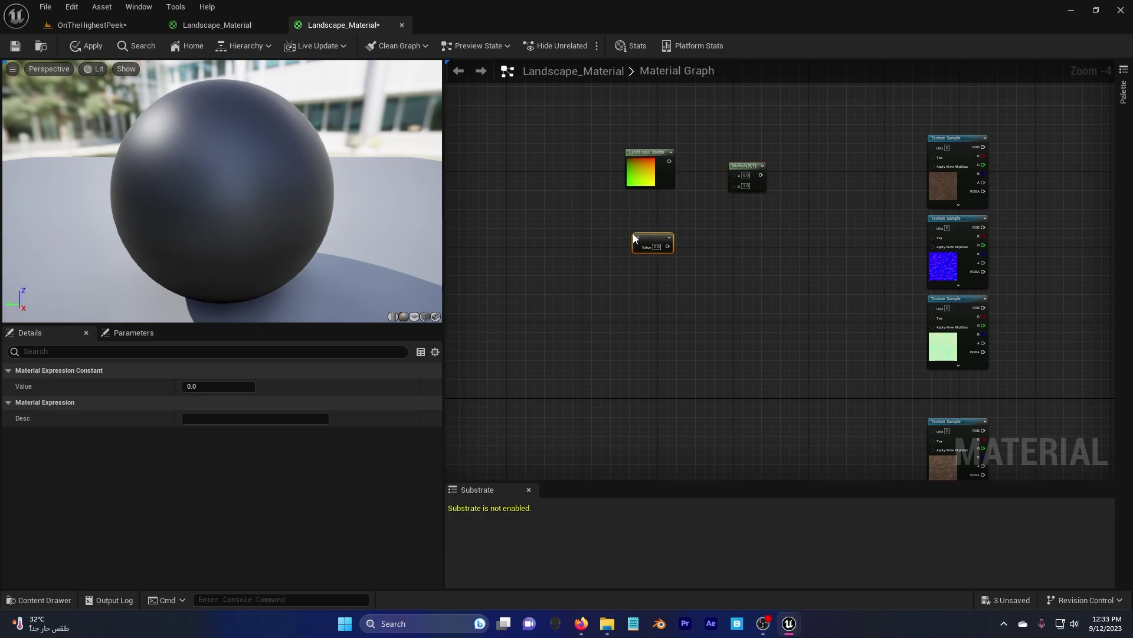
scroll(693, 222, up, 1)
drag(659, 165, 745, 180)
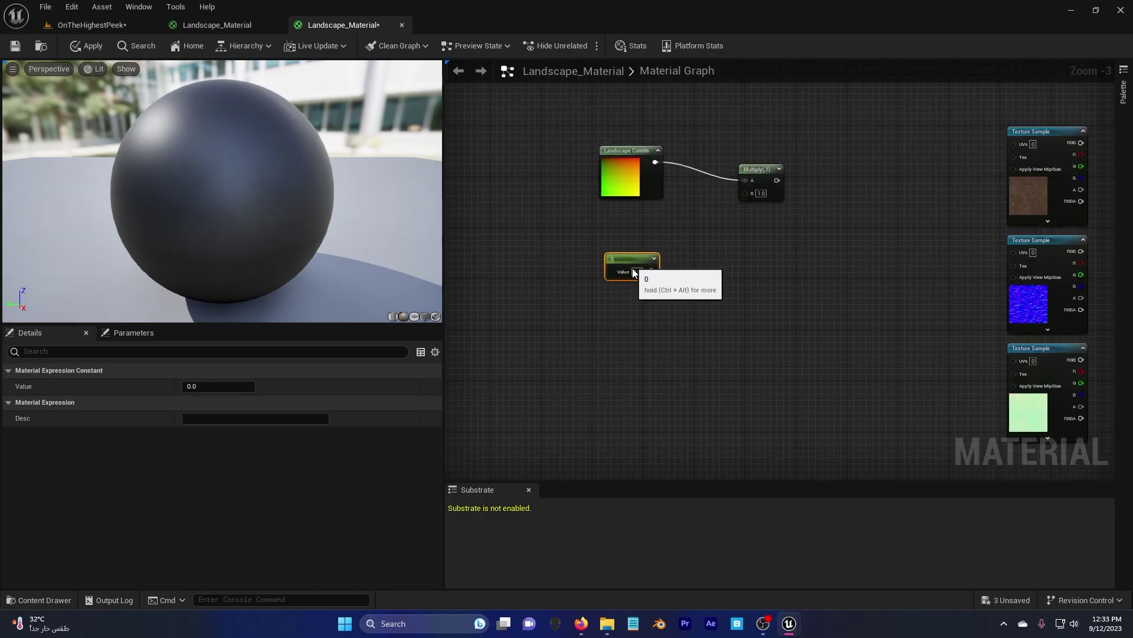
drag(636, 266, 746, 192)
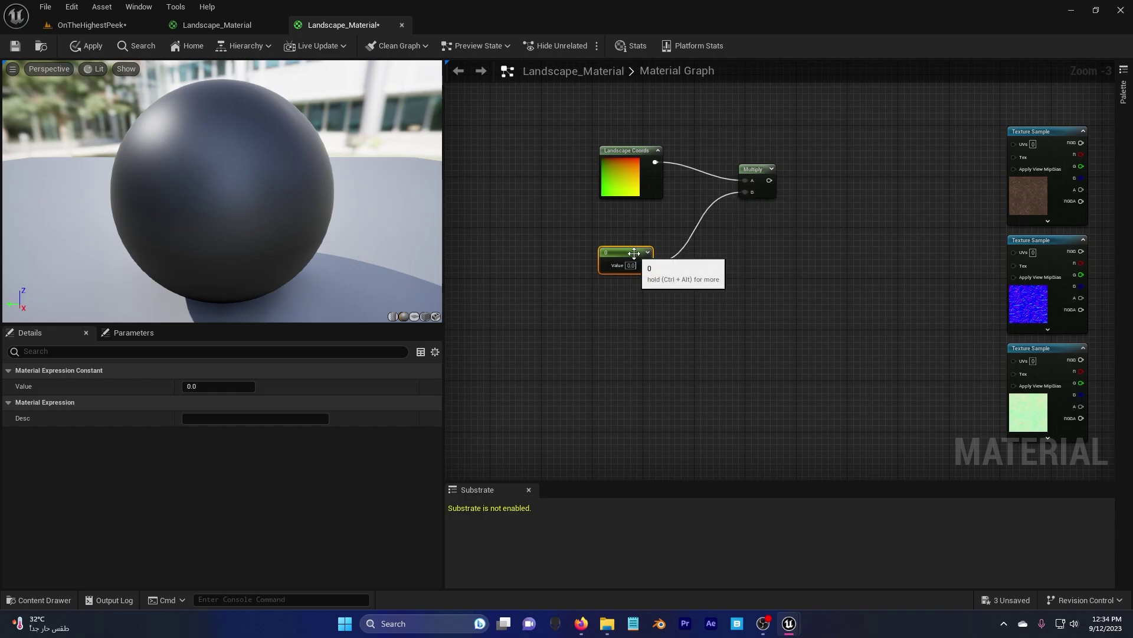
click(205, 387)
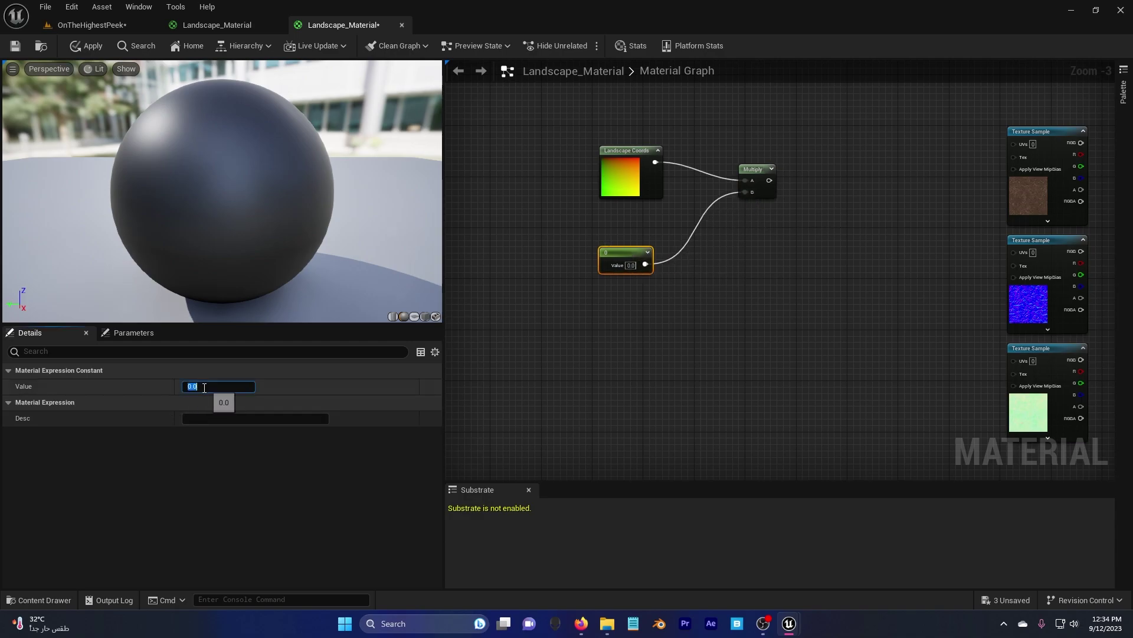
click(595, 344)
Copy the coordinates, constant and Multiply nodes and paste one set beside each of the other two texture groups
scroll(596, 334, down, 3)
drag(552, 227, 686, 334)
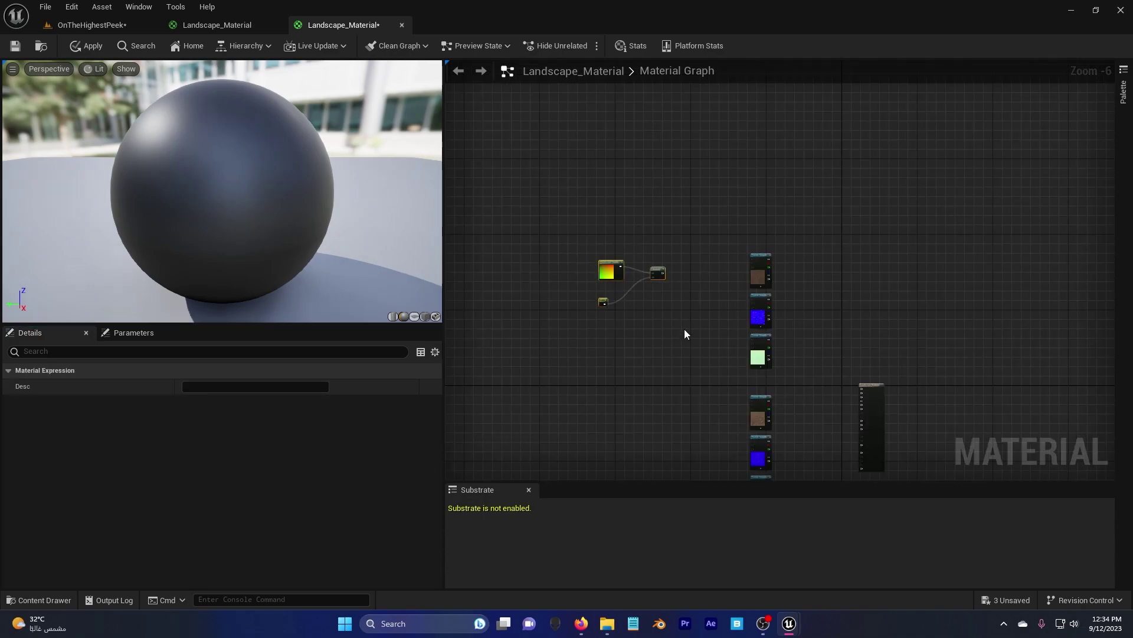
right_drag(670, 354, 658, 231)
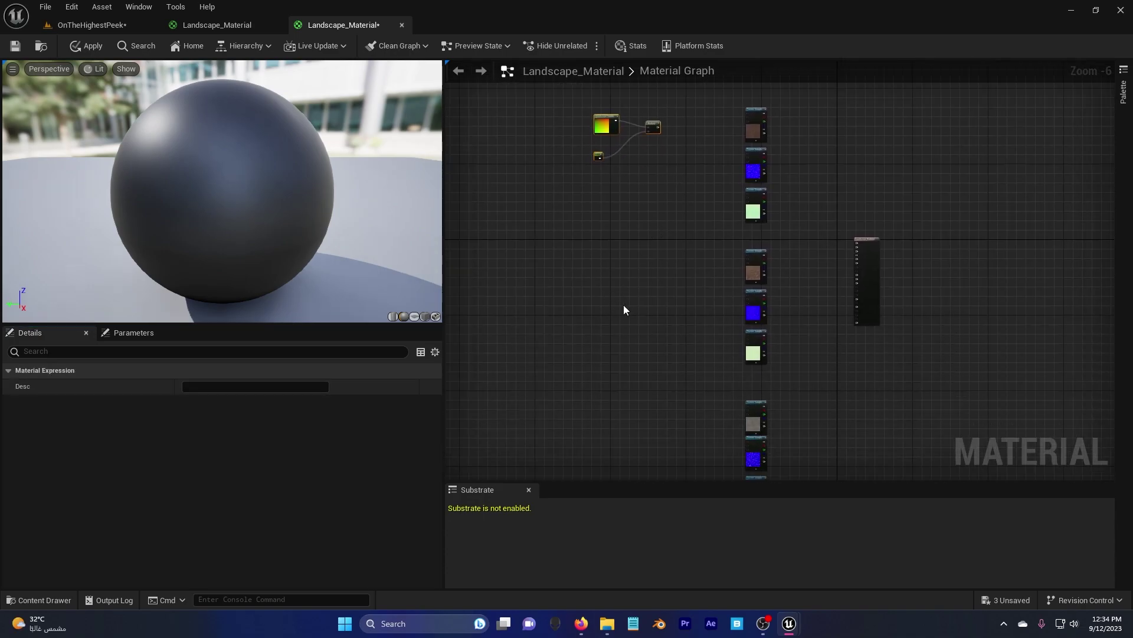
key(ctrl+v)
right_drag(633, 446, 615, 300)
key(ctrl+v)
right_drag(628, 192, 626, 327)
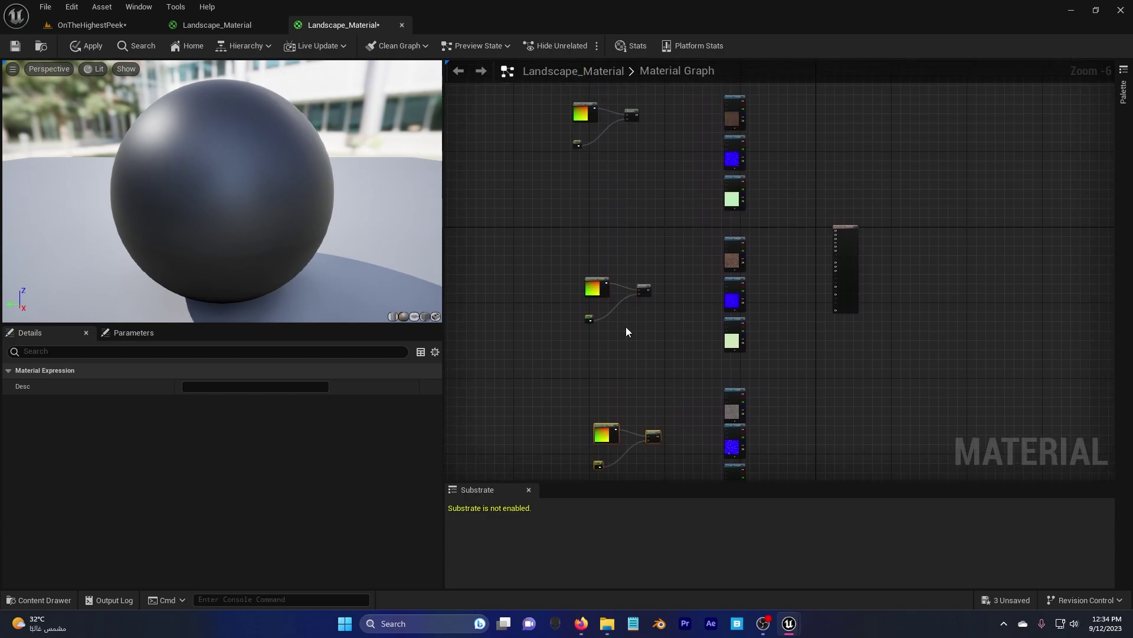
Connect the first Multiply output to the UVs of all three Forest Floor texture samples
right_drag(618, 161, 625, 271)
scroll(625, 270, up, 3)
right_drag(632, 225, 555, 245)
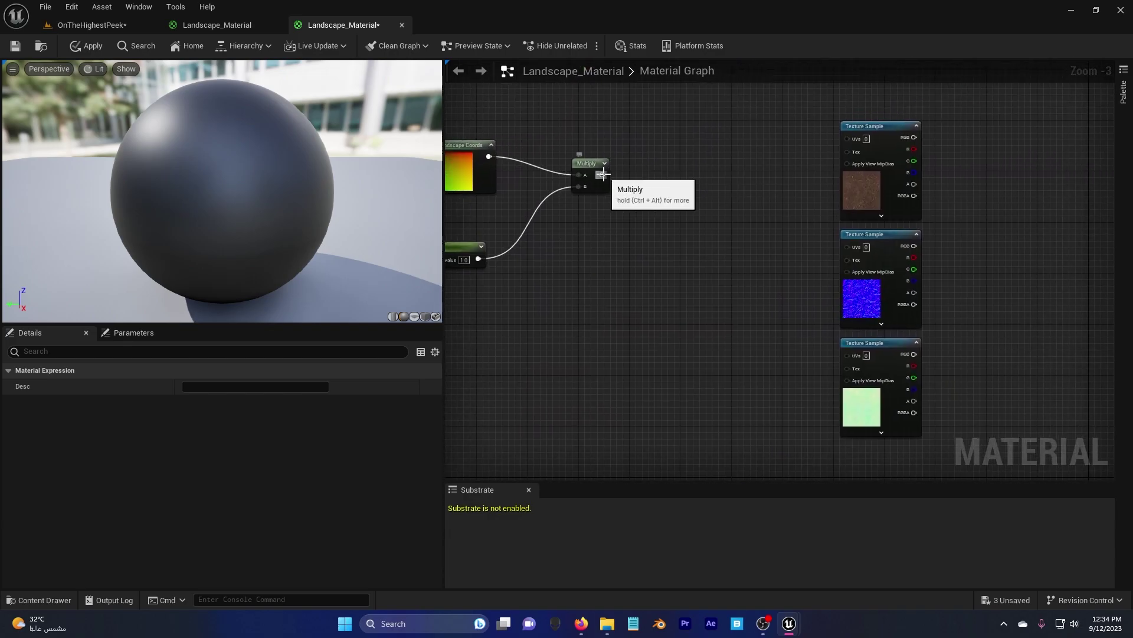
drag(603, 175, 847, 137)
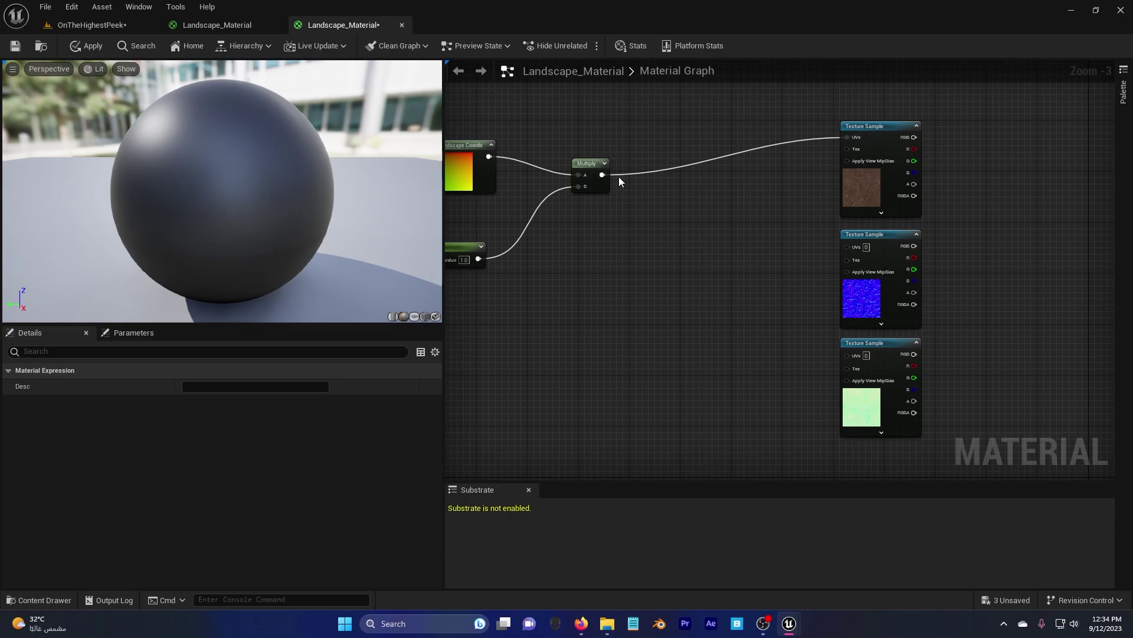
drag(603, 174, 847, 356)
Connect the second Multiply to the UVs of the Rocky Forest Ground samples and the third to those of the Rocky Ground samples
right_drag(712, 403, 671, 308)
drag(631, 312, 838, 180)
drag(627, 308, 839, 290)
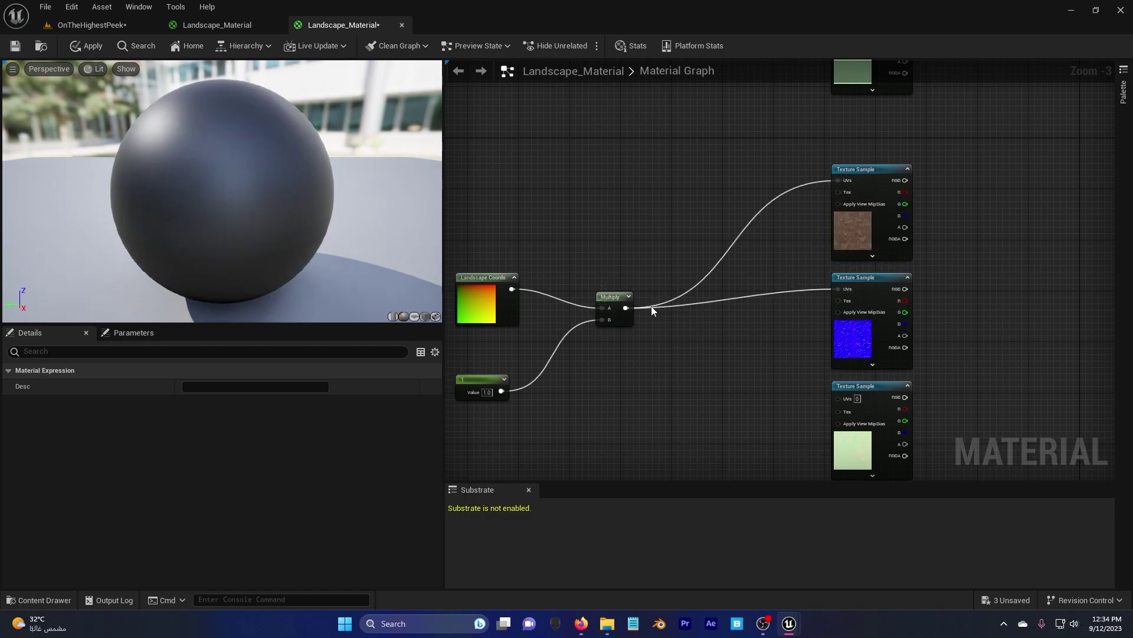
drag(627, 307, 840, 402)
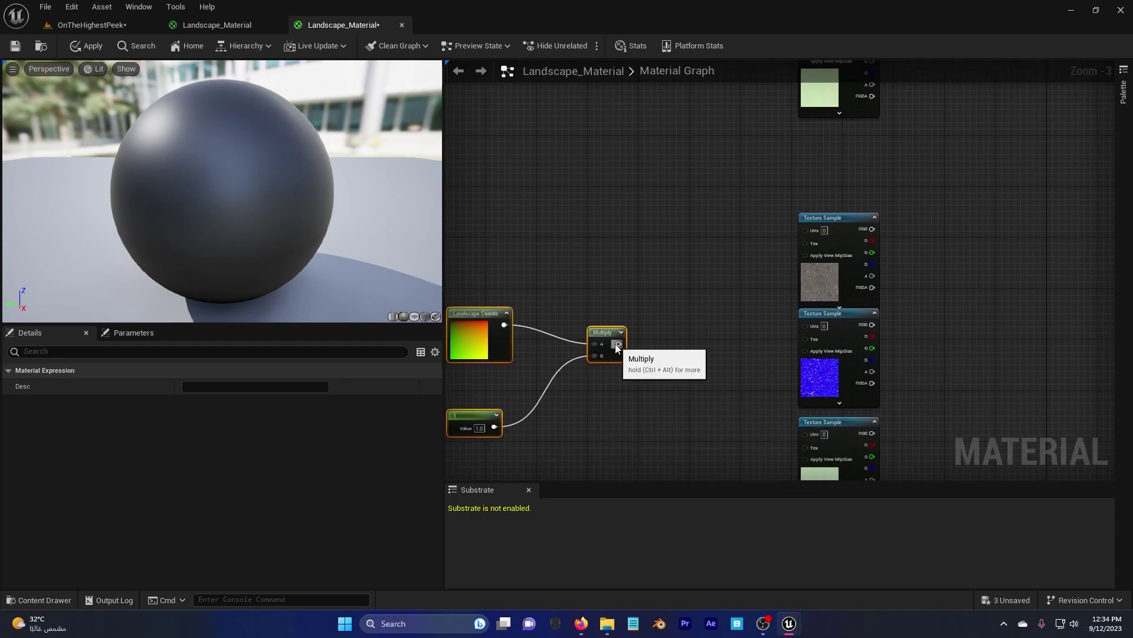
drag(618, 346, 811, 433)
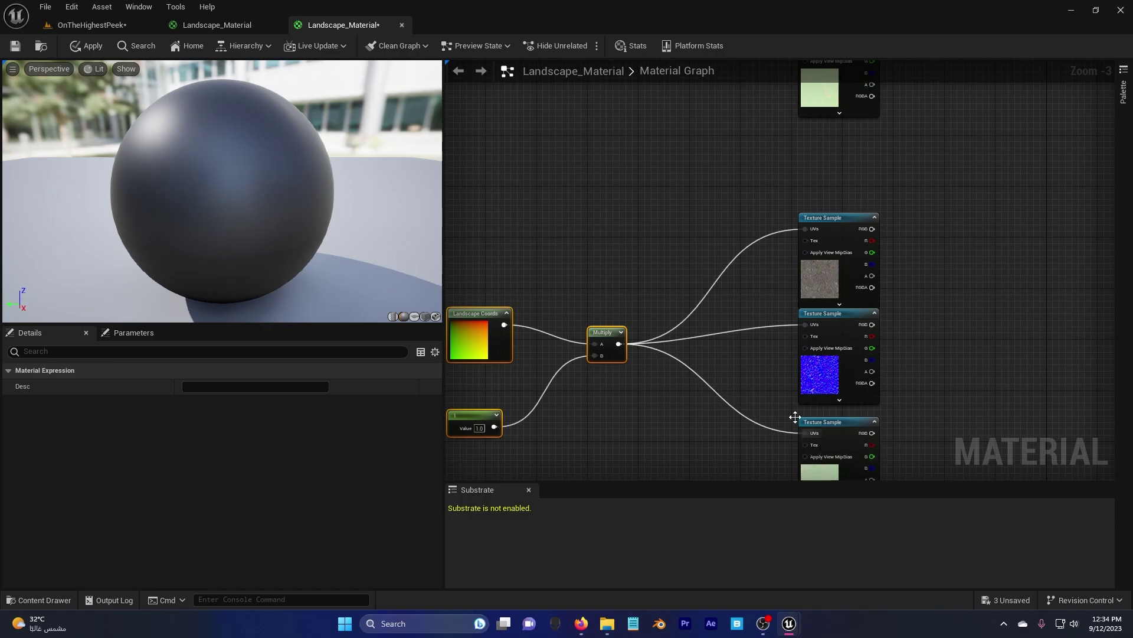
Convert the constant feeding the Forest Floor group's Multiply node to a parameter
right_drag(557, 468, 628, 224)
right_drag(605, 347, 627, 160)
right_drag(675, 253, 614, 197)
click(623, 225)
right_click(624, 231)
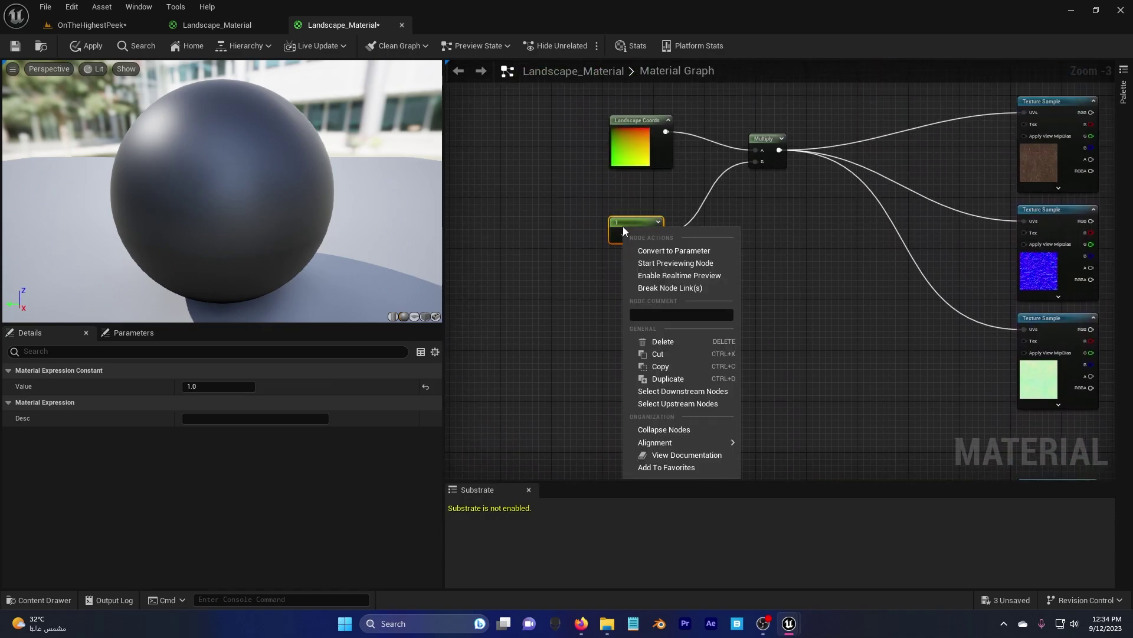
click(660, 251)
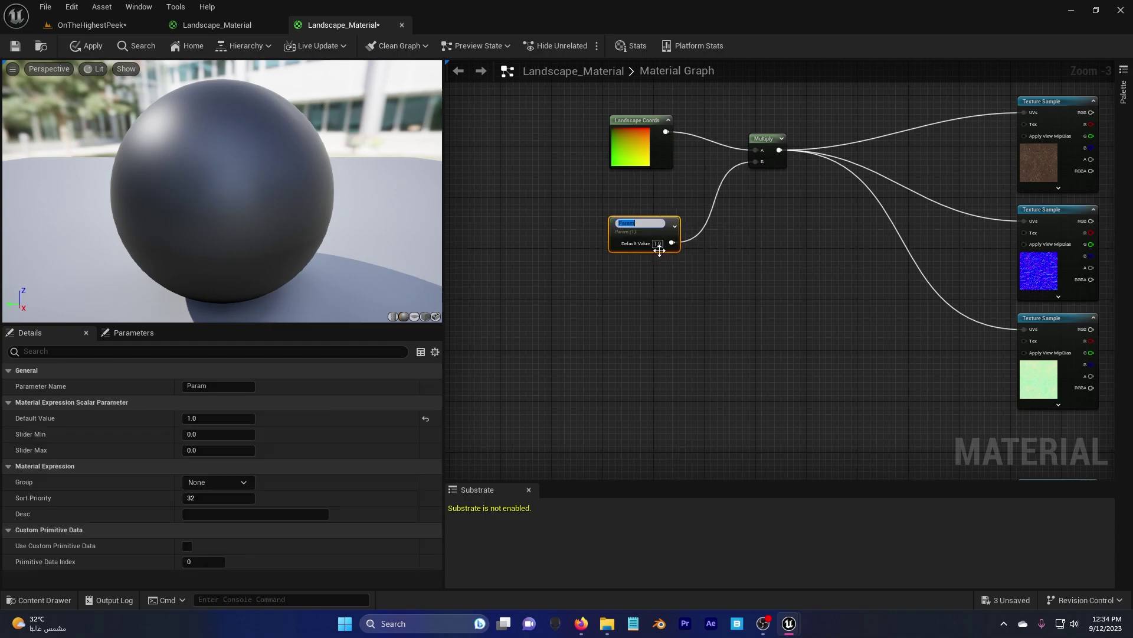
click(585, 346)
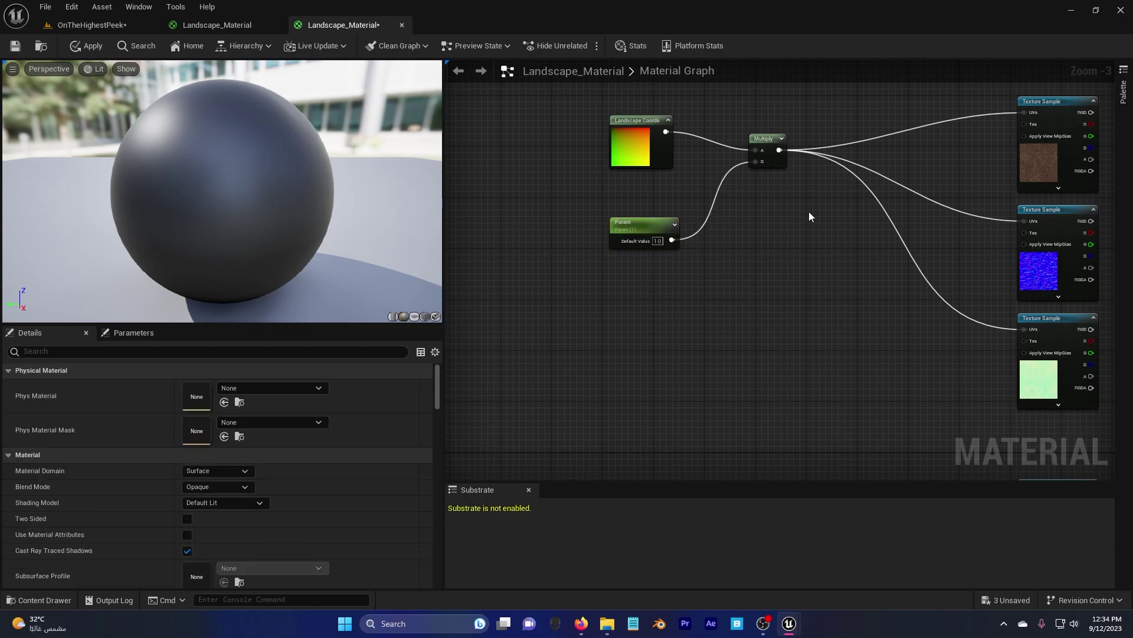
Check the Forest Floor group's texture name and name its scalar parameter Forest Floor Main
click(1054, 112)
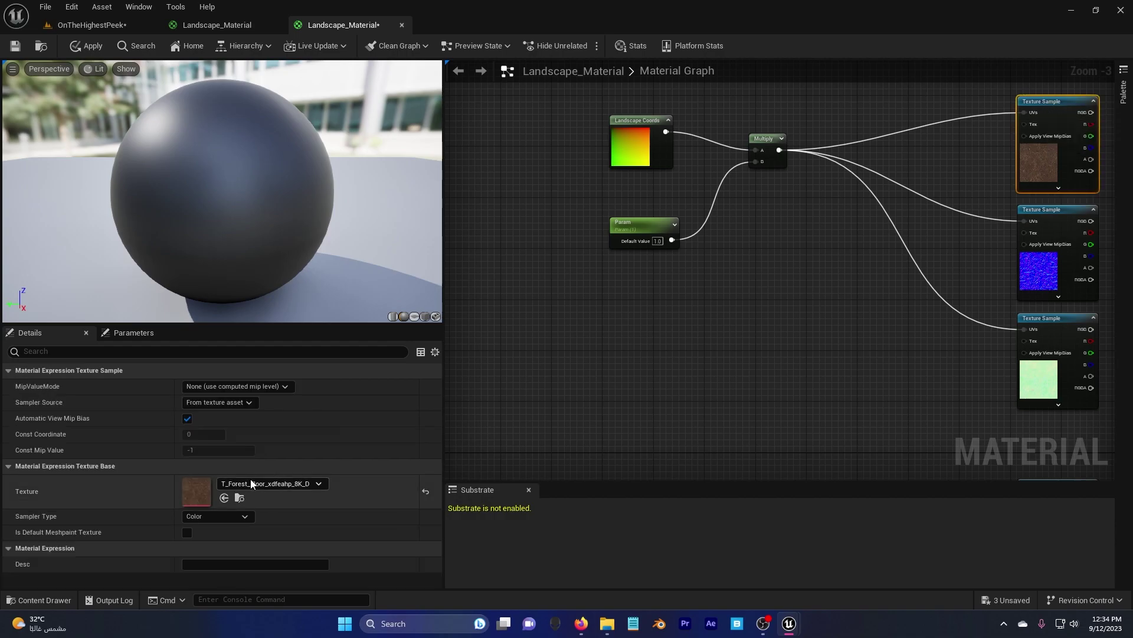
click(636, 229)
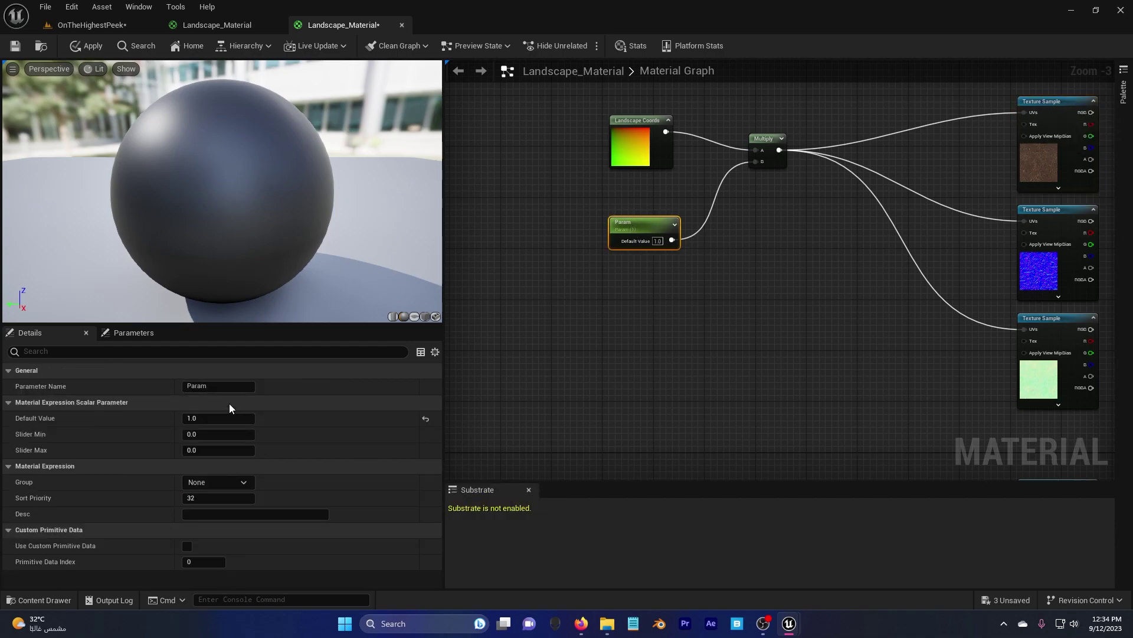
click(203, 386)
text(Forest )
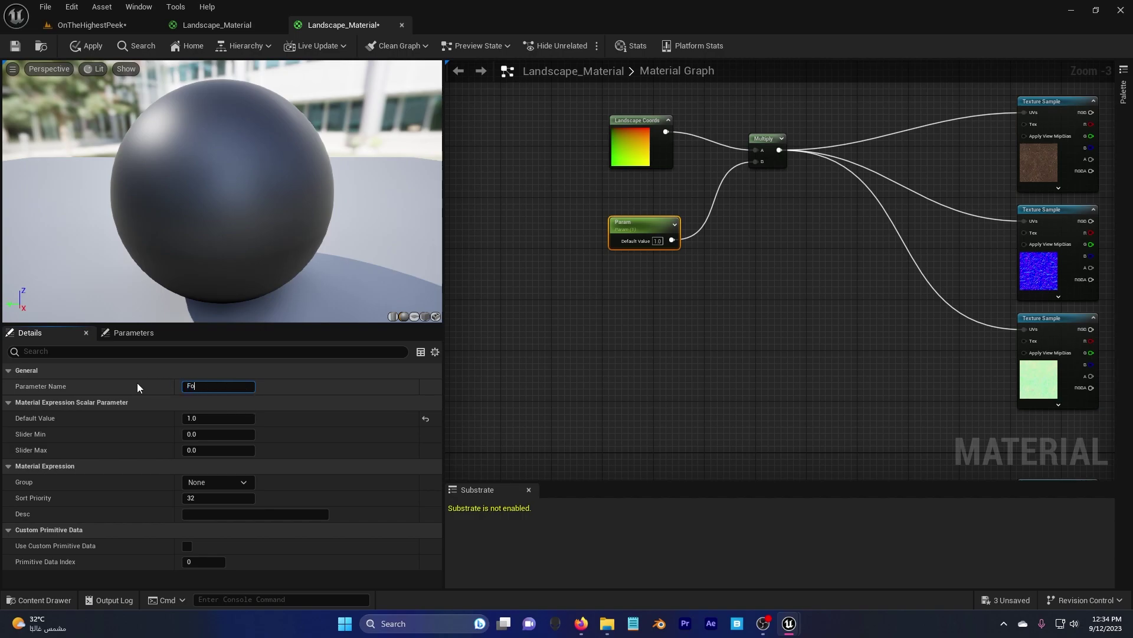
text(Floor Main)
click(519, 301)
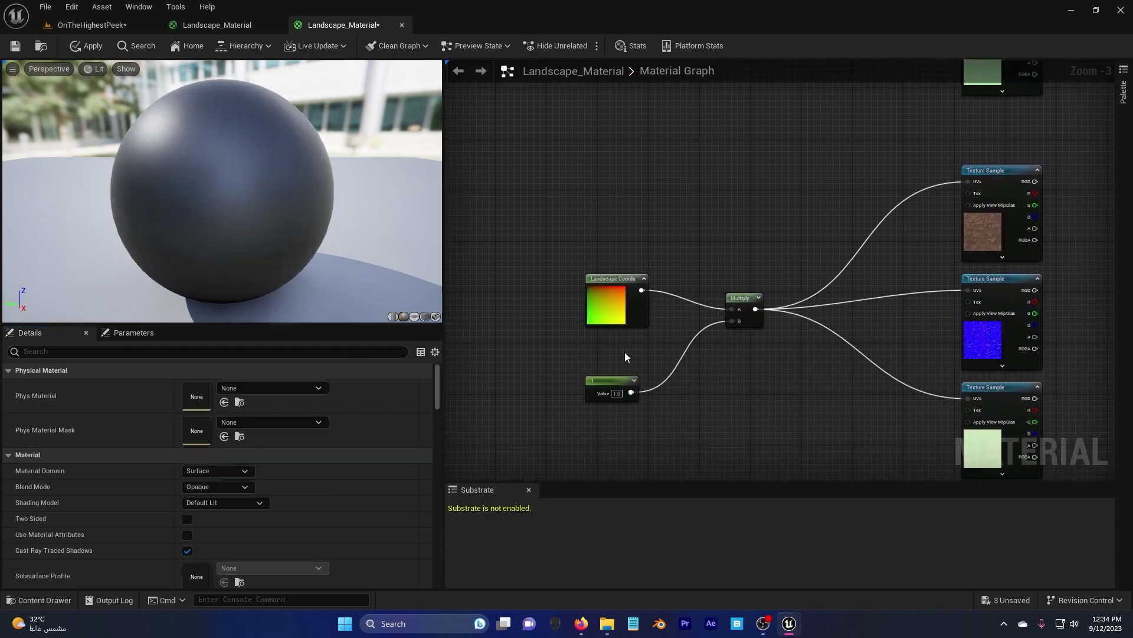
Convert the Rocky Forest Ground group's constant to a parameter named Rocky Forest Ground Second
click(612, 382)
right_click(612, 382)
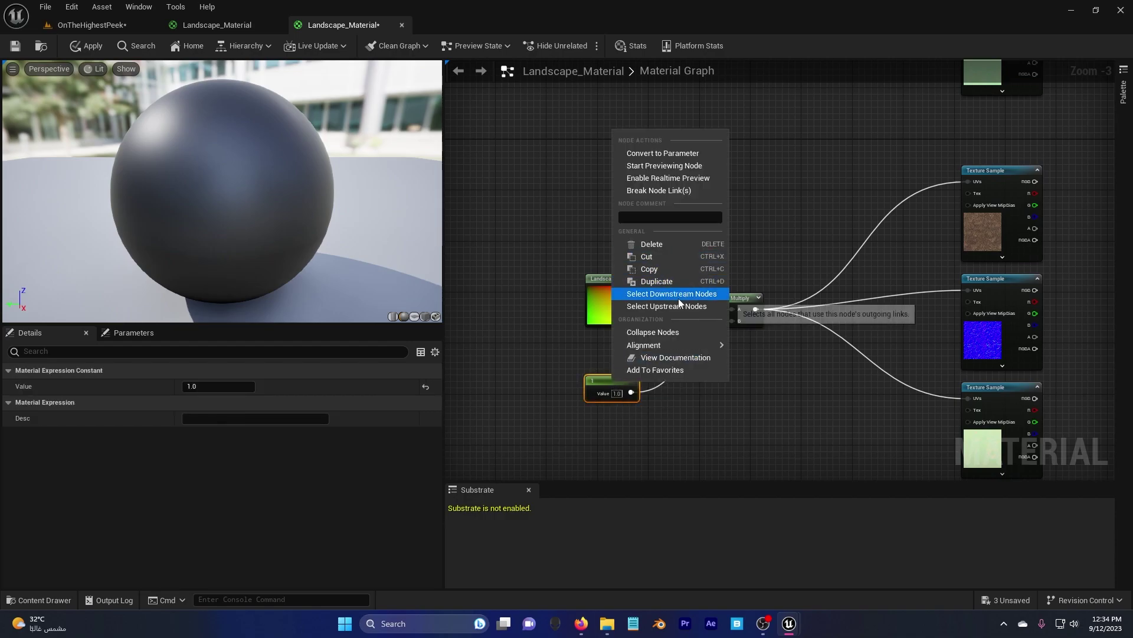
click(676, 152)
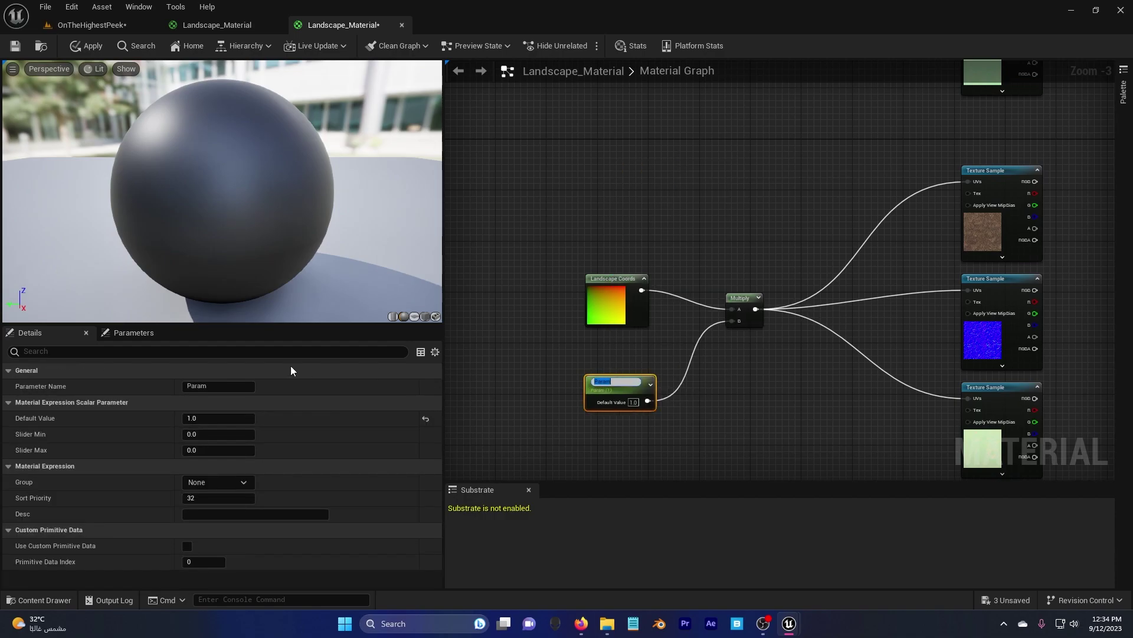
click(215, 385)
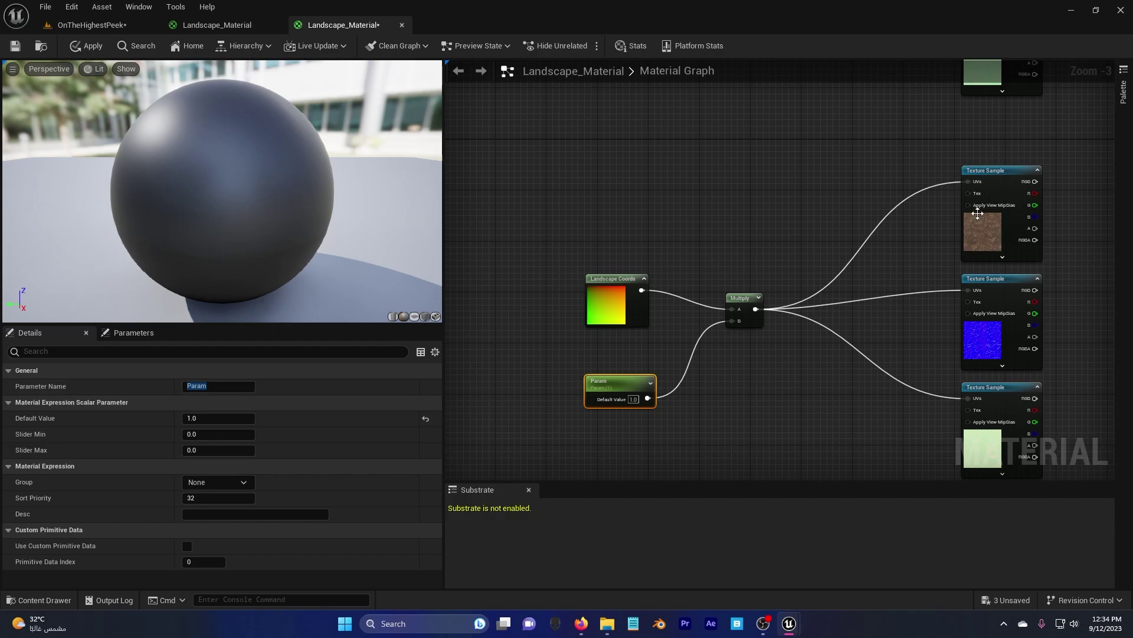
click(1004, 175)
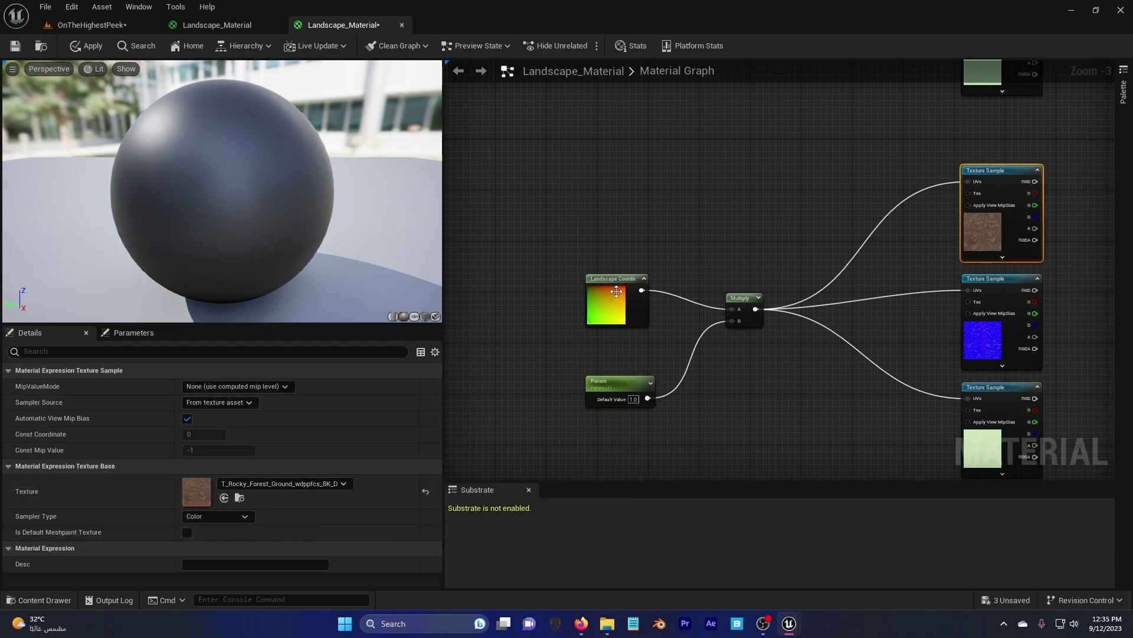
click(617, 381)
click(229, 386)
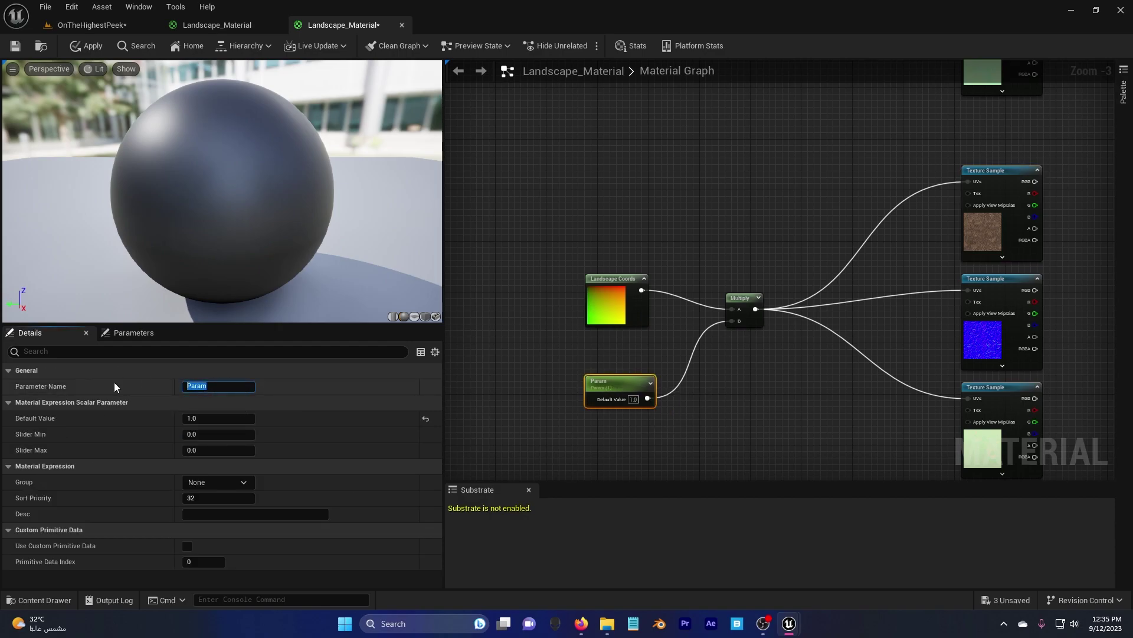
text(Rocky Forest Ground Second)
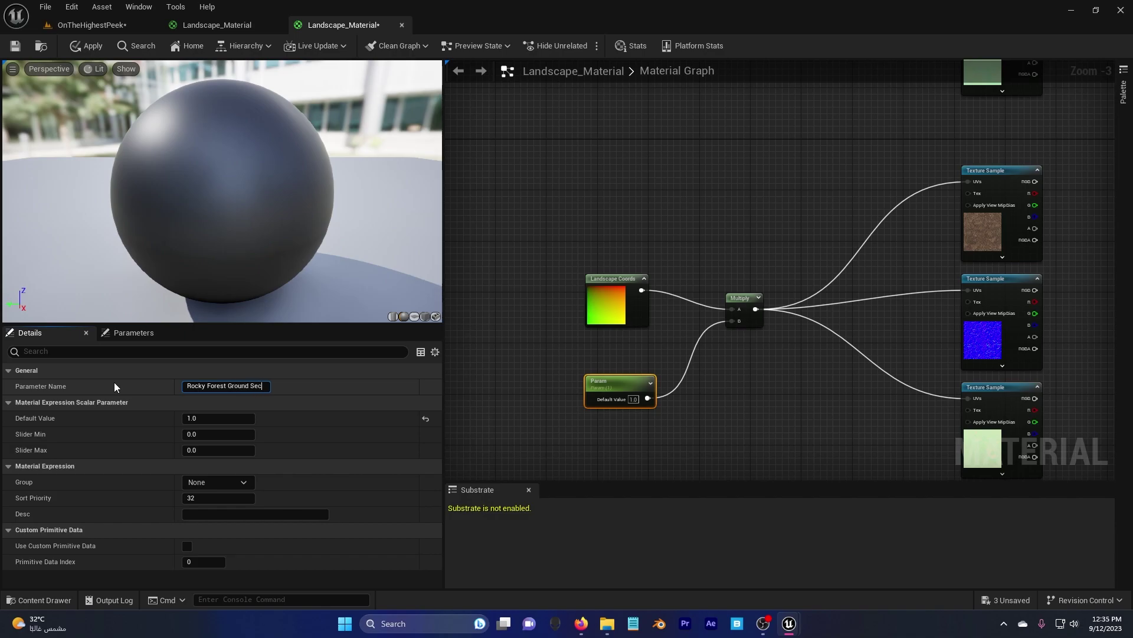
click(489, 397)
Check the Rocky Ground group's texture name and convert its constant to a scalar parameter named Rocky Ground Third
right_drag(723, 408, 683, 217)
right_drag(752, 323, 716, 108)
click(925, 175)
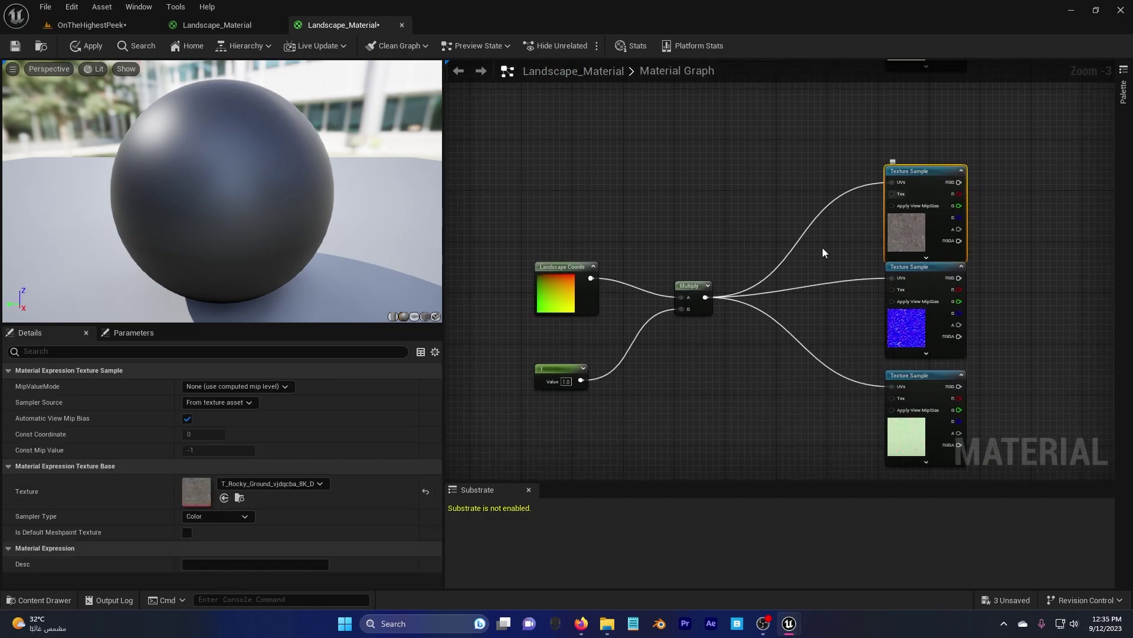
right_click(568, 370)
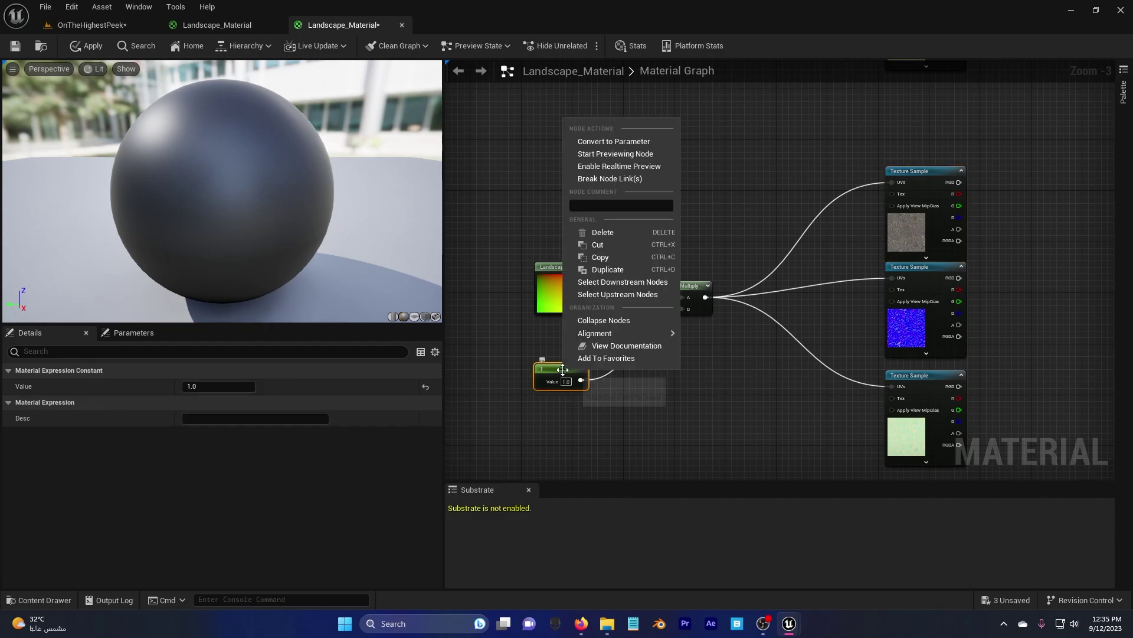
click(618, 142)
text(R)
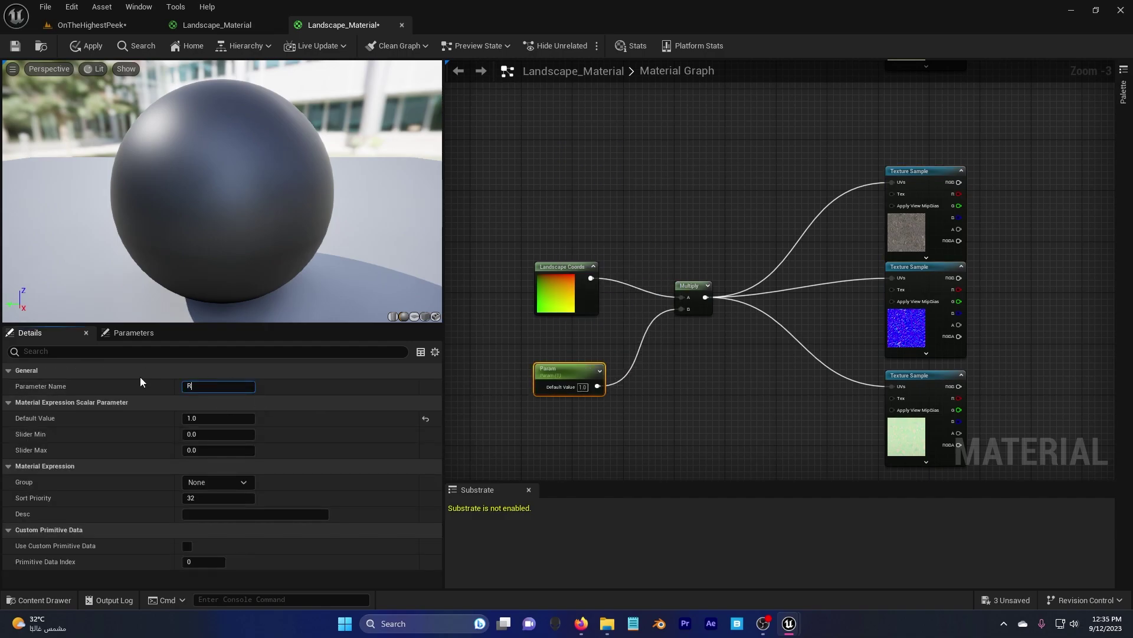
text(ocky Ground Tgh)
key(BackSpace)
key(BackSpace)
text(hird)
click(568, 205)
Move the Landscape_Material output node farther from the texture samples to make room for more nodes
right_drag(1018, 307, 751, 262)
right_drag(810, 211, 765, 260)
scroll(784, 193, down, 3)
scroll(716, 159, up, 2)
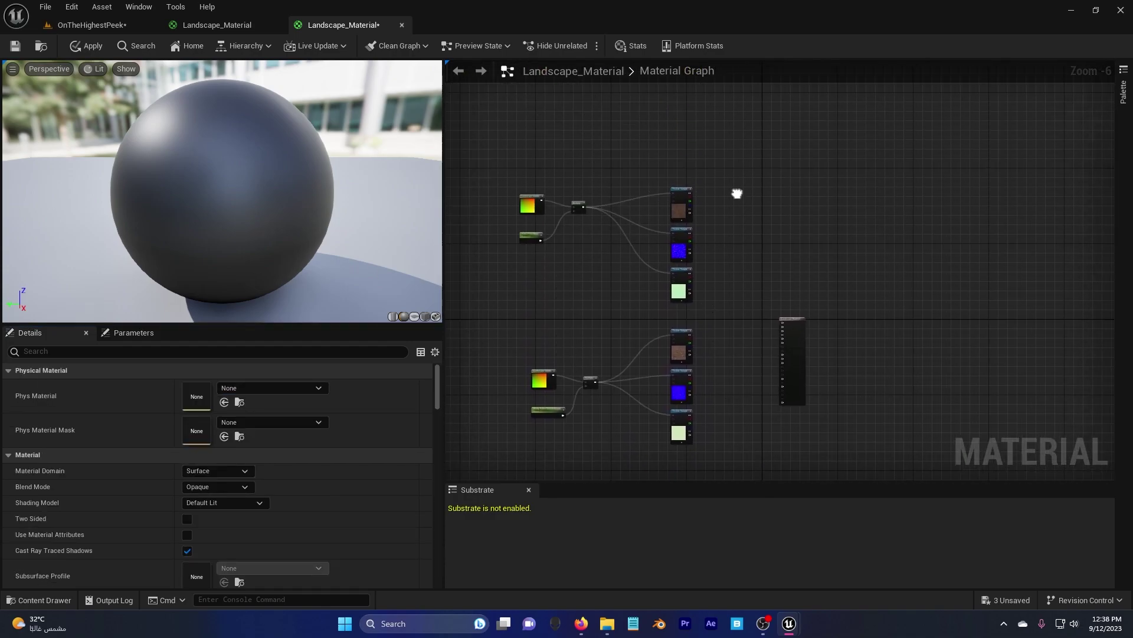
drag(804, 414, 1117, 376)
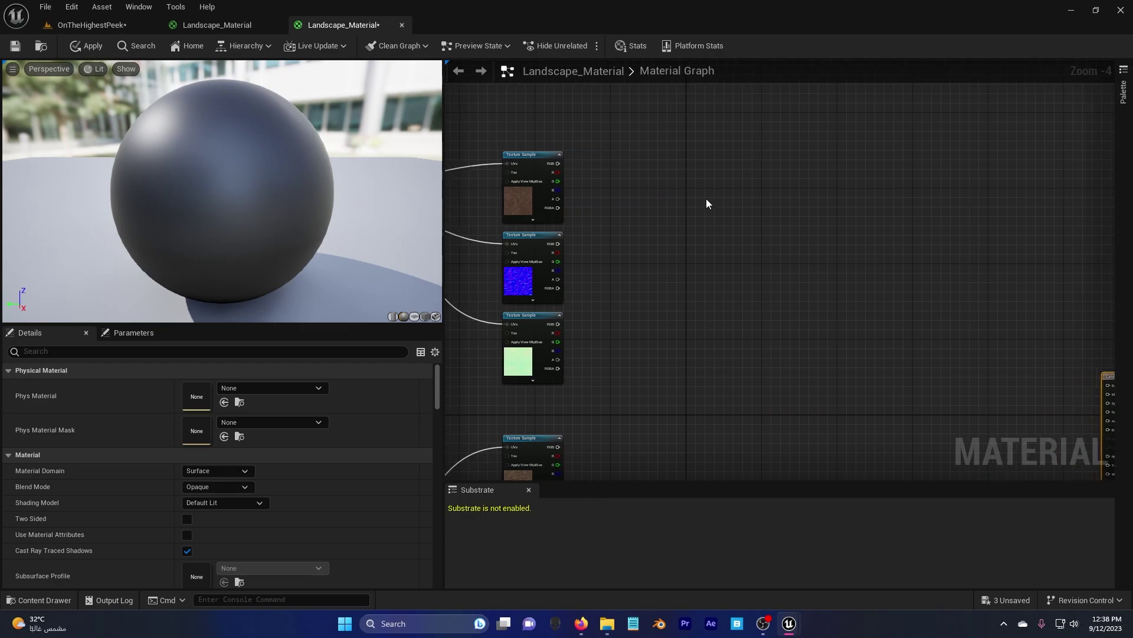
Add a MakeMaterialAttributes node beside the Forest Floor texture samples
right_drag(636, 187, 684, 237)
right_click(684, 237)
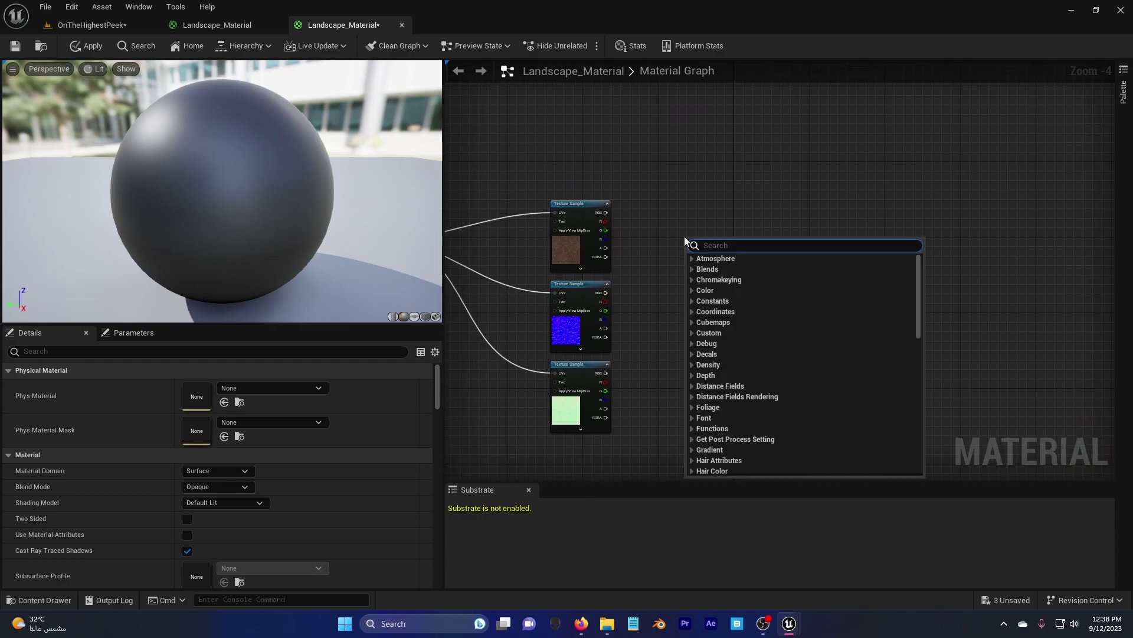
text(makem)
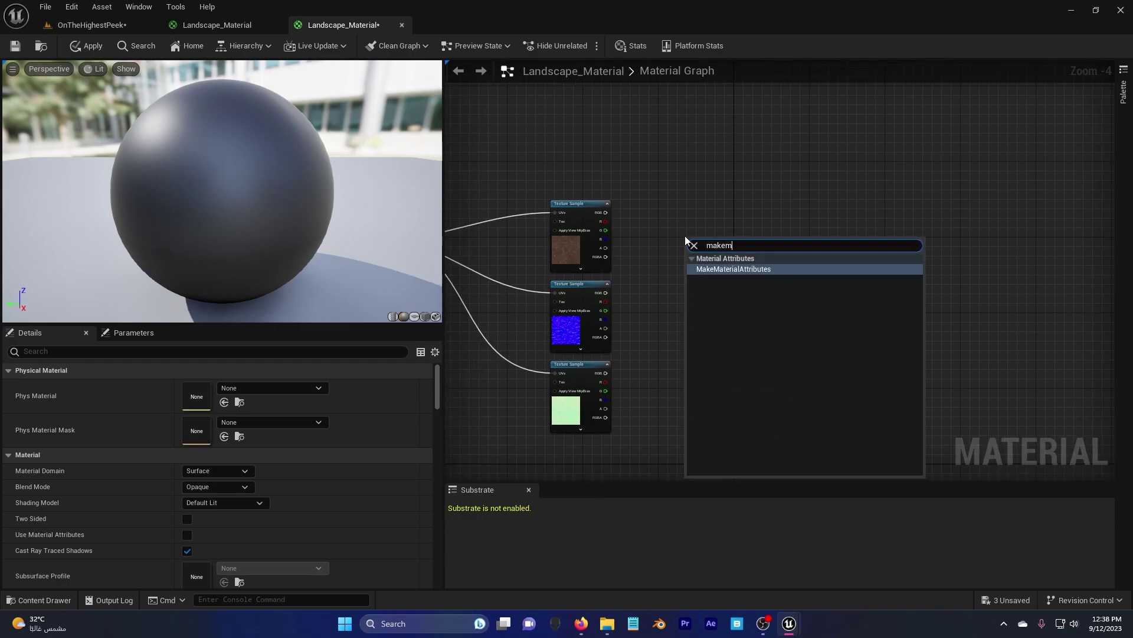
click(721, 269)
drag(717, 249, 786, 246)
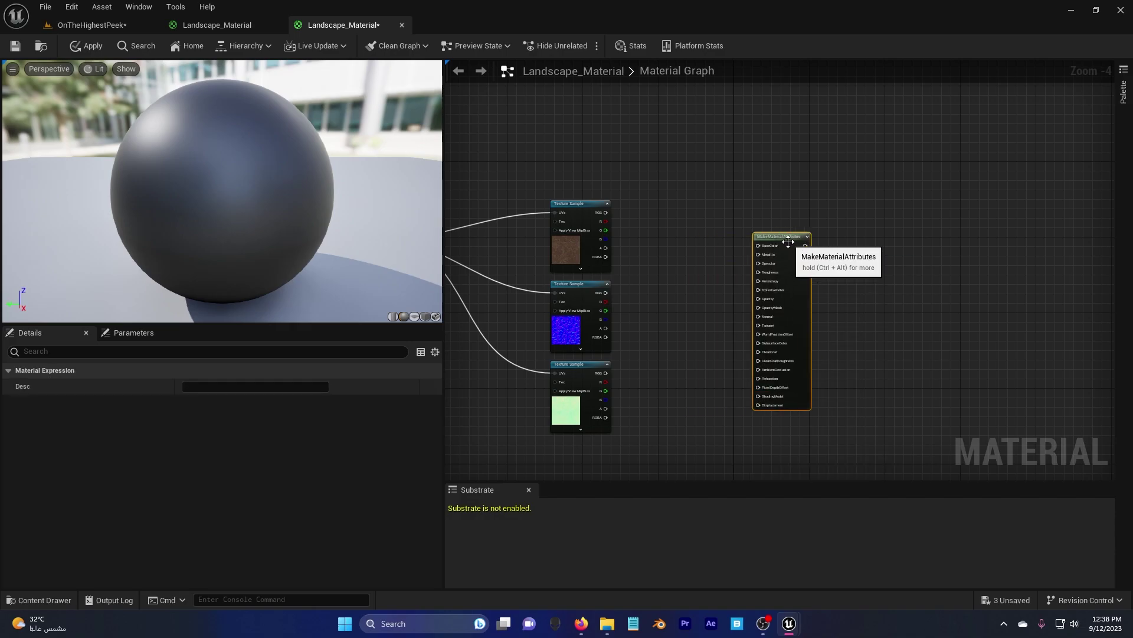
Paste two copies of the MakeMaterialAttributes node beside the Rocky Forest Ground and Rocky Ground samples
right_drag(822, 359, 799, 148)
scroll(798, 148, down, 2)
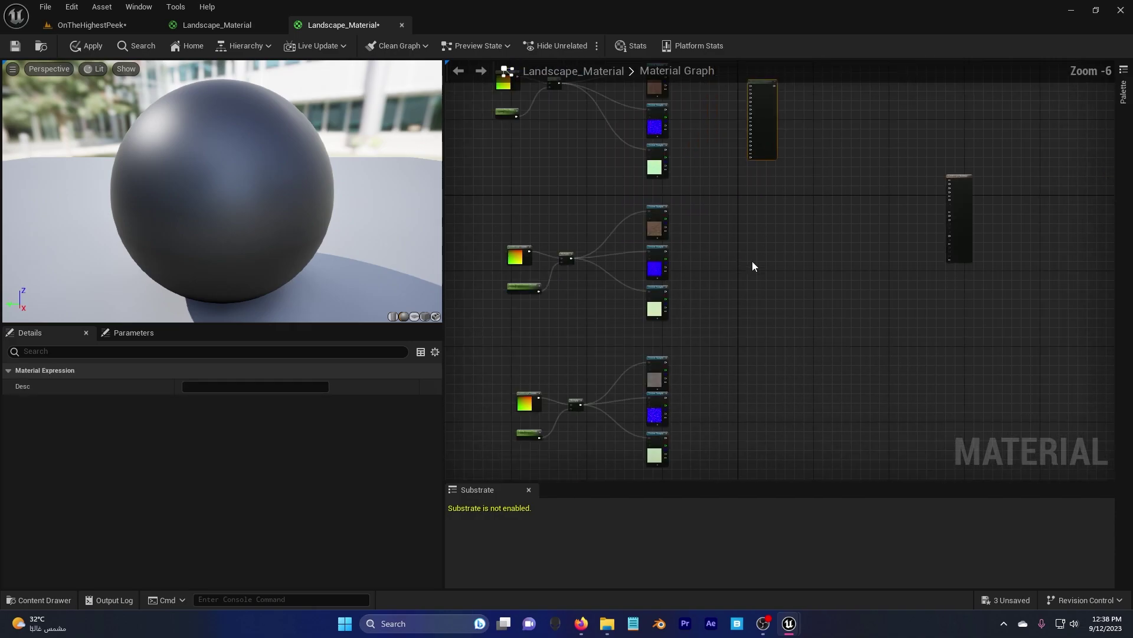
click(756, 260)
key(ctrl+v)
key(ctrl+v)
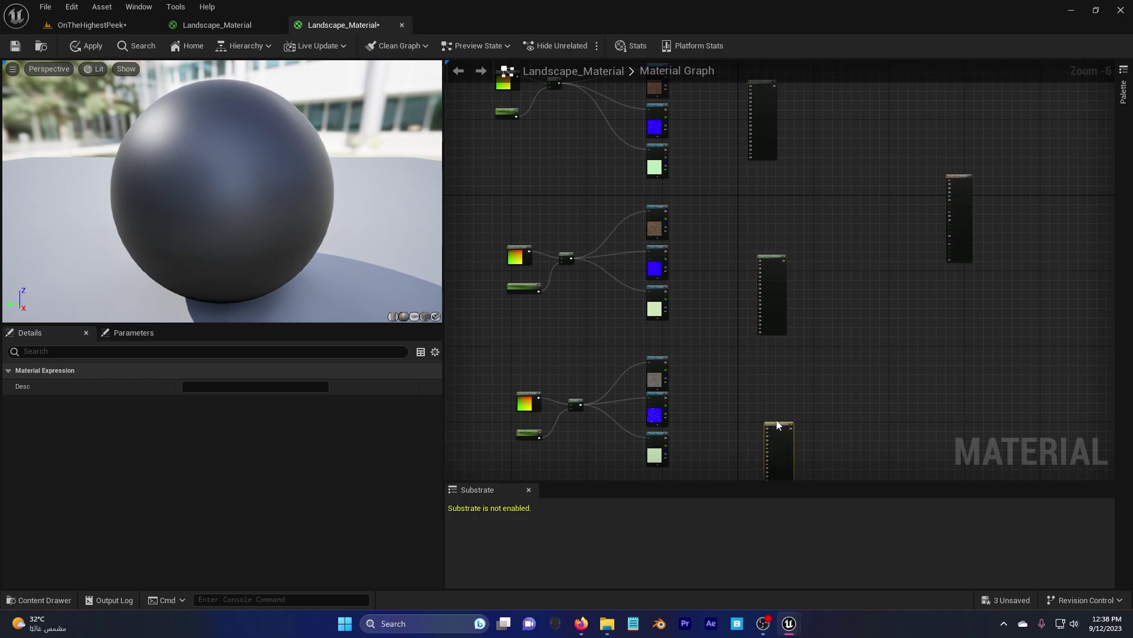
Connect the Forest Floor colour sample's RGB to BaseColor and the normal sample's RGB to Normal on the first MakeMaterialAttributes node
right_drag(732, 104, 727, 291)
scroll(727, 291, up, 2)
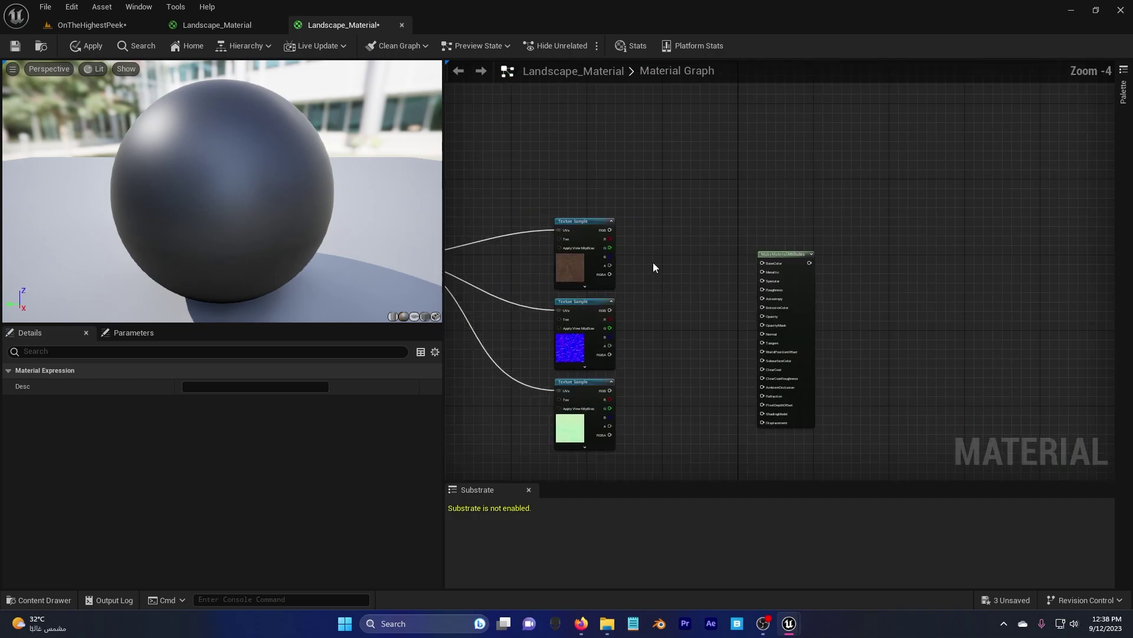
drag(610, 230, 762, 262)
click(768, 253)
scroll(686, 287, up, 2)
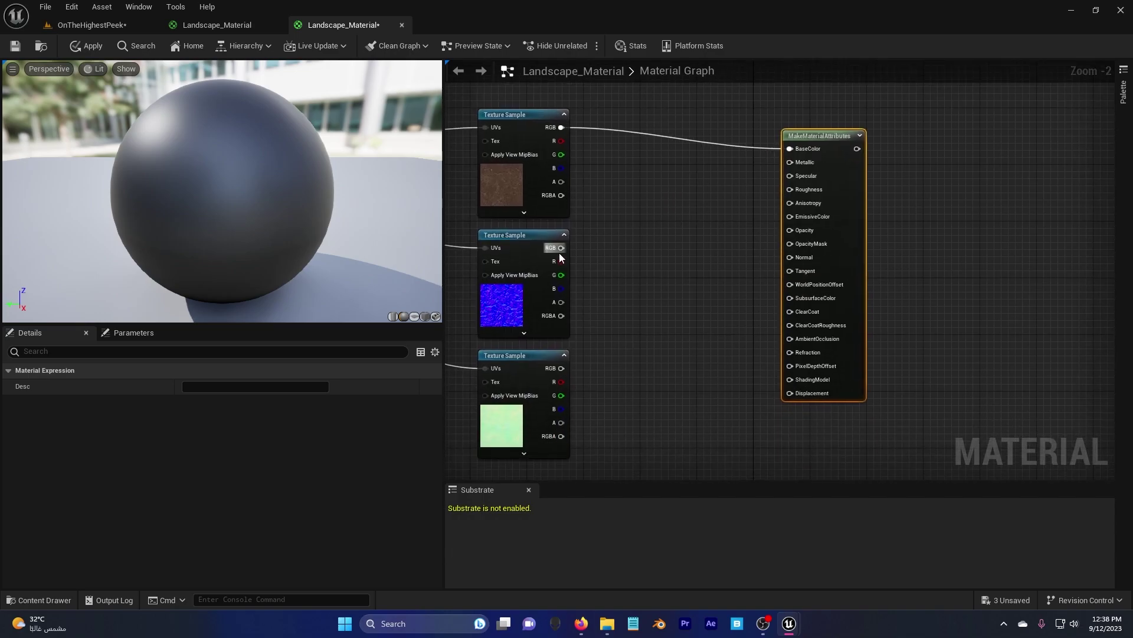
drag(560, 248, 792, 257)
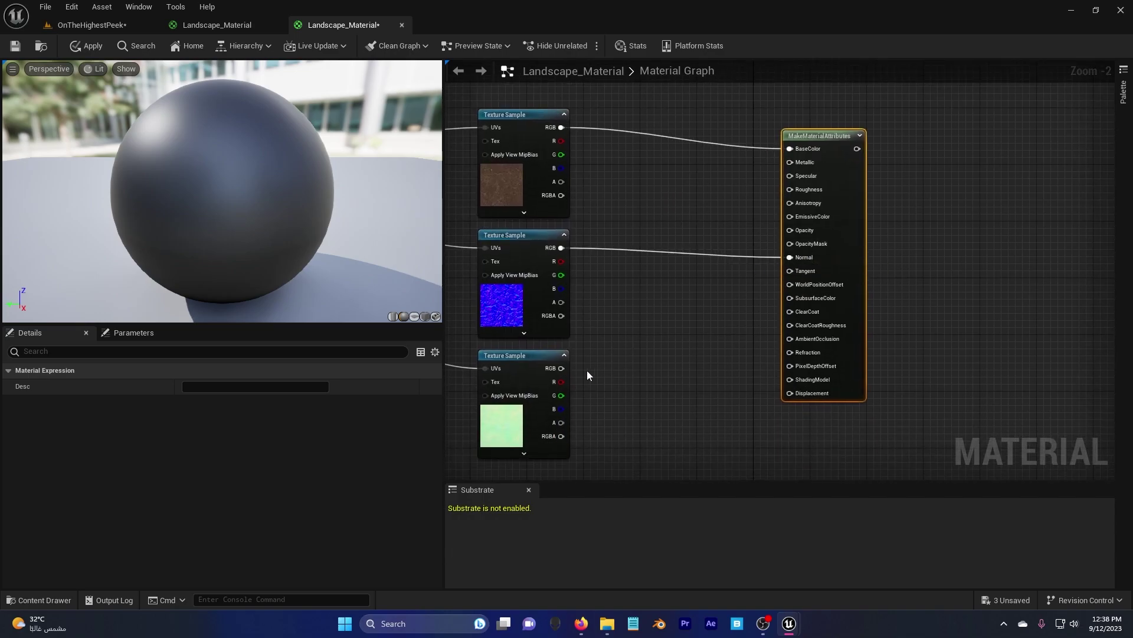
Connect the Forest Floor ORDp sample's R to AmbientOcclusion, G to Roughness and B to Displacement
click(549, 382)
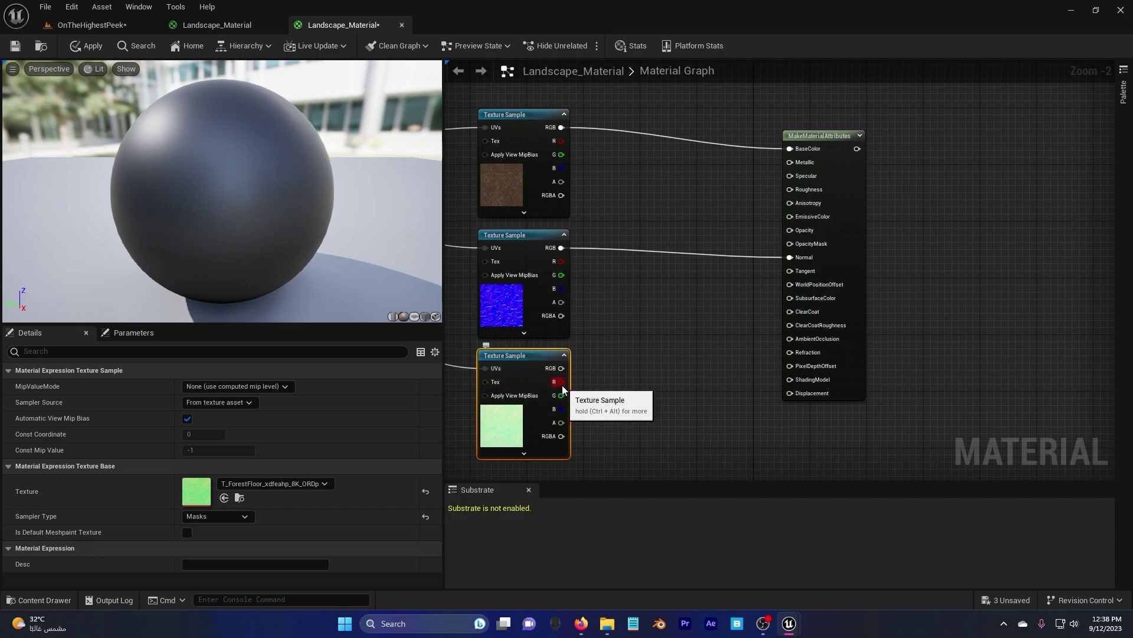
drag(561, 383, 811, 342)
drag(562, 395, 800, 190)
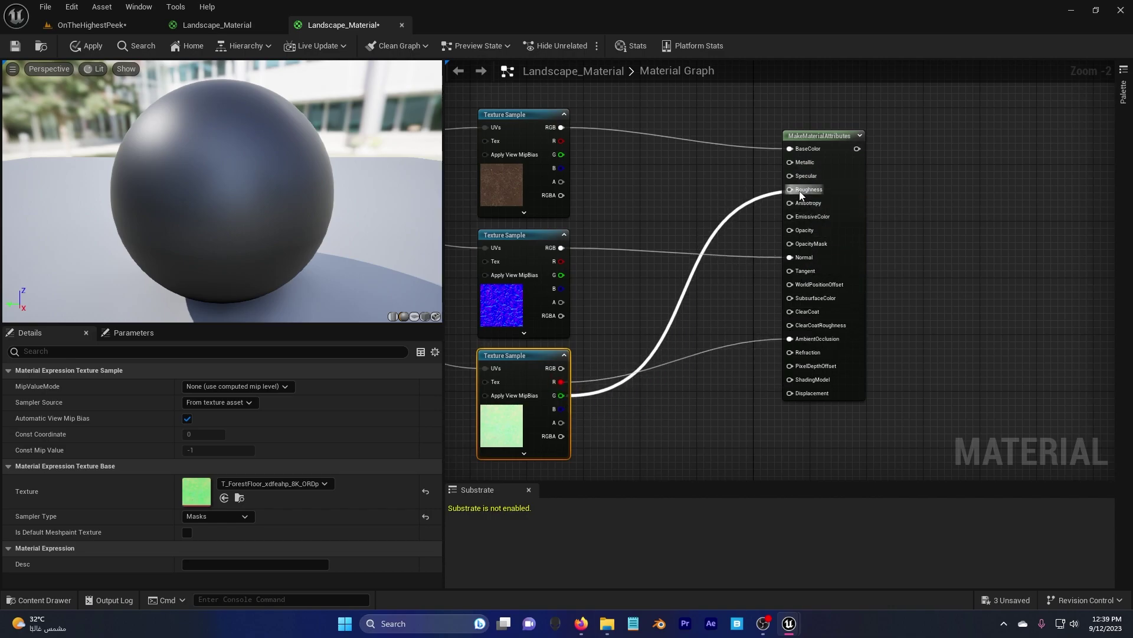
drag(559, 408, 799, 395)
Connect the Rocky Forest Ground colour sample to BaseColor and its normal sample to Normal on the second MakeMaterialAttributes node
right_drag(694, 430, 747, 168)
mouse_move(719, 321)
right_down()
mouse_move(711, 235)
mouse_move(681, 182)
right_up()
drag(579, 148, 832, 300)
drag(577, 270, 835, 406)
Connect the Rocky Forest Ground mask sample's R to AmbientOcclusion, G to Roughness and B to Displacement
right_drag(768, 401, 741, 296)
drag(552, 297, 815, 232)
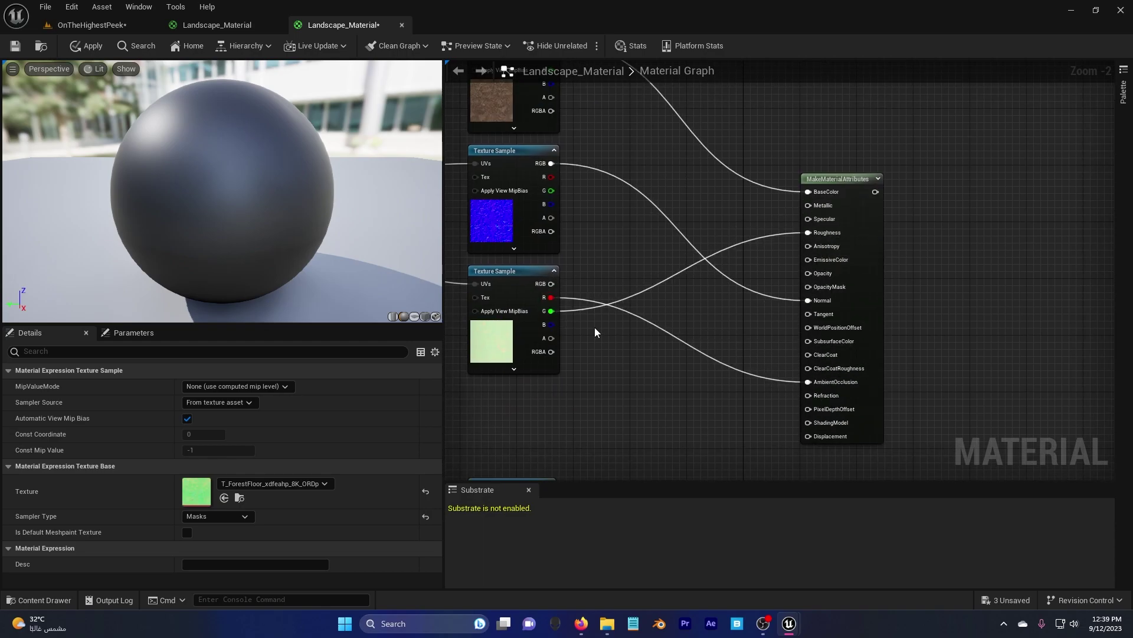
drag(552, 324, 831, 435)
Connect the Rocky Ground colour, normal and mask samples to the matching inputs of the third MakeMaterialAttributes node
right_drag(738, 419, 730, 127)
drag(541, 206, 802, 274)
drag(543, 310, 802, 383)
right_drag(761, 389, 766, 284)
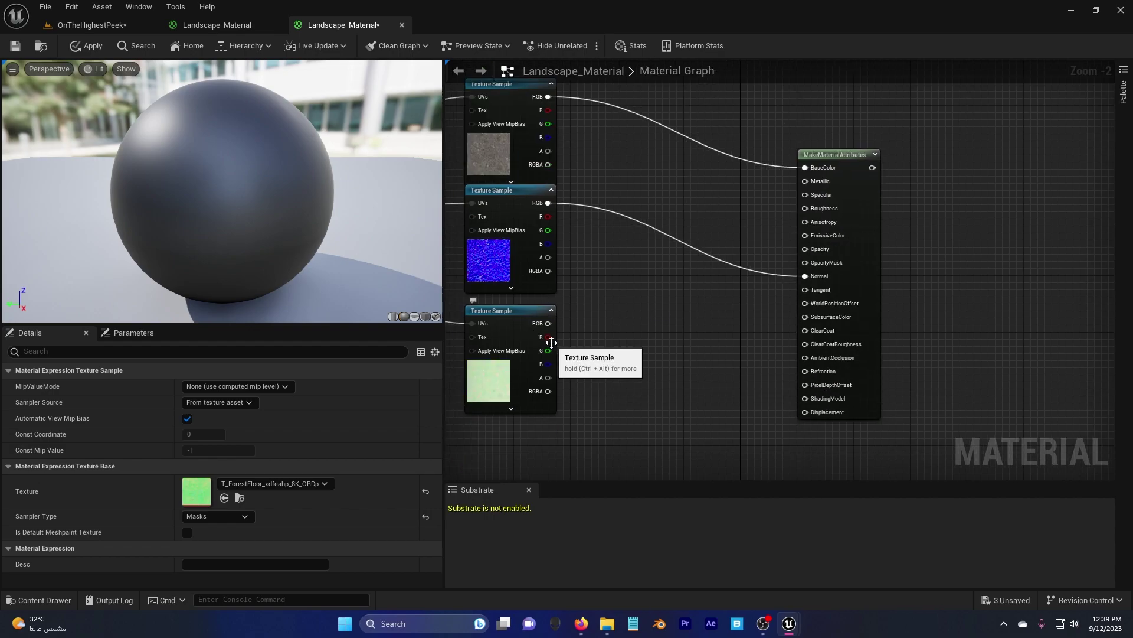
drag(548, 338, 807, 208)
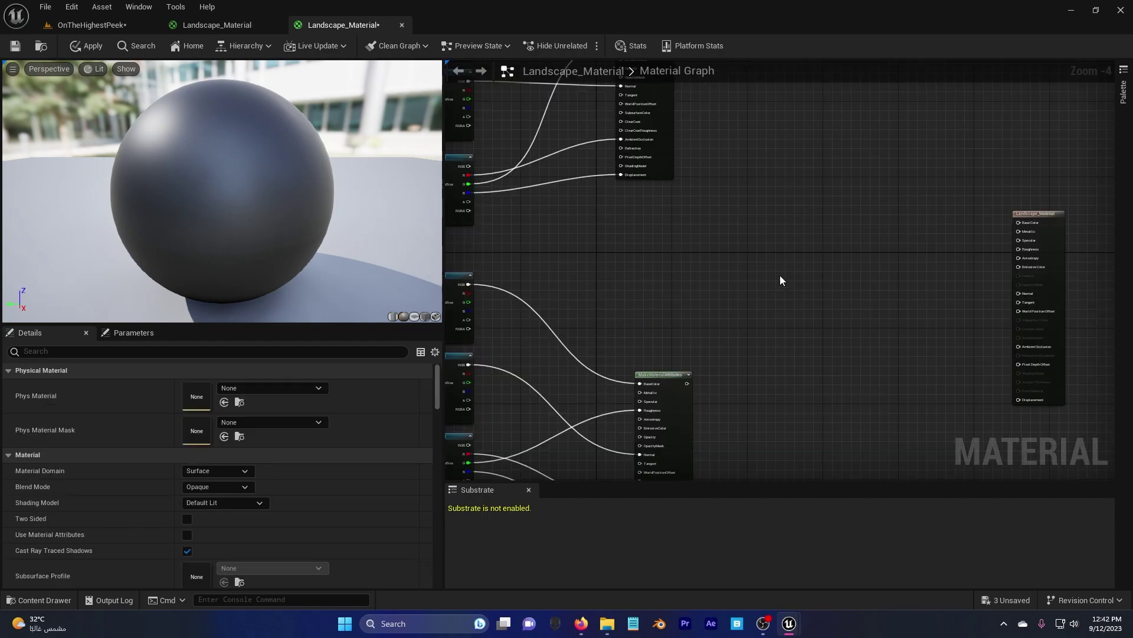
Add a LandscapeLayerBlend node before the material output and give it three layers
right_click(781, 275)
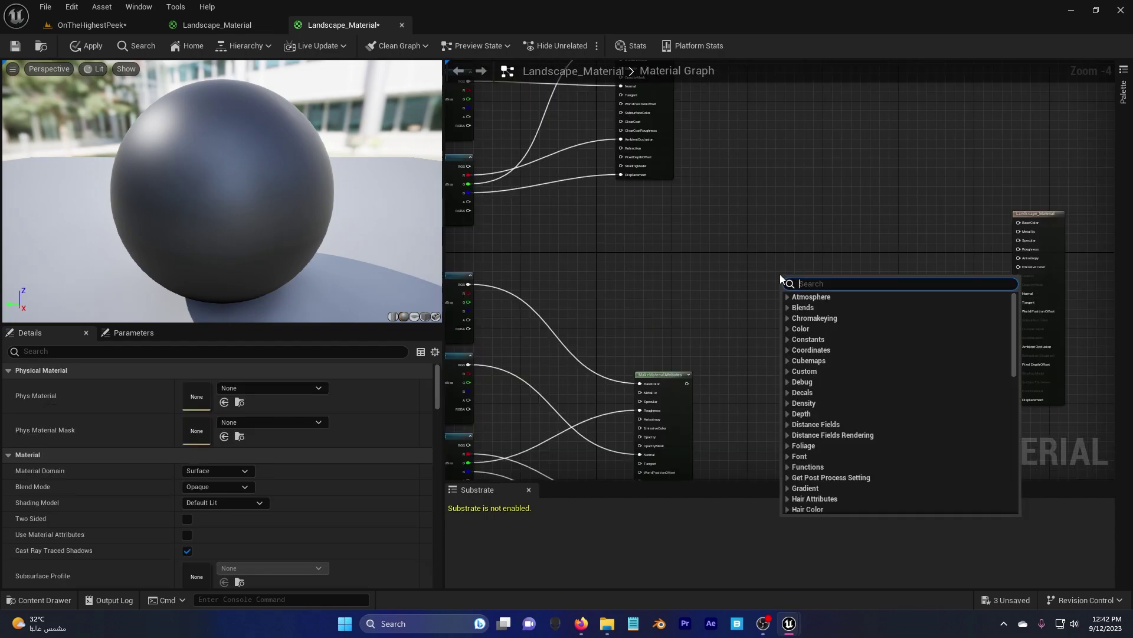
text(land)
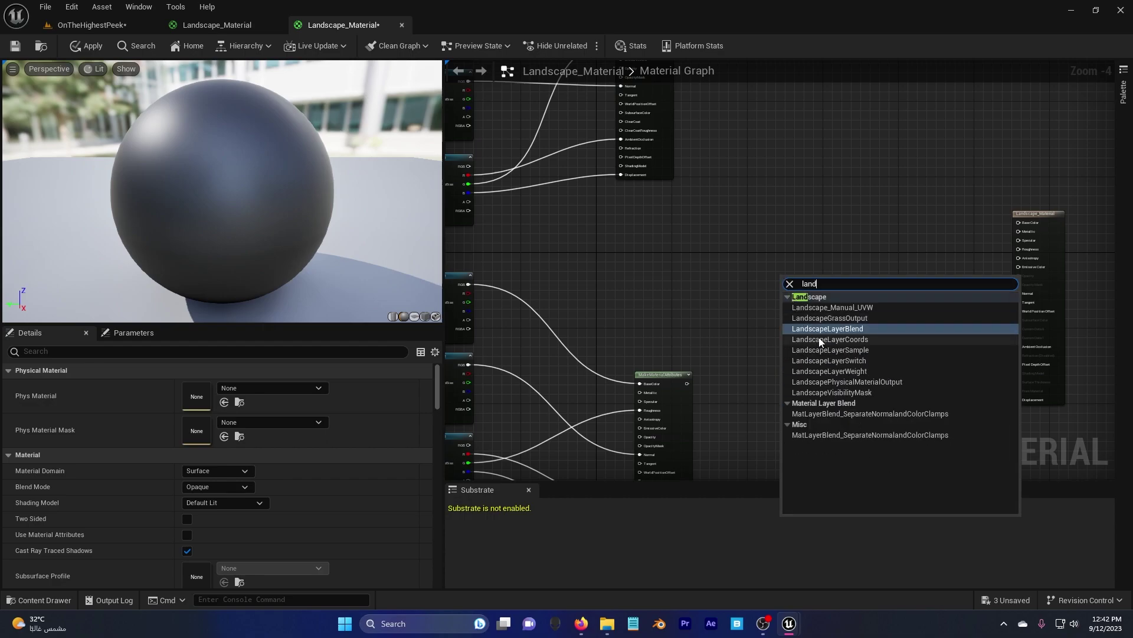
click(798, 329)
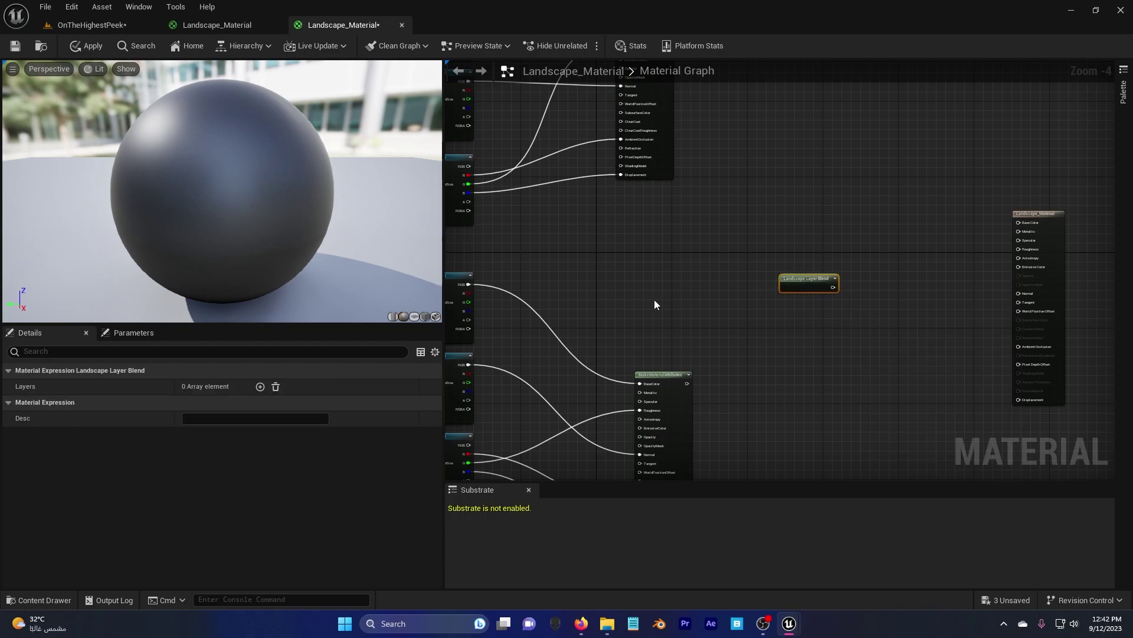
click(259, 386)
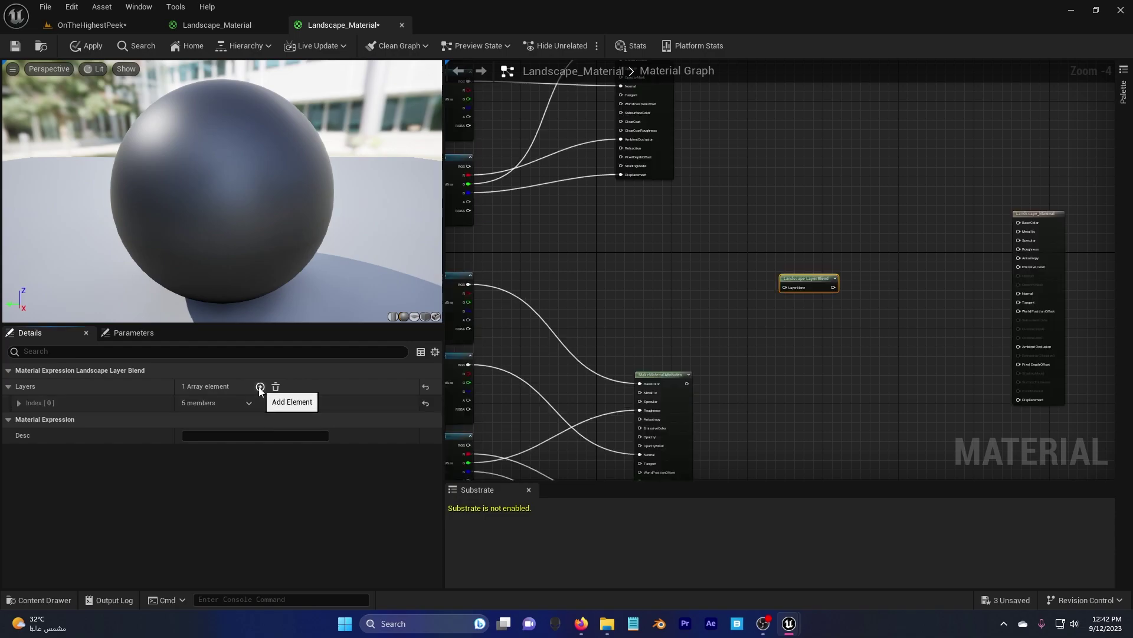
click(259, 387)
click(260, 387)
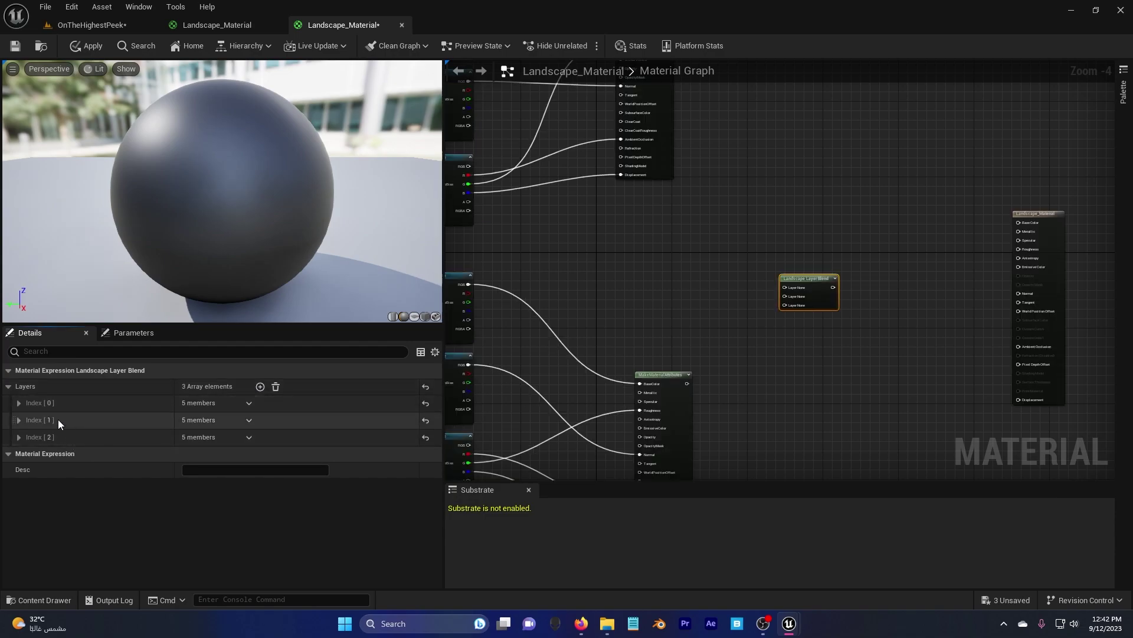
Copy the Forest Floor Main parameter name and use it as the name of the blend node's first layer
scroll(556, 196, down, 3)
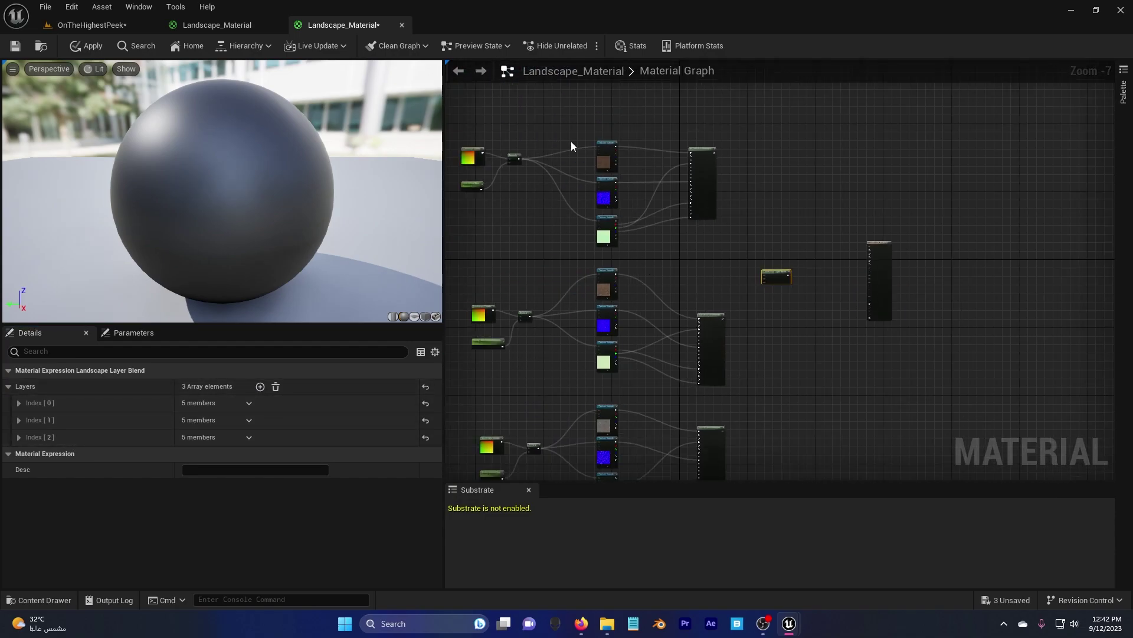
scroll(653, 219, up, 3)
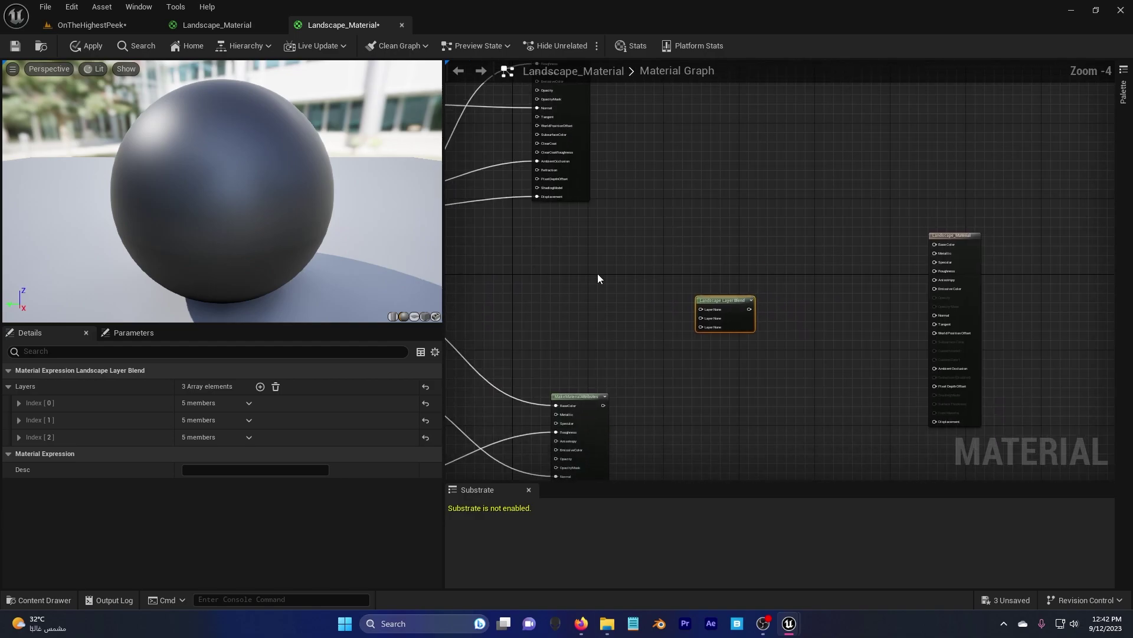
click(19, 403)
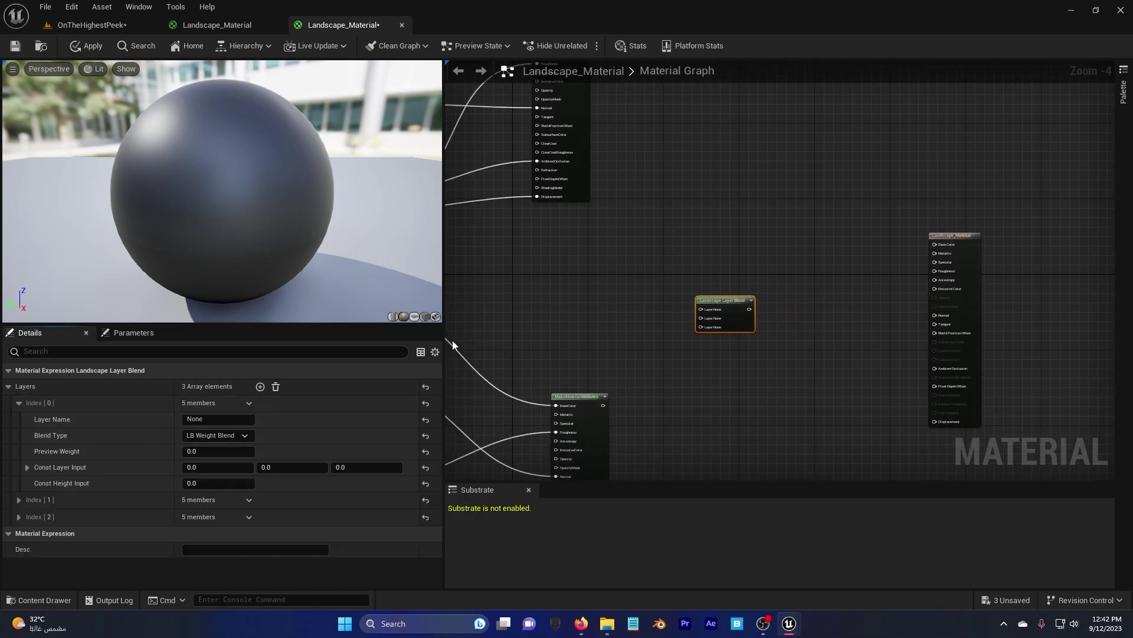
scroll(616, 267, down, 1)
scroll(616, 267, down, 2)
right_drag(616, 267, 774, 294)
scroll(523, 260, up, 2)
click(622, 240)
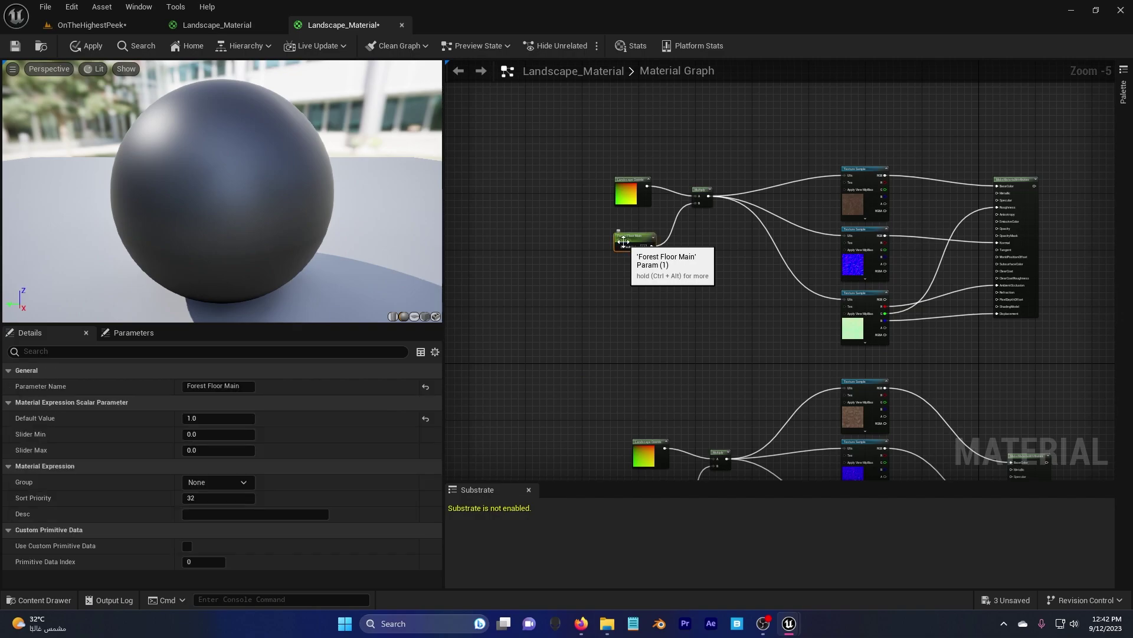
click(248, 386)
key(ctrl+c)
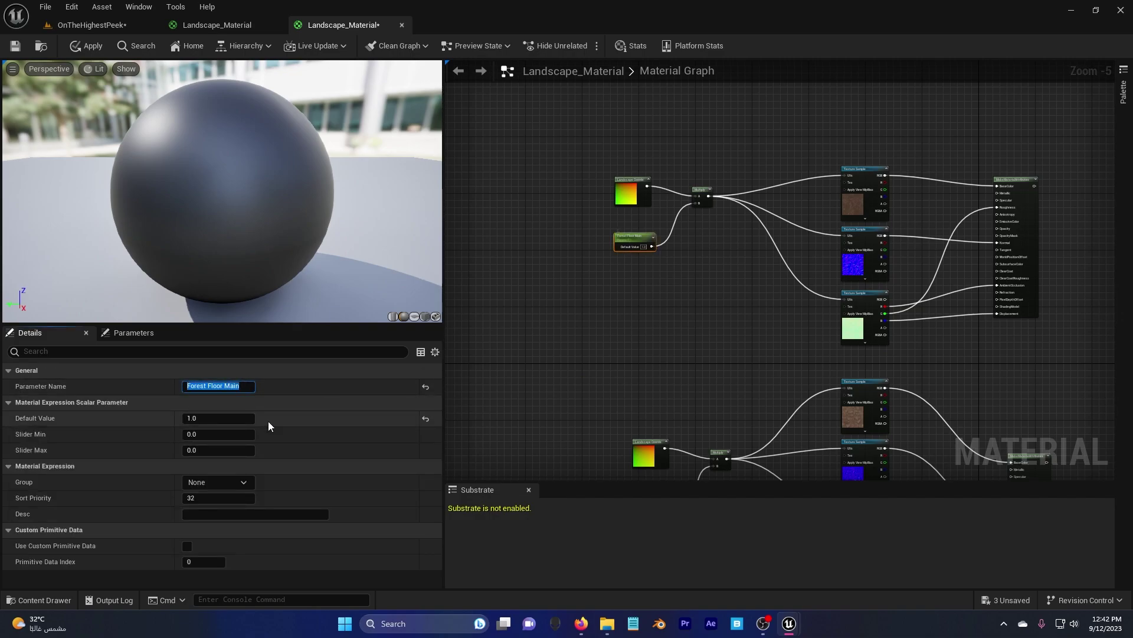
right_drag(821, 343, 600, 264)
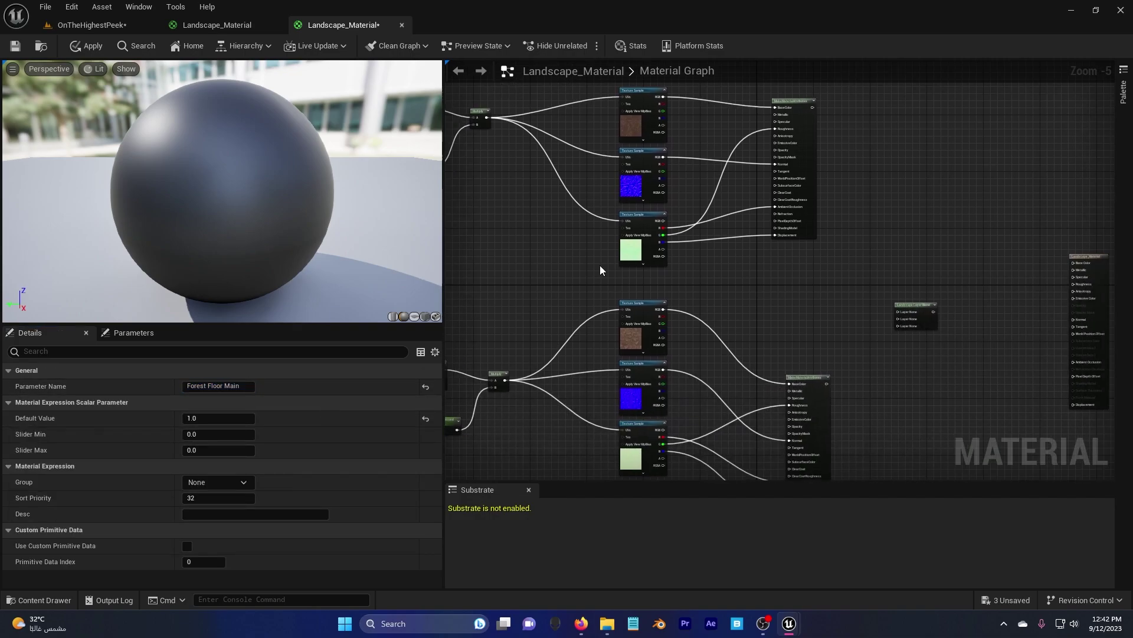
click(924, 313)
key(ctrl+v)
Copy the Rocky Forest Ground Second parameter name and use it as the name of the blend node's second layer
right_drag(536, 378, 676, 332)
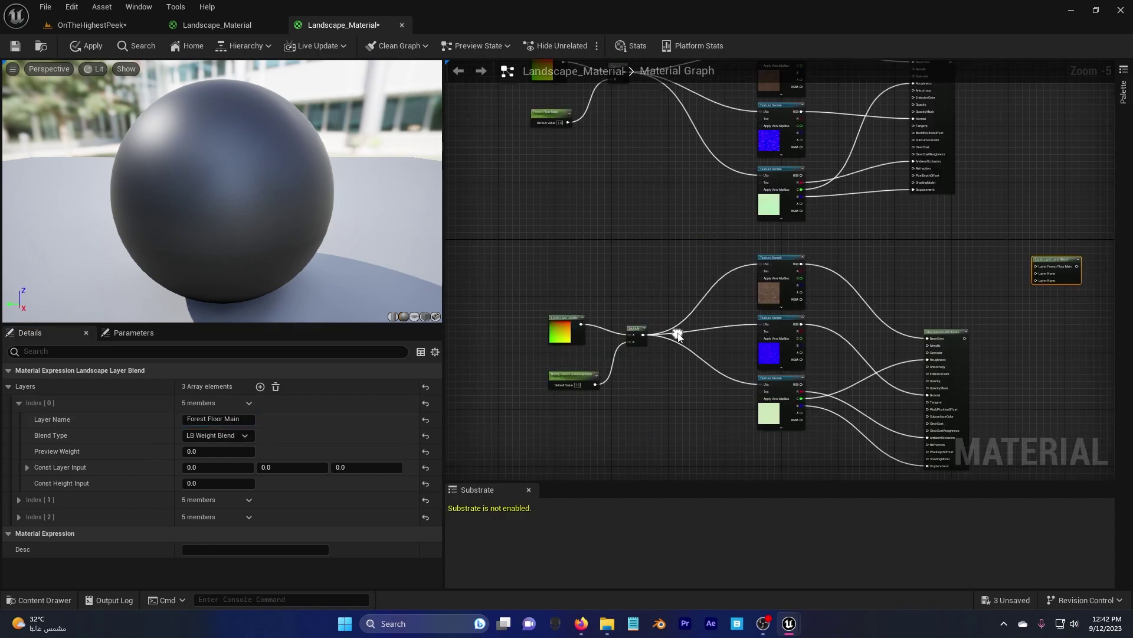
click(580, 375)
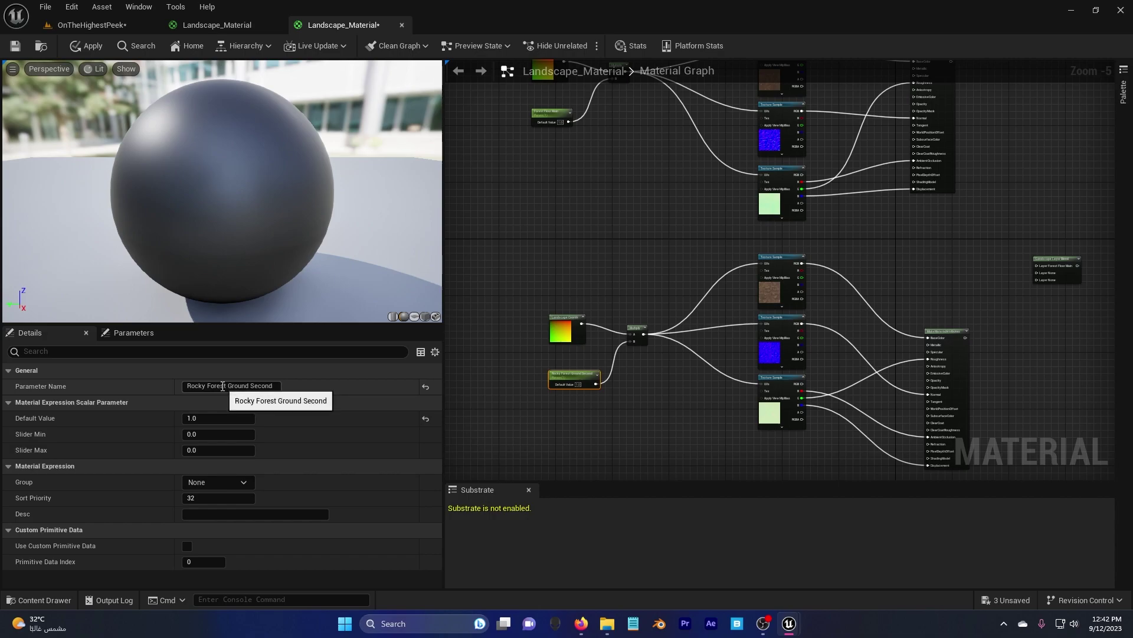
click(248, 386)
key(ctrl+c)
click(1037, 268)
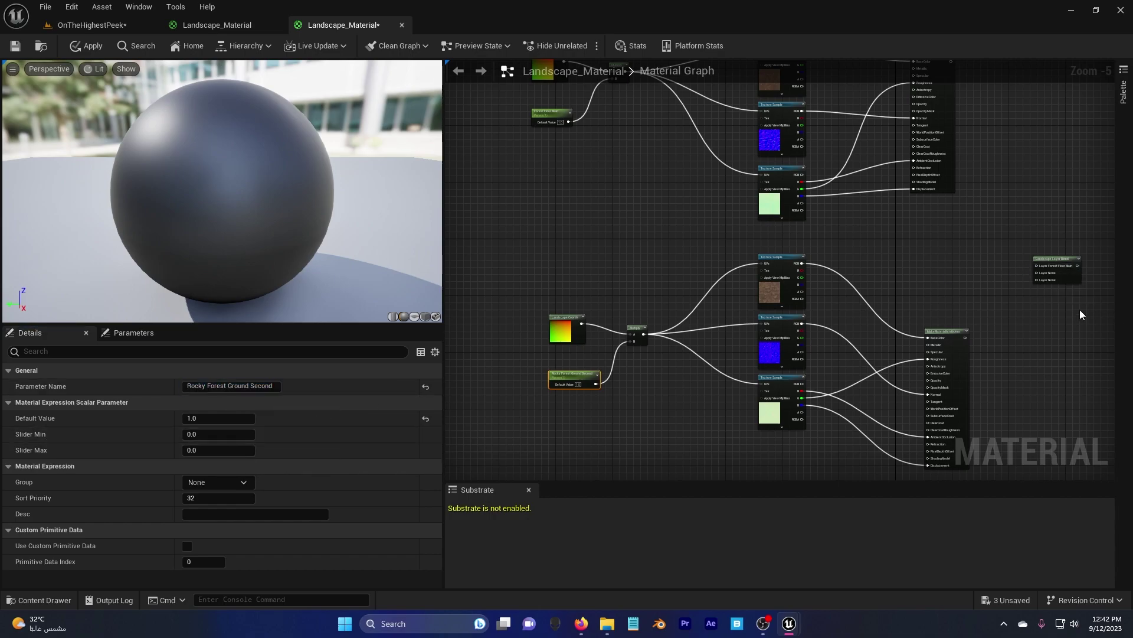
click(1057, 273)
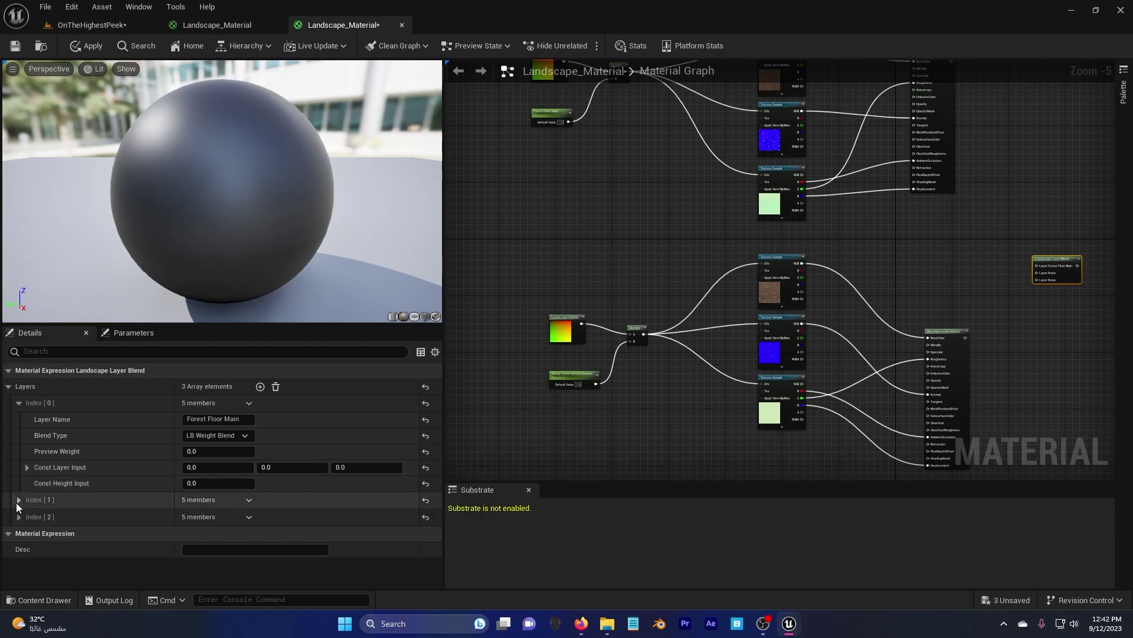
click(19, 500)
scroll(130, 453, down, 2)
click(205, 467)
key(ctrl+v)
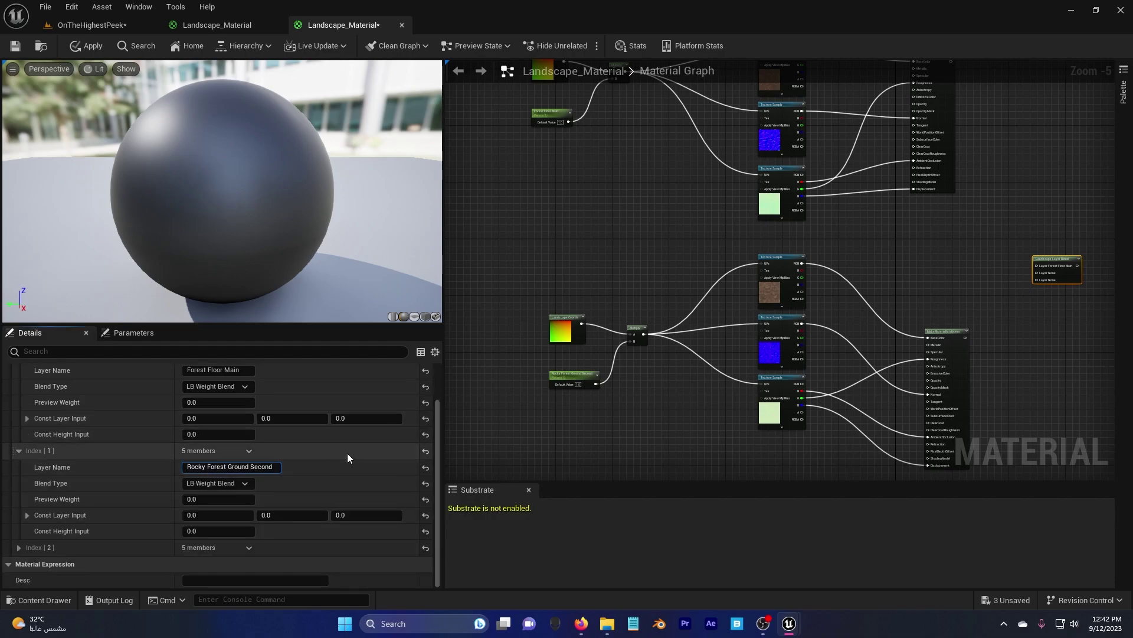
Copy the Rocky Ground Third parameter name and use it as the name of the blend node's third layer
click(596, 423)
right_drag(643, 444, 589, 275)
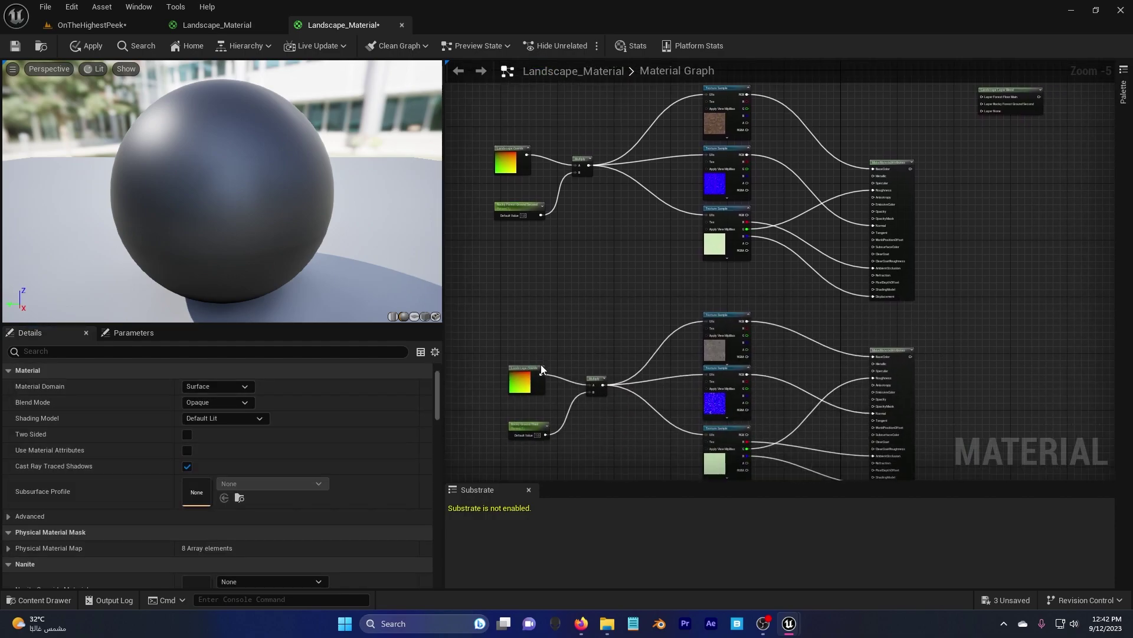
click(526, 438)
click(224, 387)
key(ctrl+c)
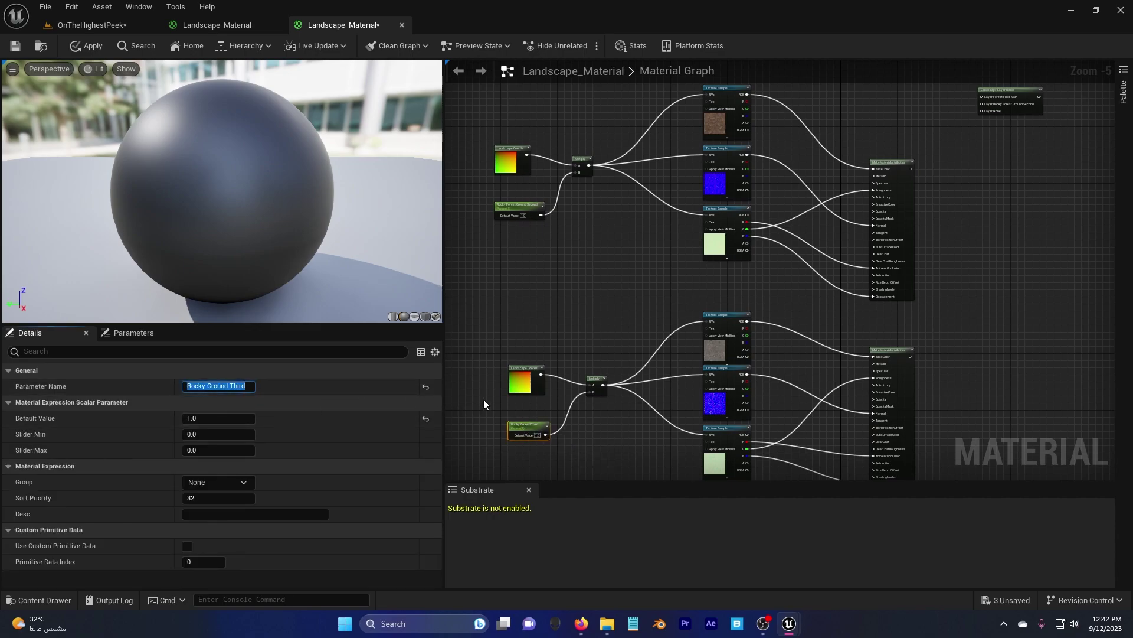
click(1006, 90)
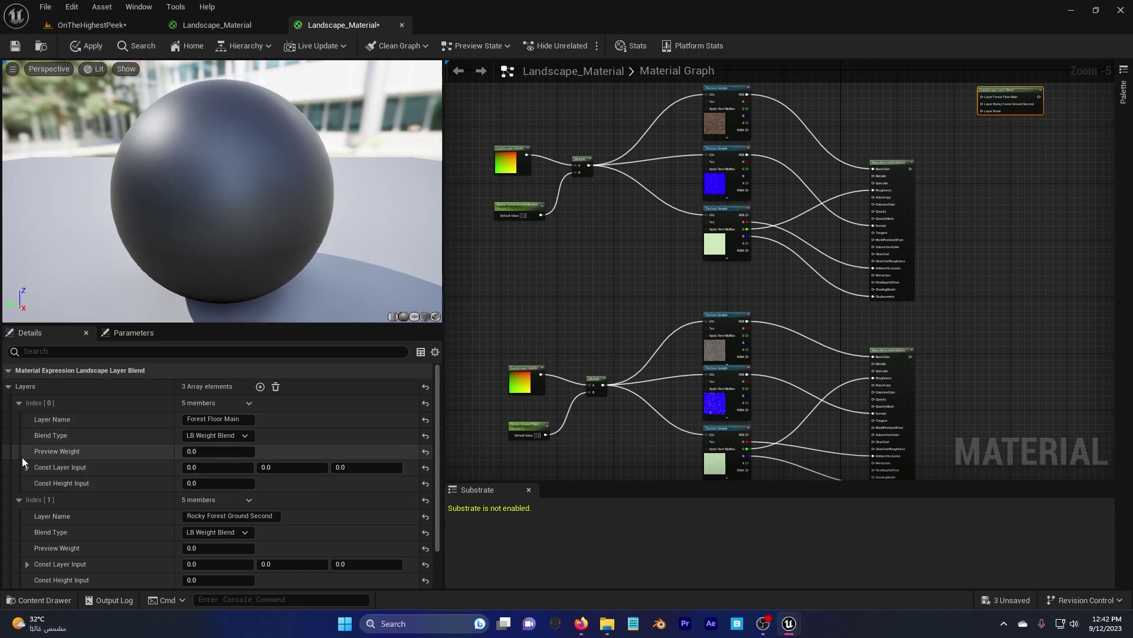
scroll(22, 461, down, 2)
click(18, 547)
scroll(162, 491, down, 3)
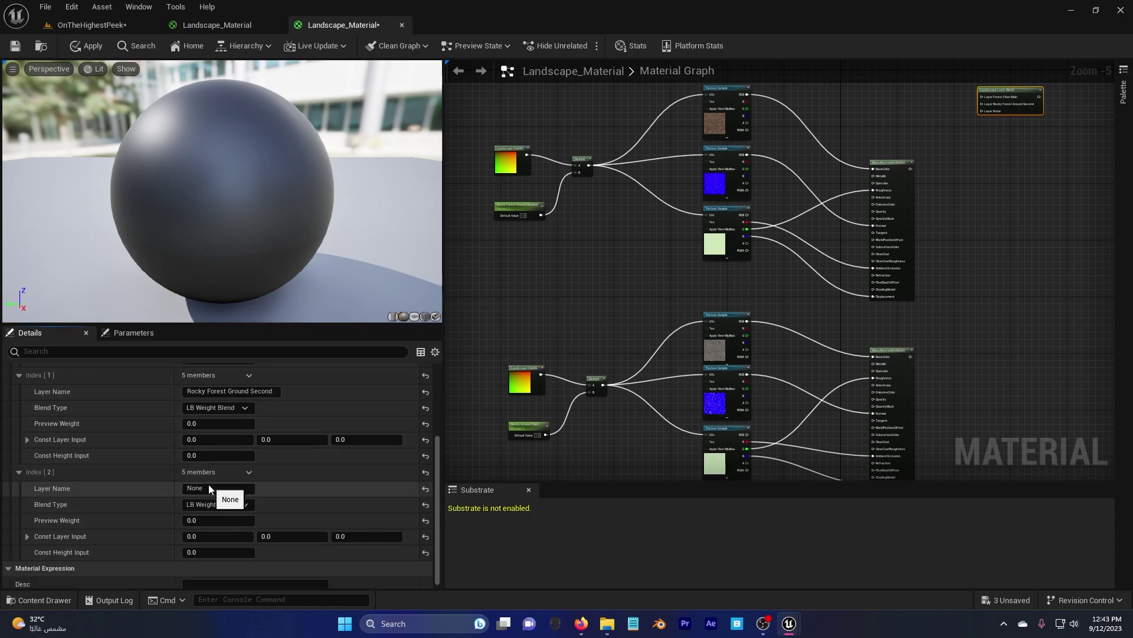
key(ctrl+v)
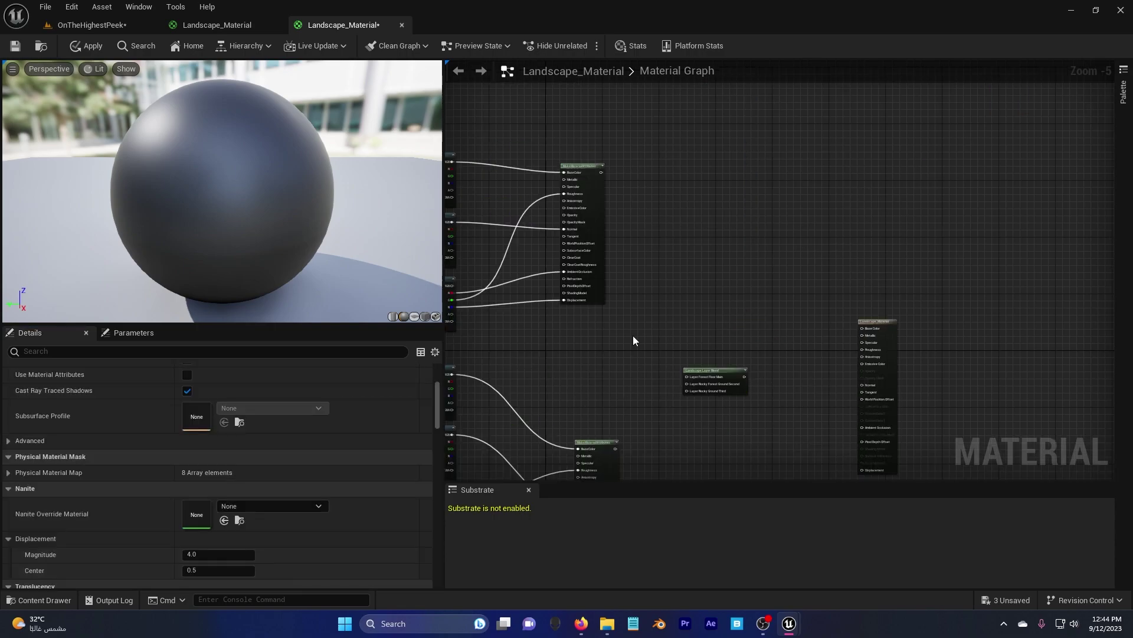
Connect the outputs of the three MakeMaterialAttributes nodes to the matching layer inputs of the Landscape Layer Blend node
scroll(584, 180, up, 2)
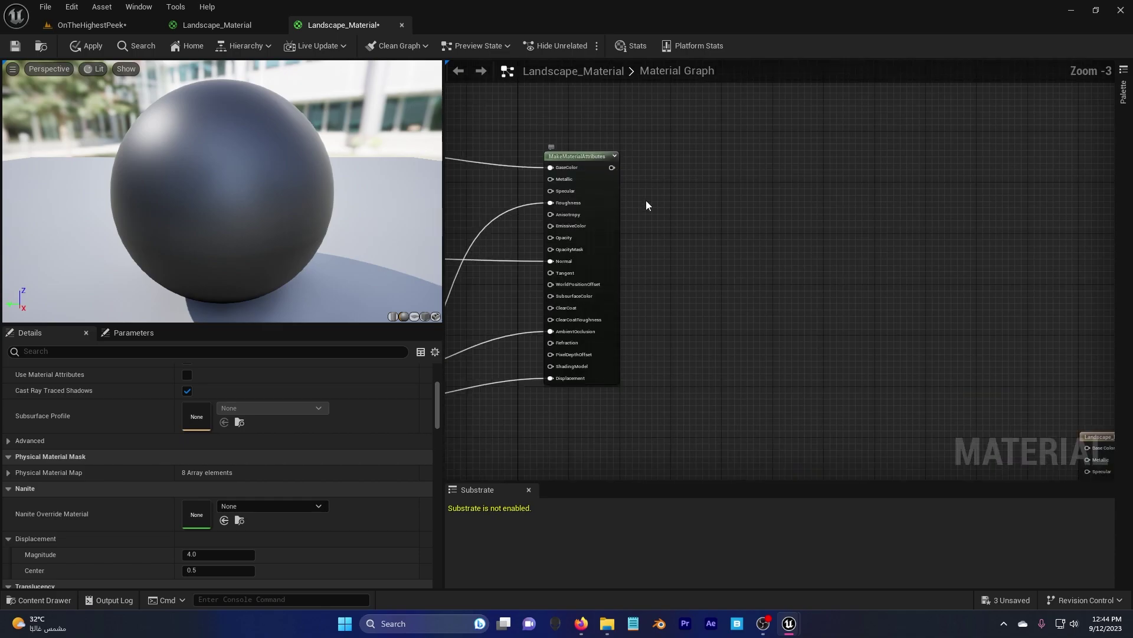
scroll(625, 119, down, 2)
scroll(616, 102, up, 1)
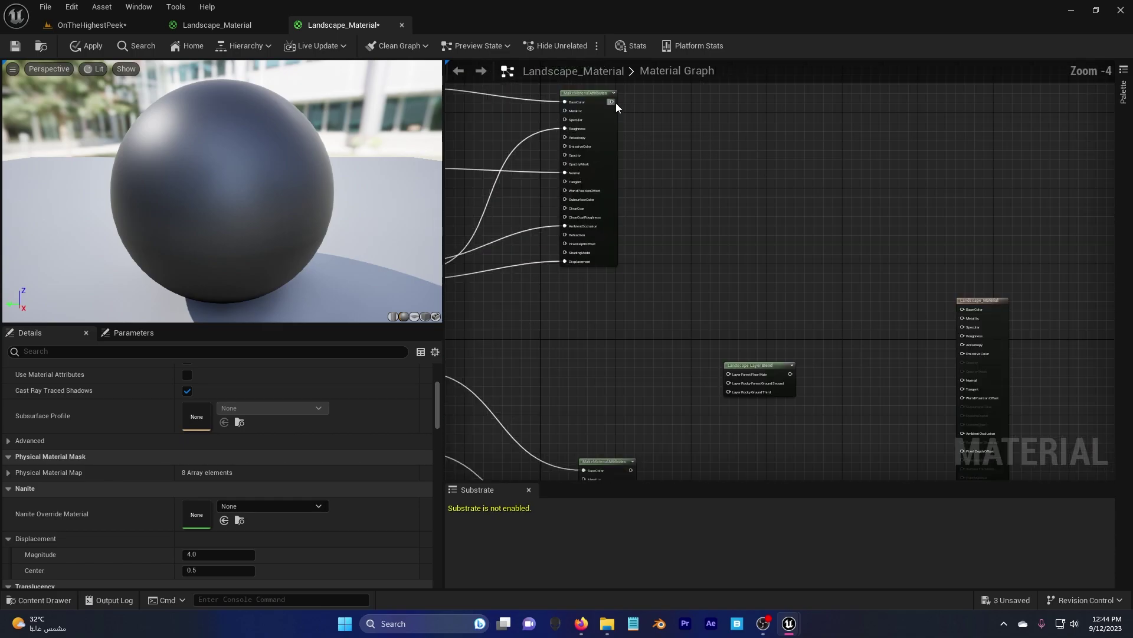
drag(615, 103, 728, 373)
right_drag(666, 427, 658, 280)
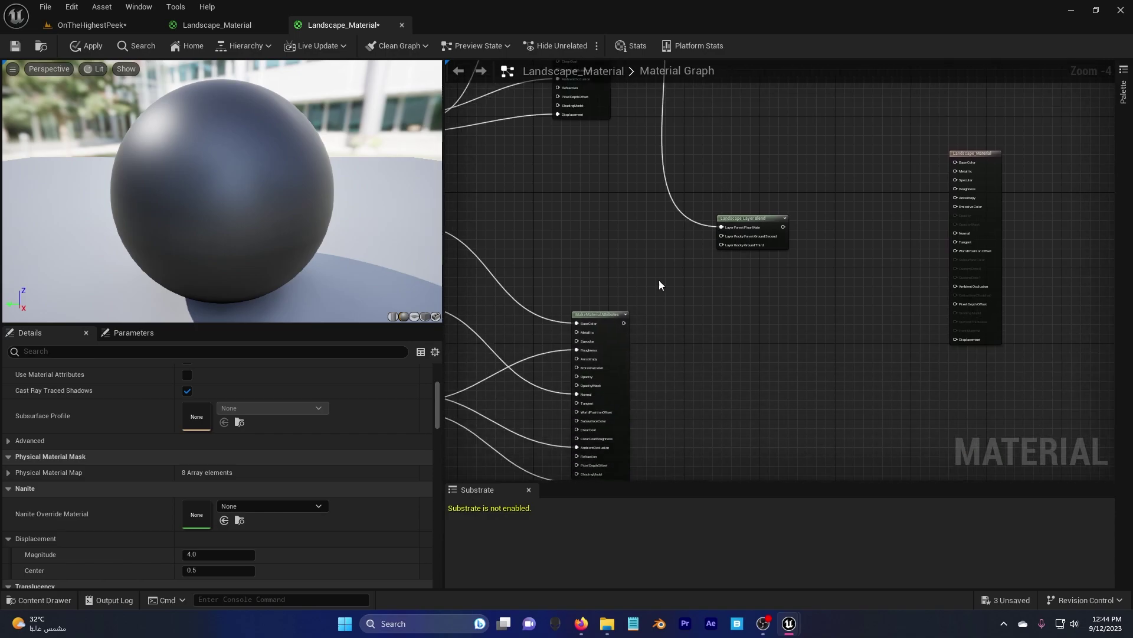
drag(623, 323, 729, 236)
right_drag(719, 336, 700, 118)
drag(605, 355, 707, 141)
Add a BreakMaterialAttributes node after the layer blend and feed the blend output into its Attr input
right_drag(805, 156, 755, 249)
right_click(745, 183)
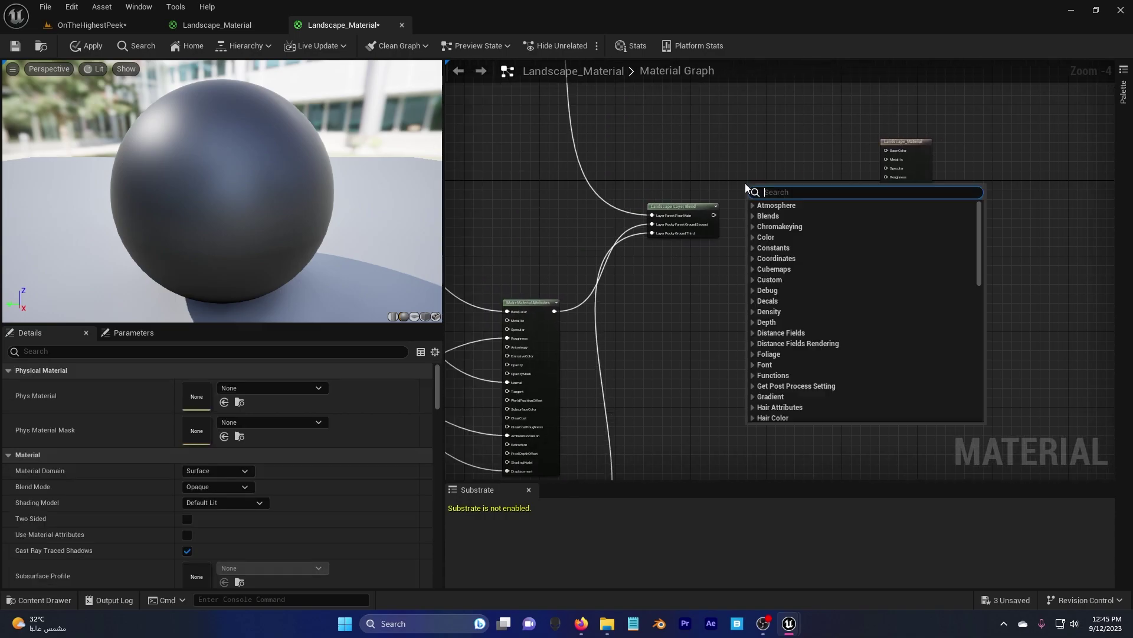
text(break)
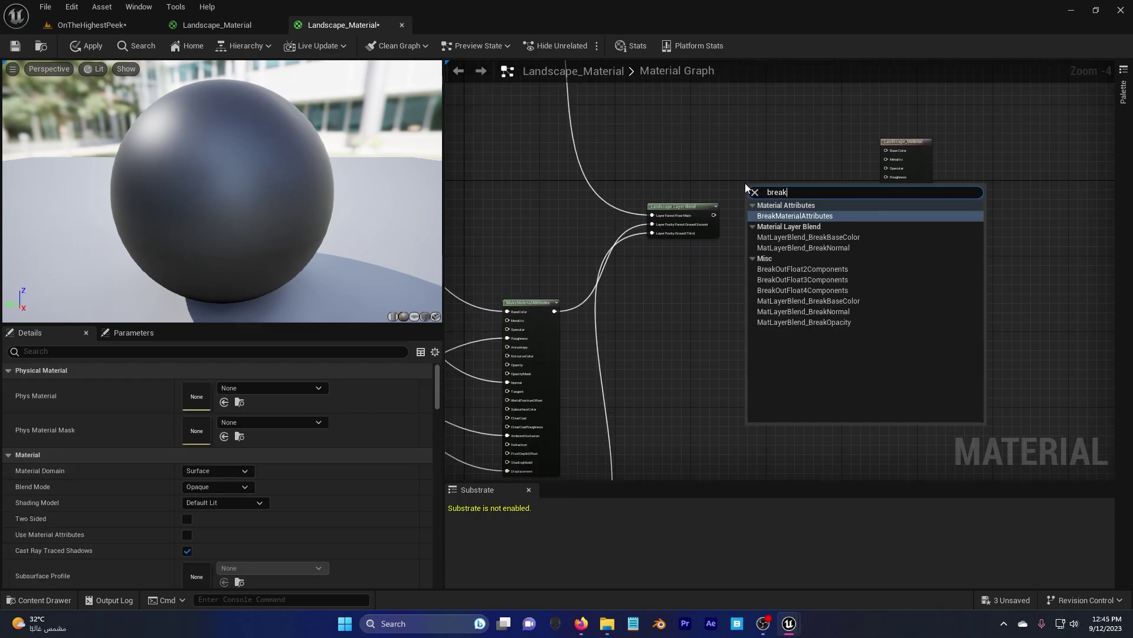
click(771, 215)
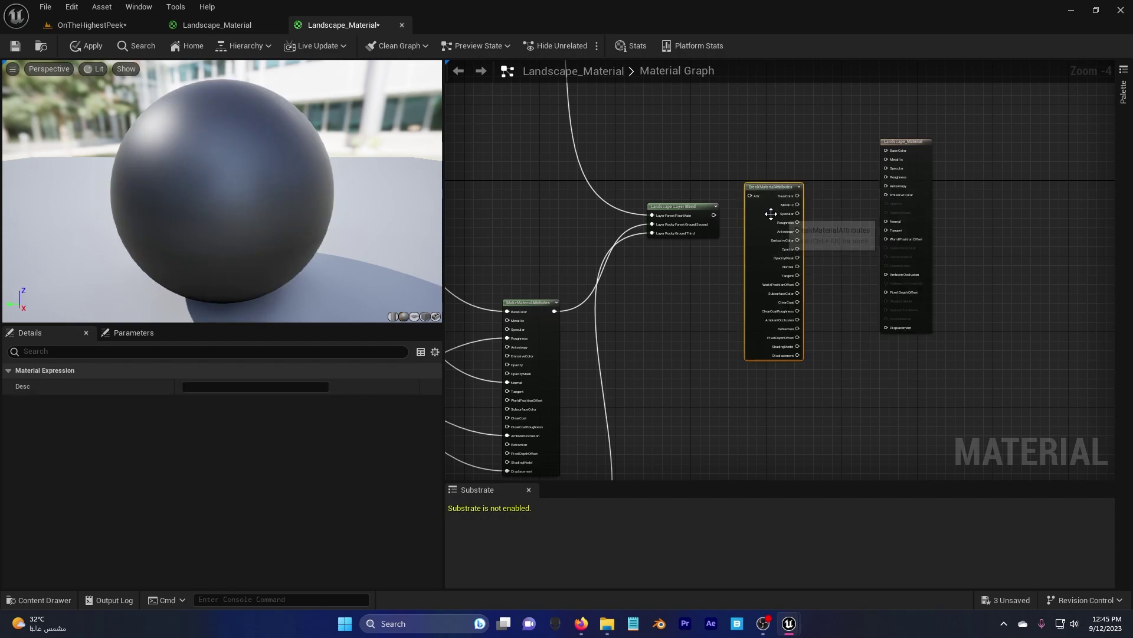
drag(774, 186, 809, 199)
drag(714, 215, 786, 207)
Reposition the material output node and connect BaseColor, Roughness, Displacement, AmbientOcclusion and Normal from the BreakMaterialAttributes node to it
right_drag(822, 189, 666, 188)
drag(758, 140, 807, 225)
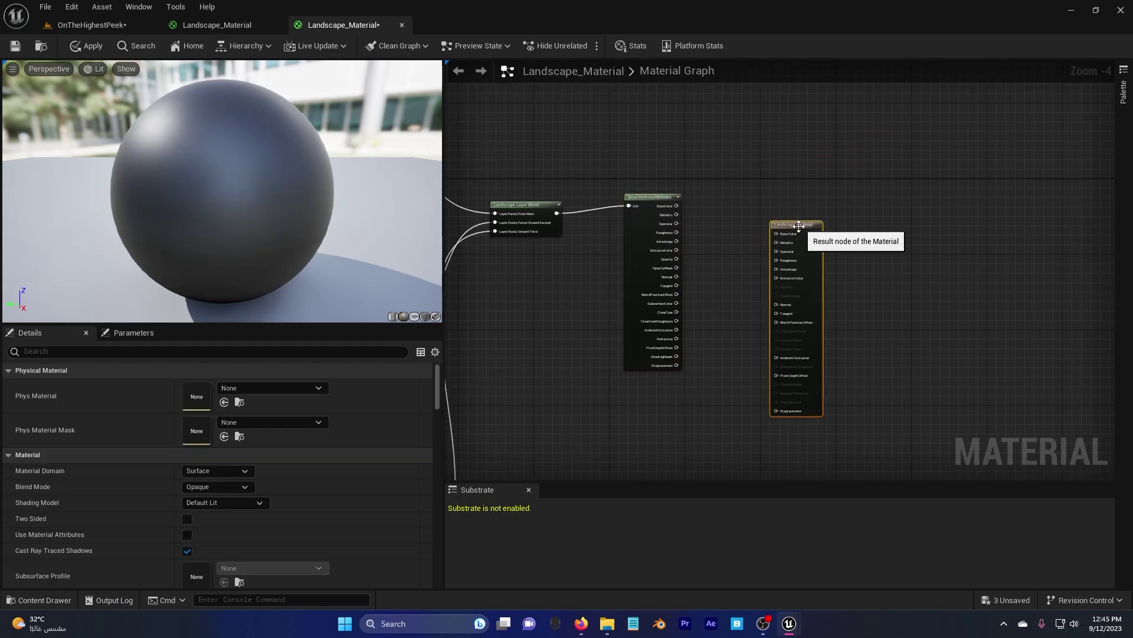
scroll(750, 217, up, 3)
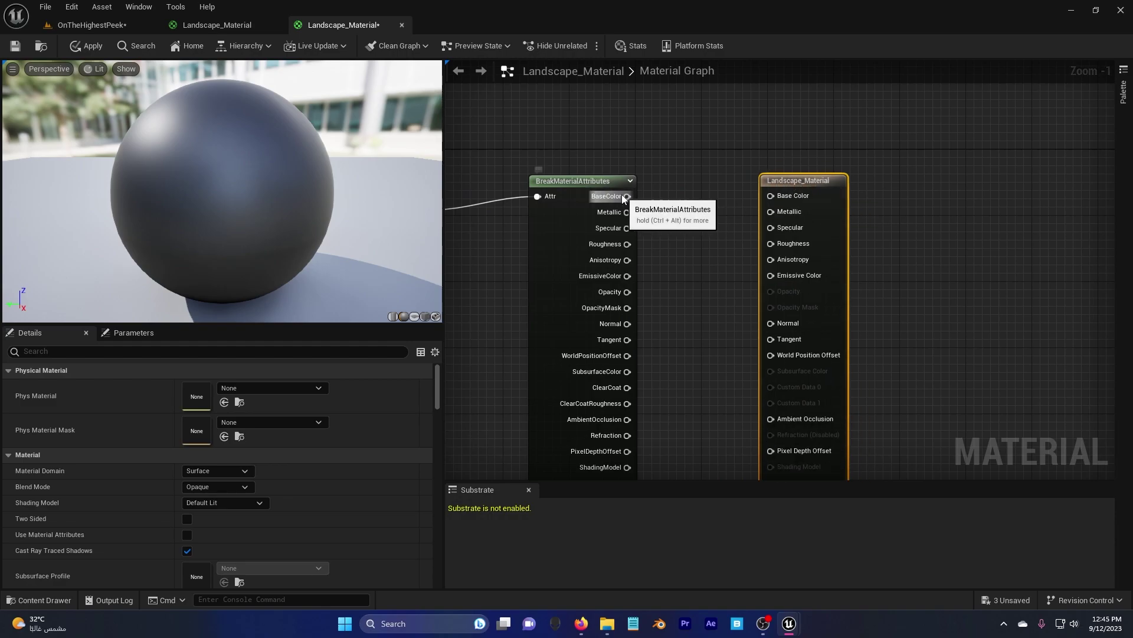
drag(627, 196, 794, 201)
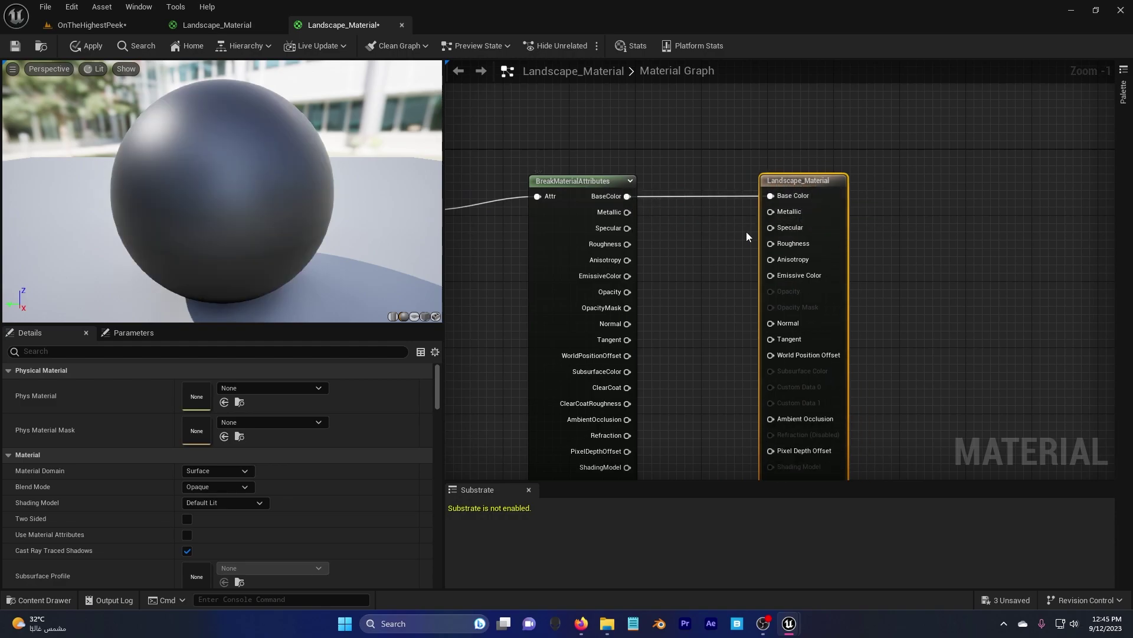
right_drag(746, 231, 717, 196)
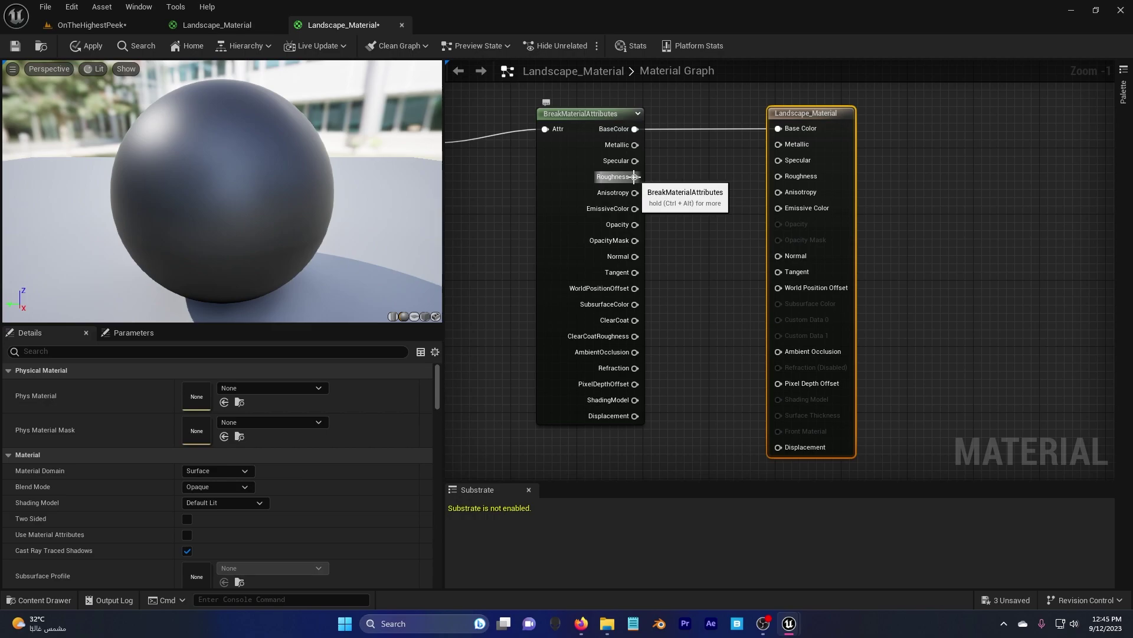
drag(634, 176, 778, 176)
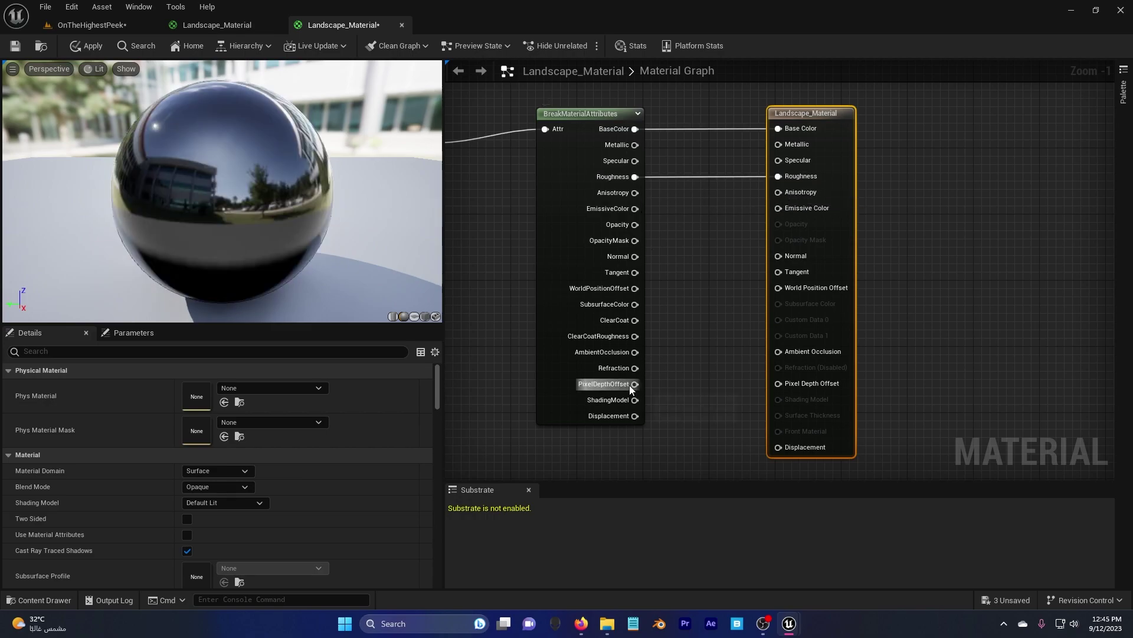
drag(635, 417, 778, 447)
drag(634, 352, 772, 353)
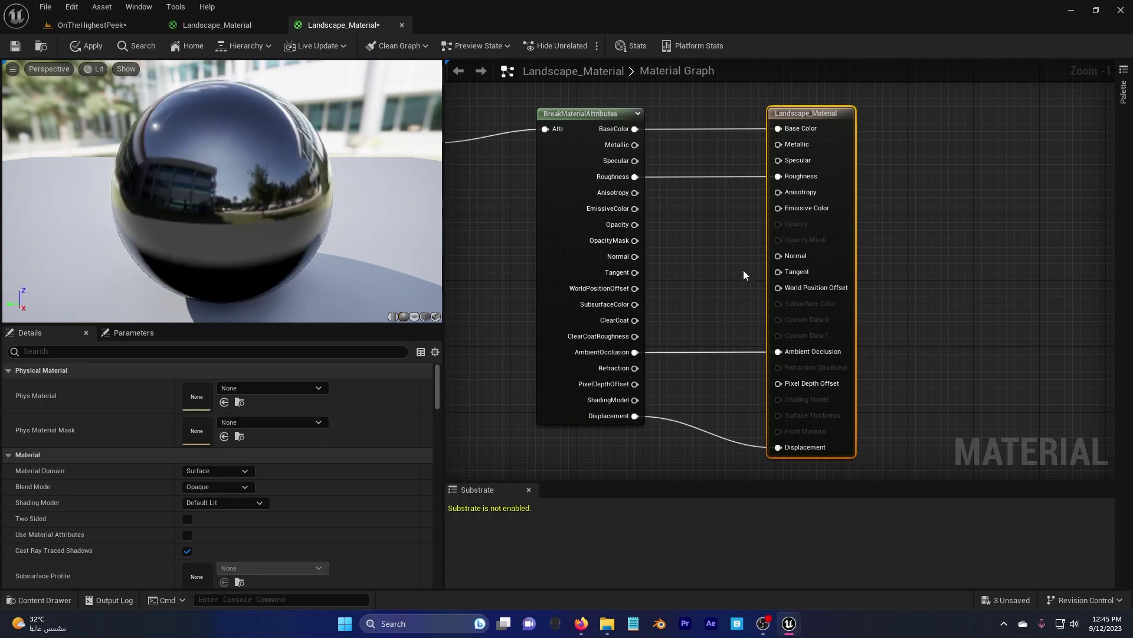
drag(636, 256, 778, 258)
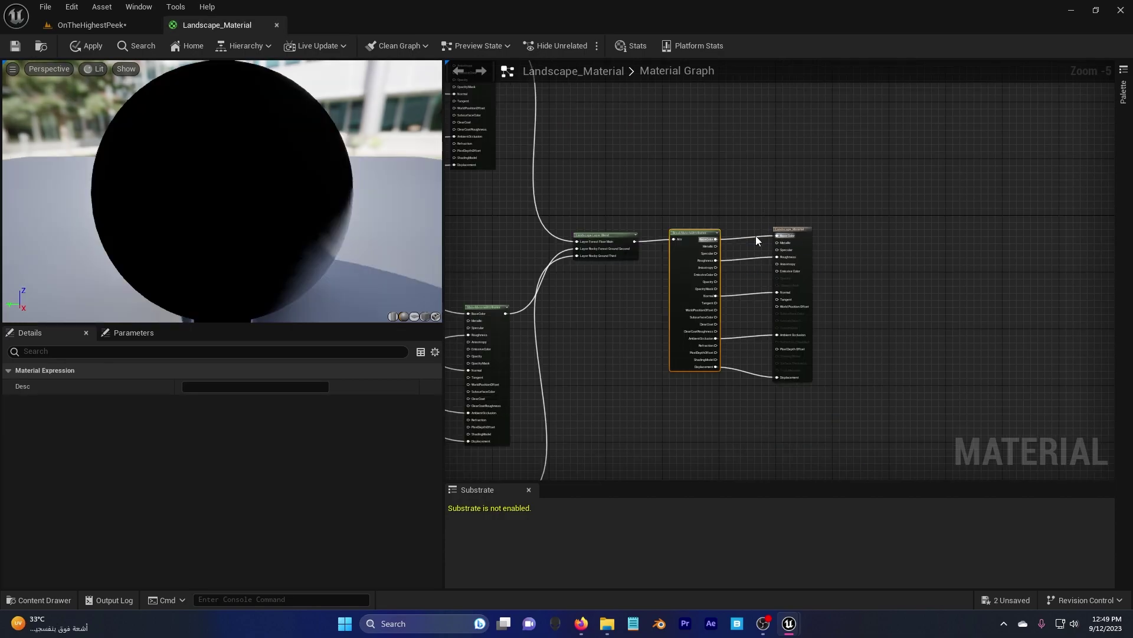
Apply and save the landscape material, and return to the OnTheHighestPeek level
click(89, 46)
key(ctrl+s)
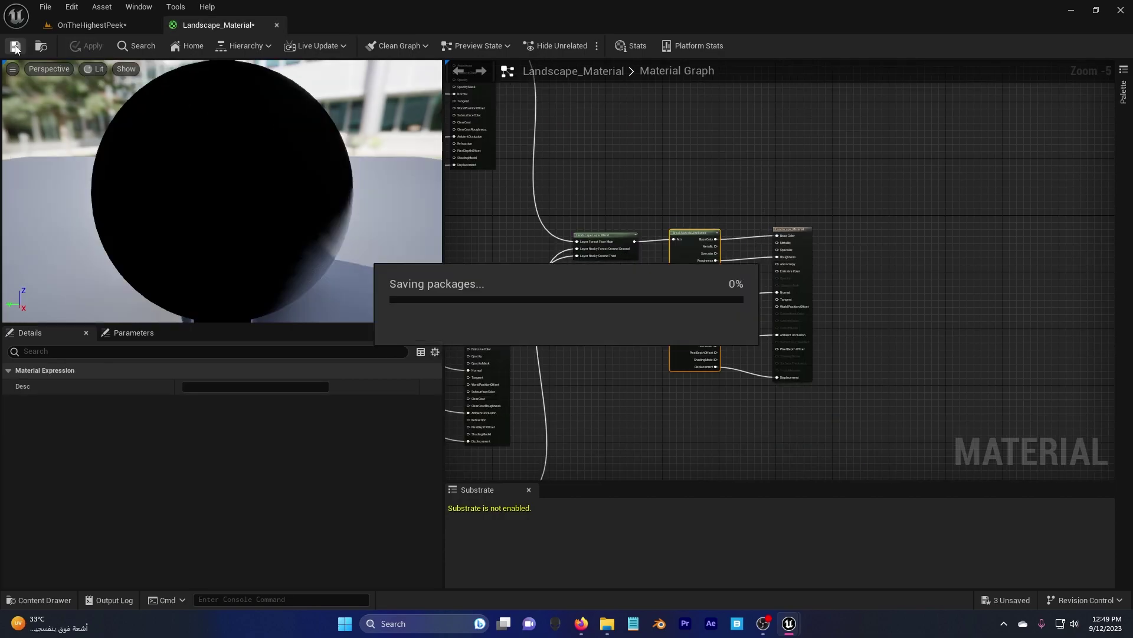
click(91, 24)
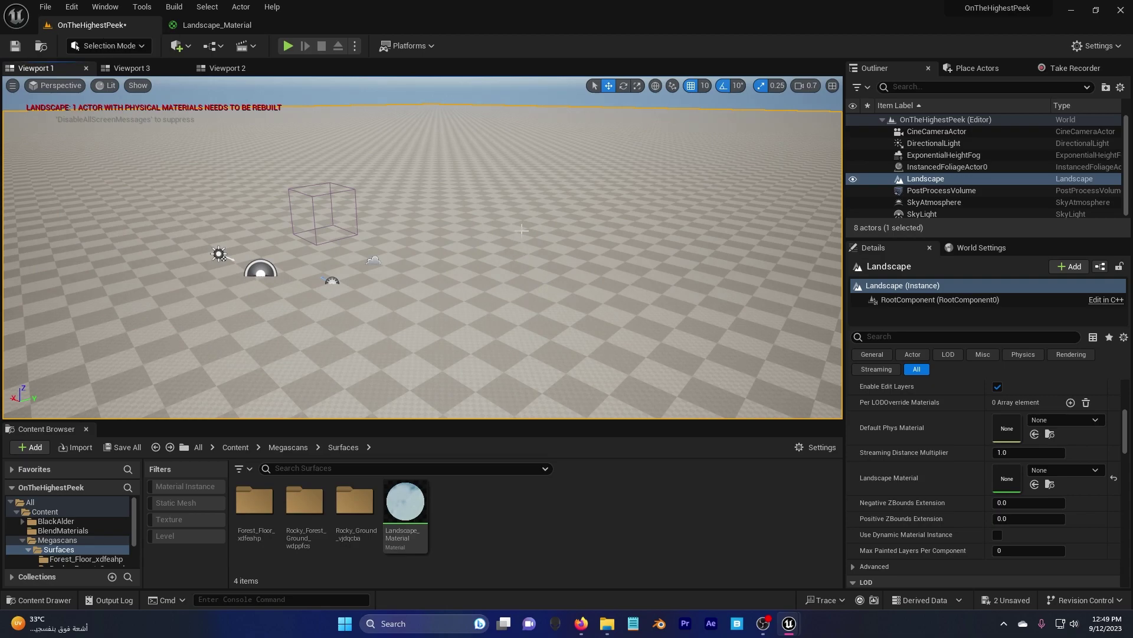
Create a material instance of Landscape_Material and assign it as the Landscape actor's landscape material
right_click(405, 501)
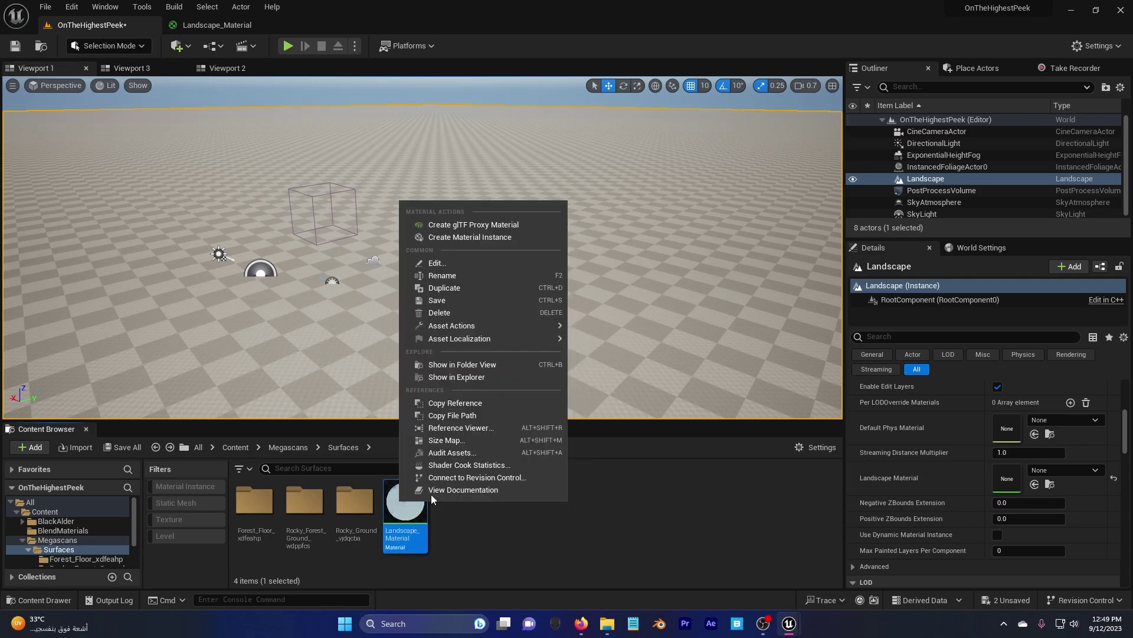
key(Return)
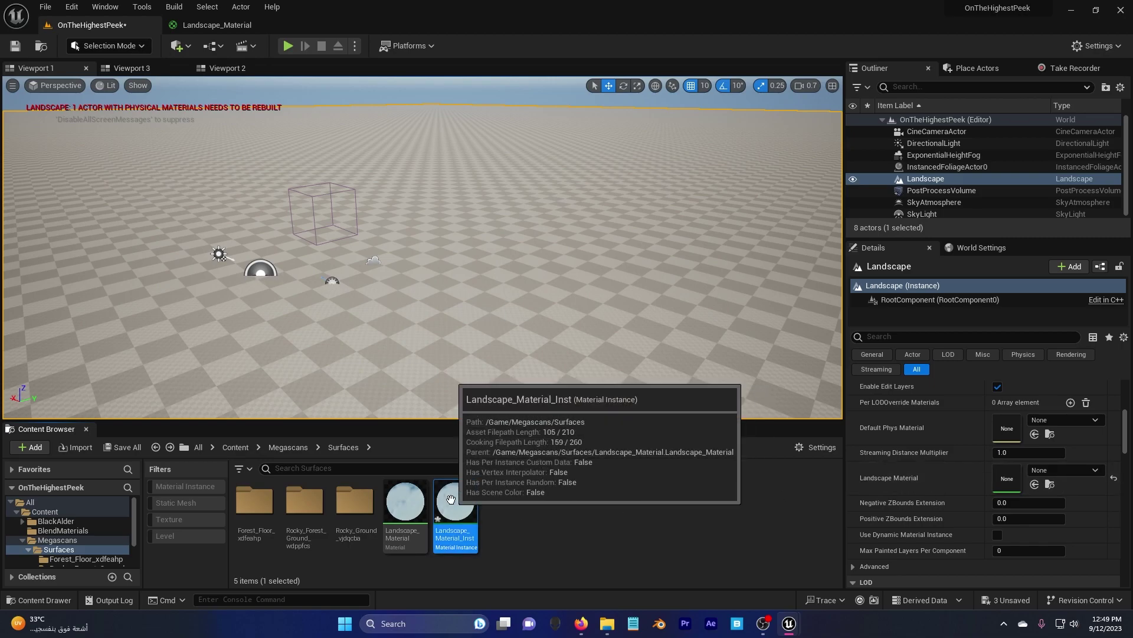
drag(452, 501, 1001, 478)
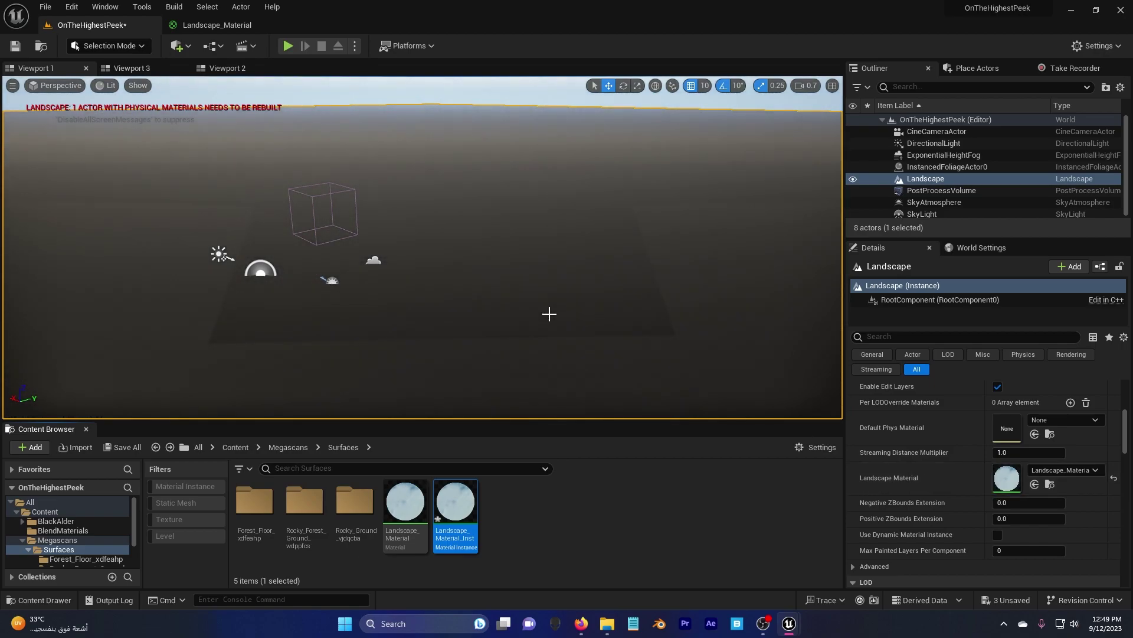
right_drag(549, 314, 539, 338)
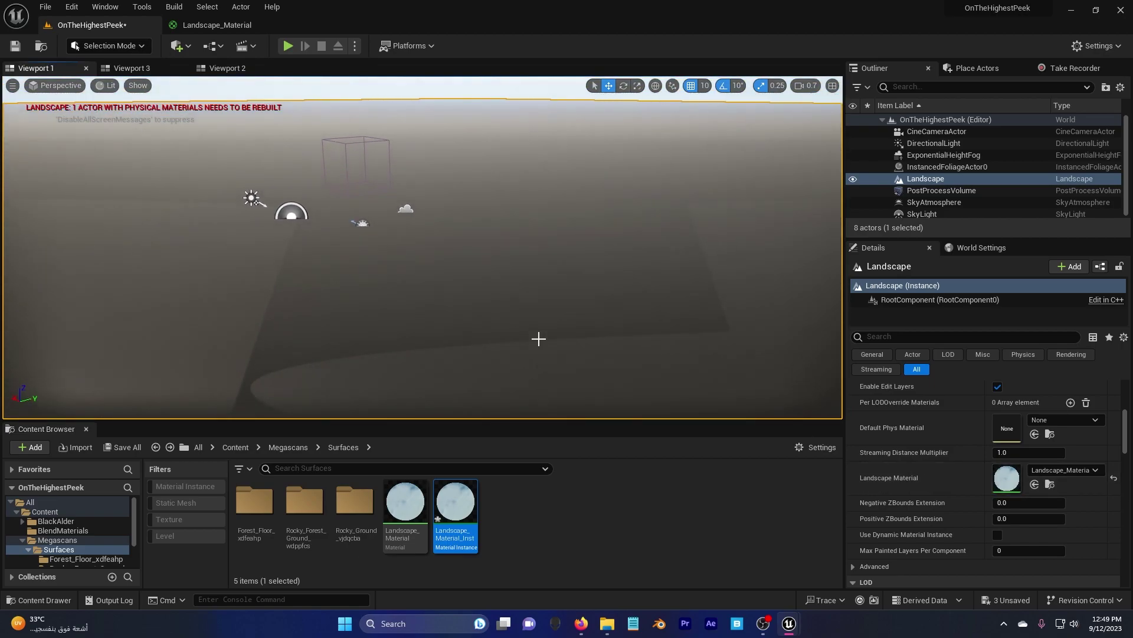
Switch the level editor to Landscape Mode and open its Paint tools
click(124, 47)
click(125, 76)
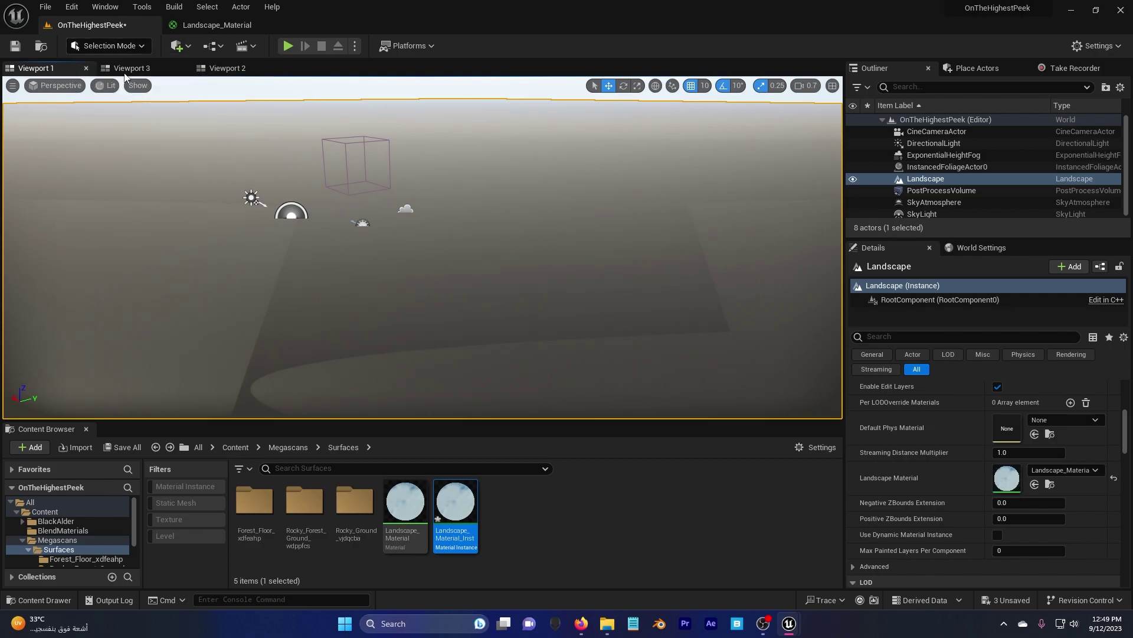
click(155, 74)
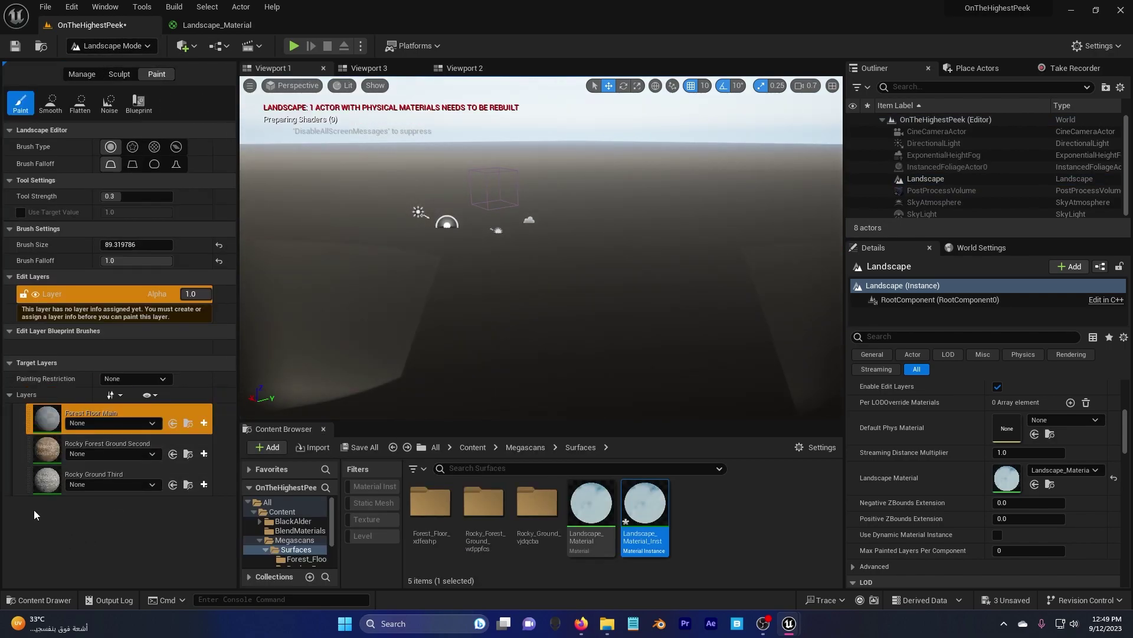
Create a weight-blended layer info object for the Forest Floor Main layer in the OnTheHighestPeek_sharedassets folder
click(47, 431)
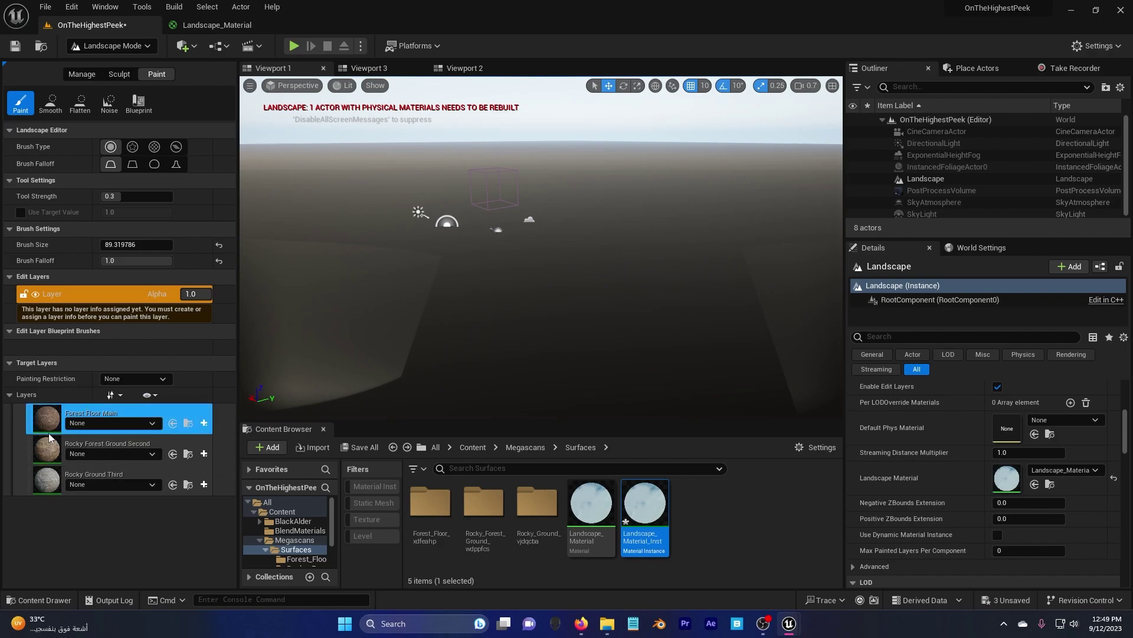
click(204, 423)
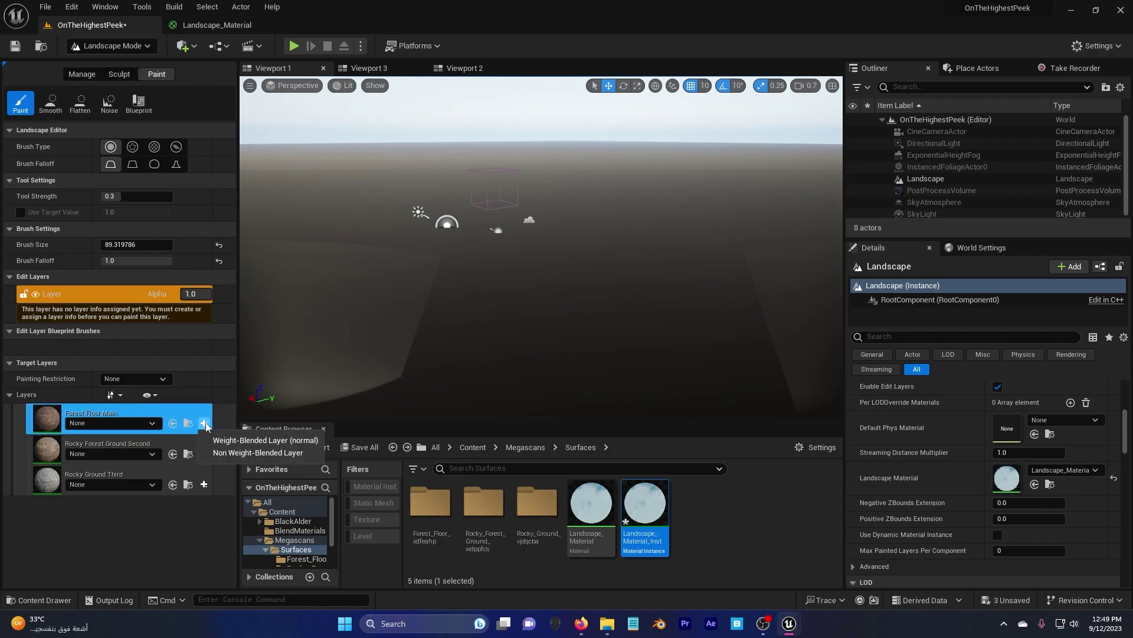
click(266, 442)
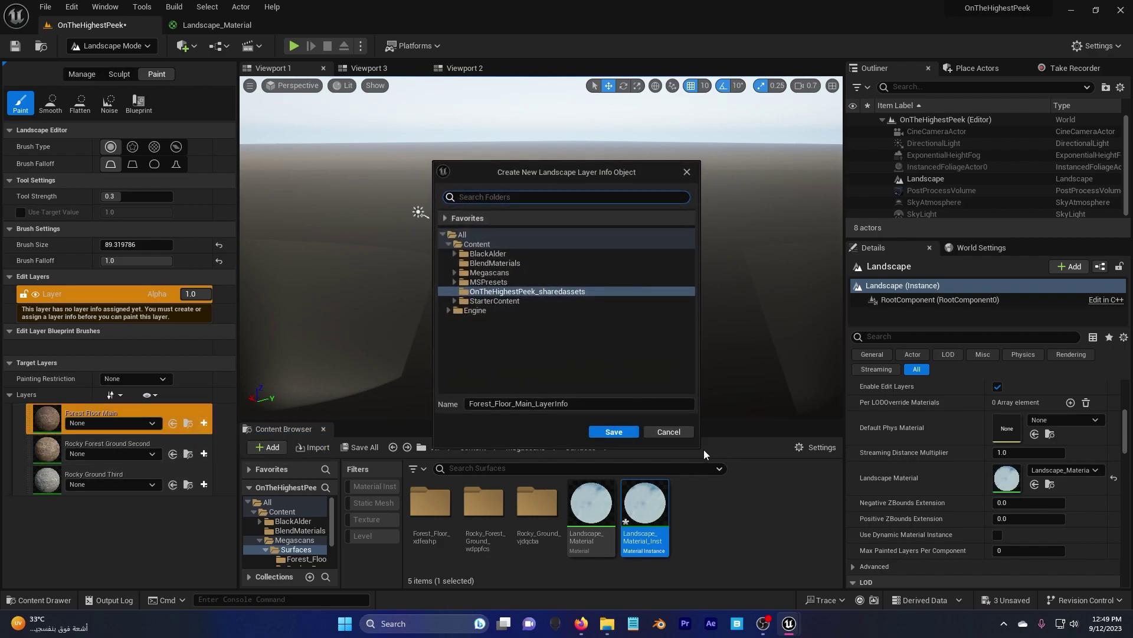
click(612, 431)
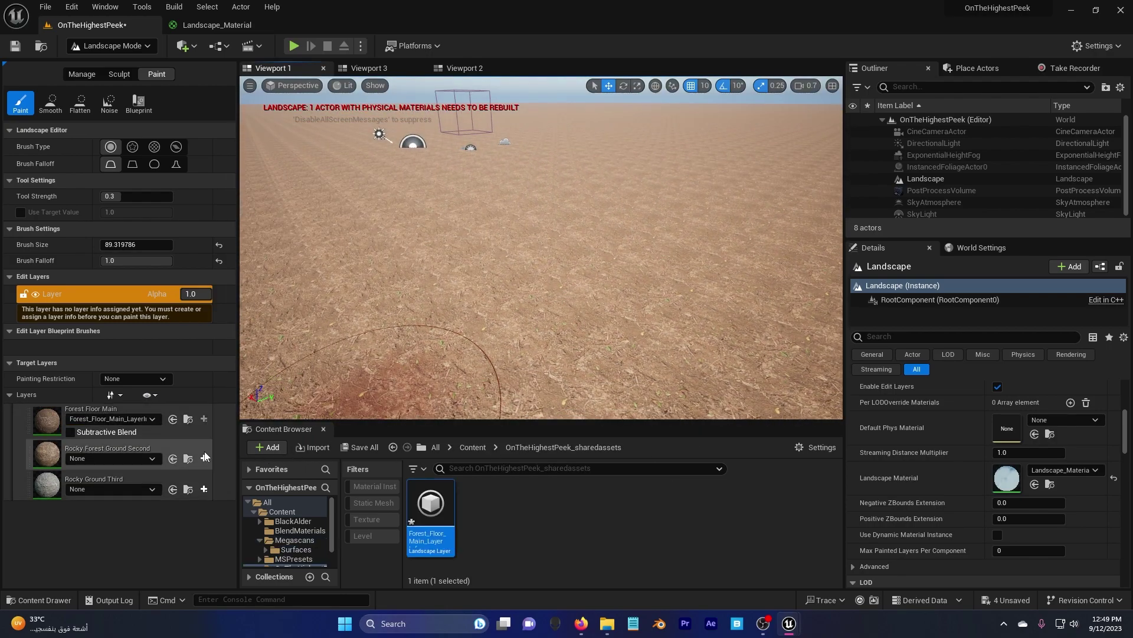
Create weight-blended layer info objects for the Rocky Forest Ground Second and Rocky Ground Third layers in the same folder
click(204, 458)
click(263, 476)
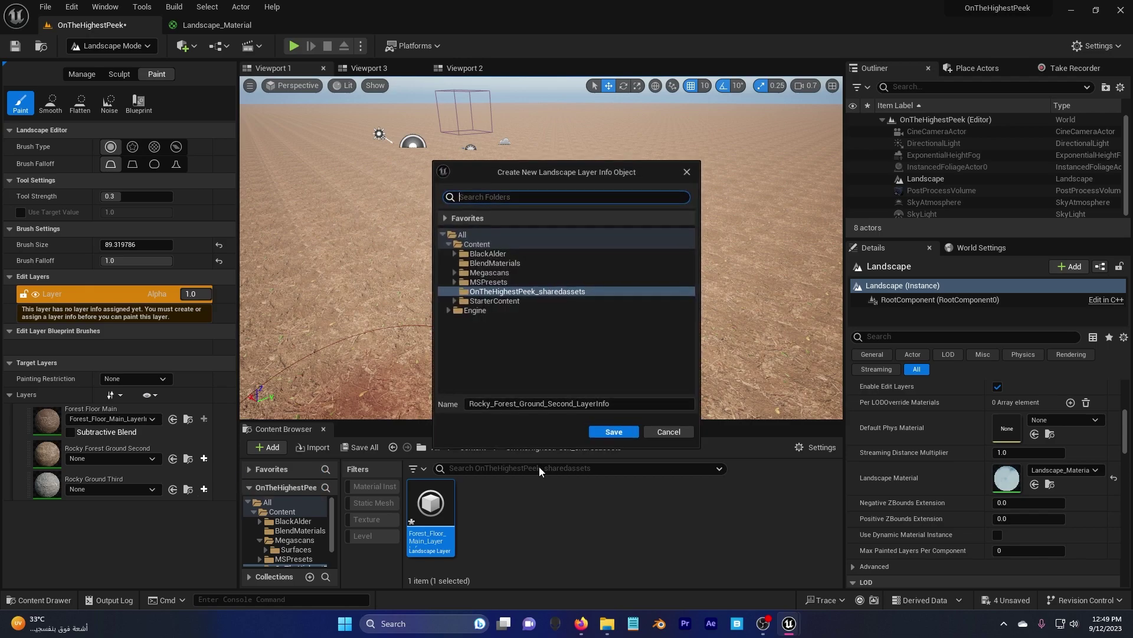
click(613, 434)
click(204, 494)
click(269, 506)
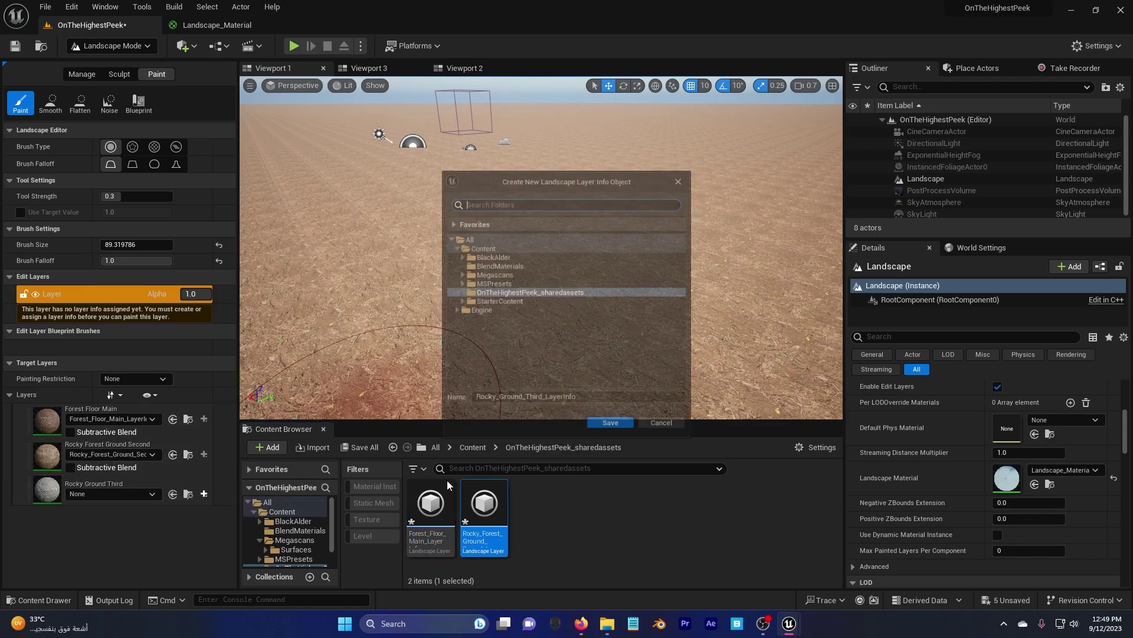
click(610, 422)
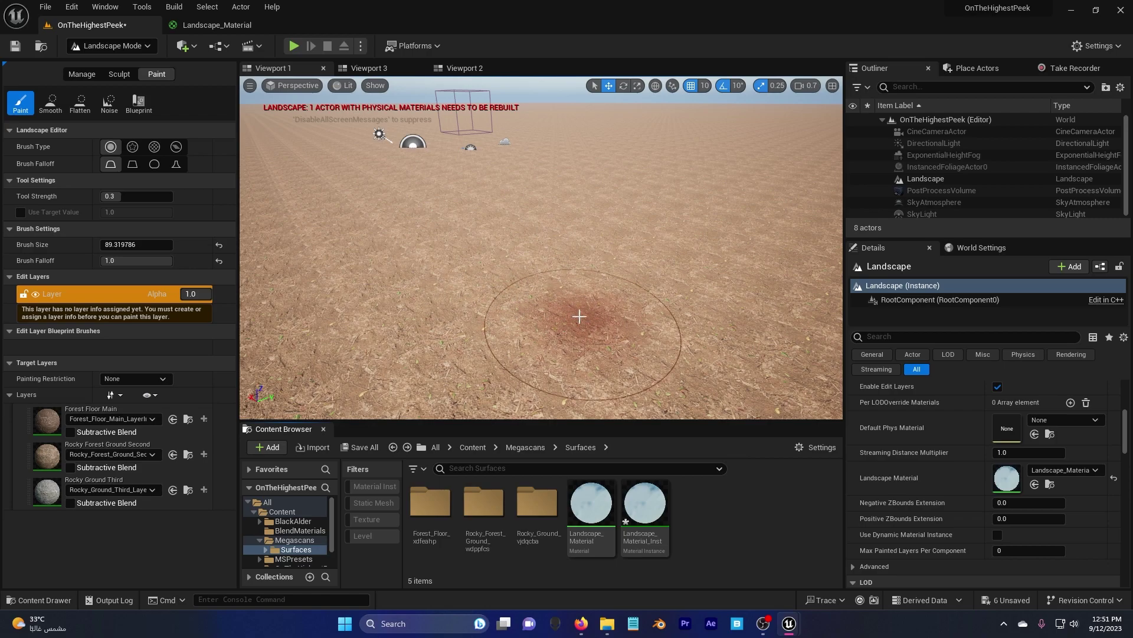
Open Landscape_Material, set its Nanite displacement magnitude to 0.05 and apply the change
double_click(591, 504)
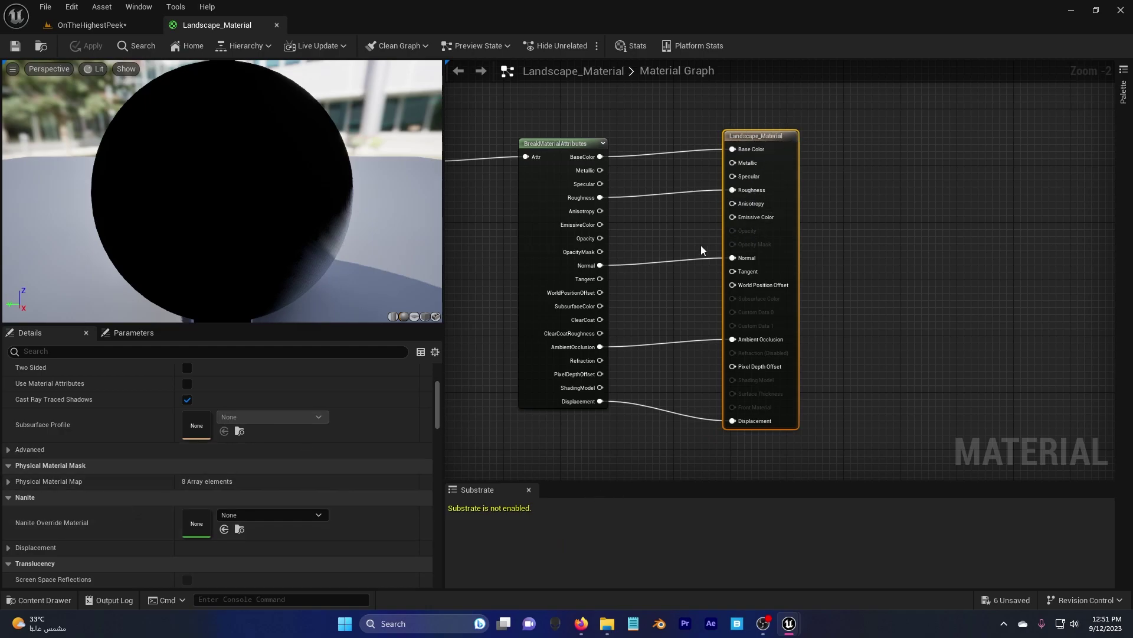
click(9, 548)
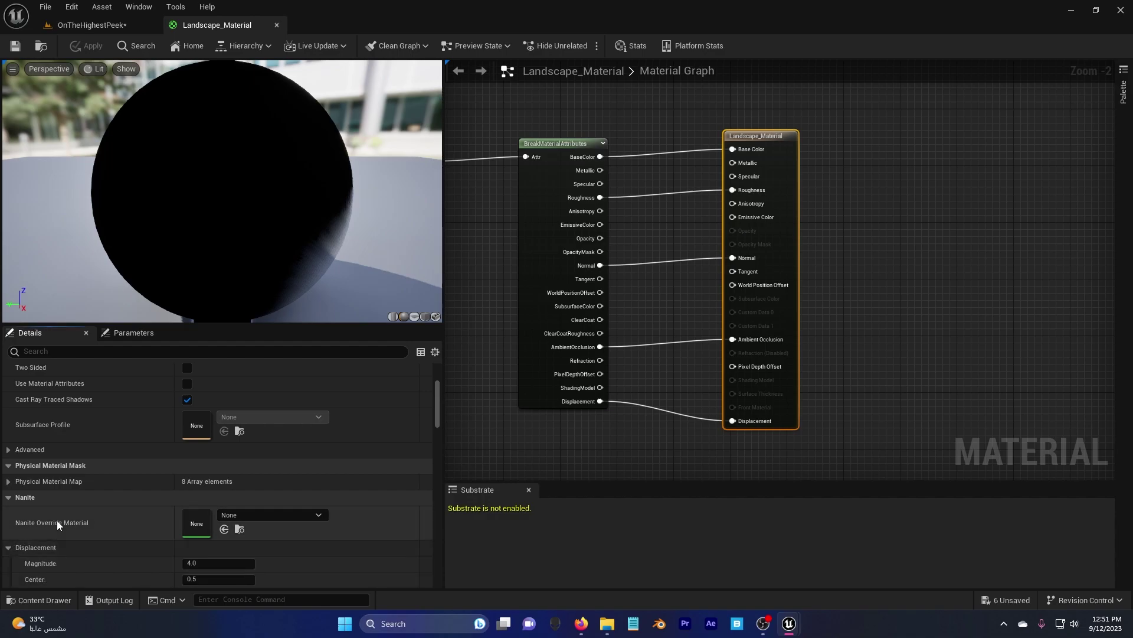
scroll(91, 530, down, 1)
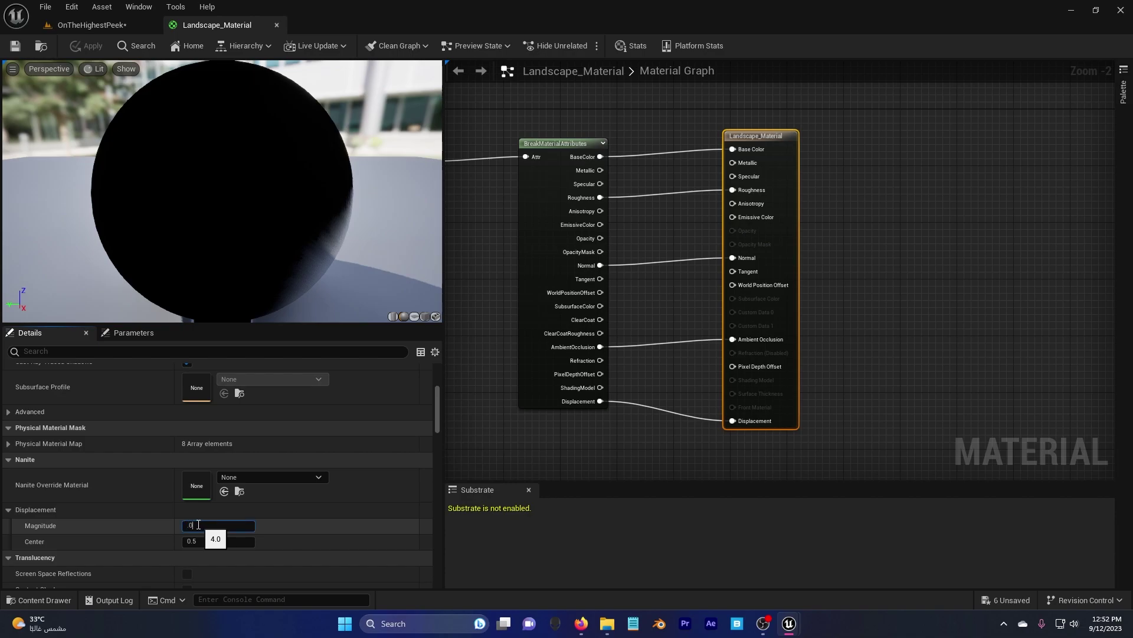
click(180, 528)
text(.05)
key(Return)
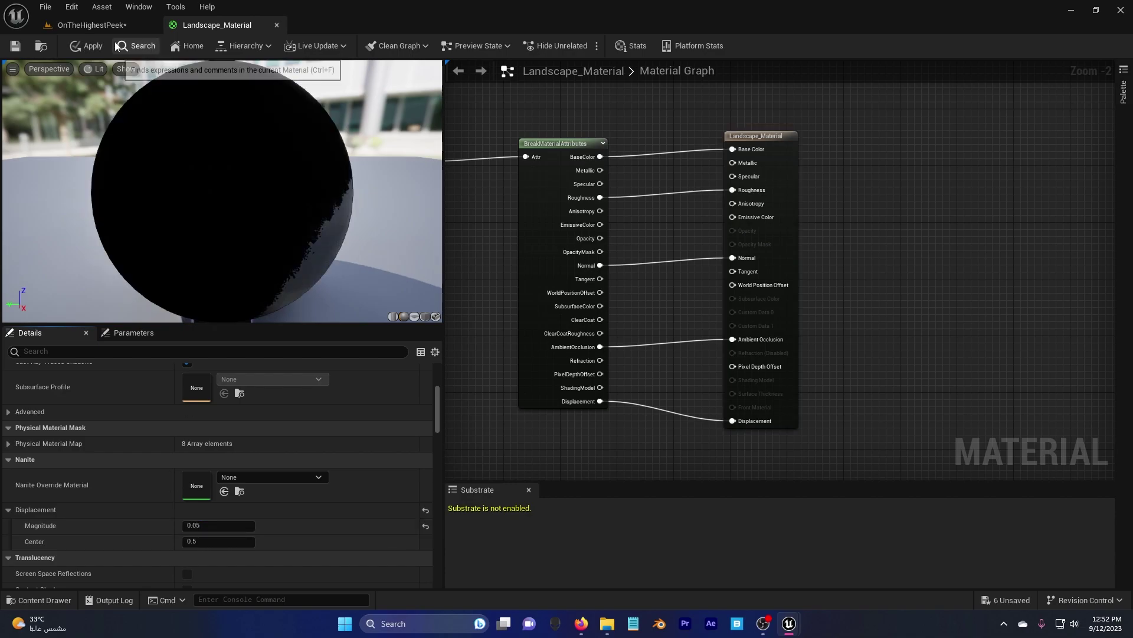
click(75, 42)
Return to the OnTheHighestPeek level in Selection Mode, enable Nanite on the Landscape actor and build its Nanite data
click(89, 26)
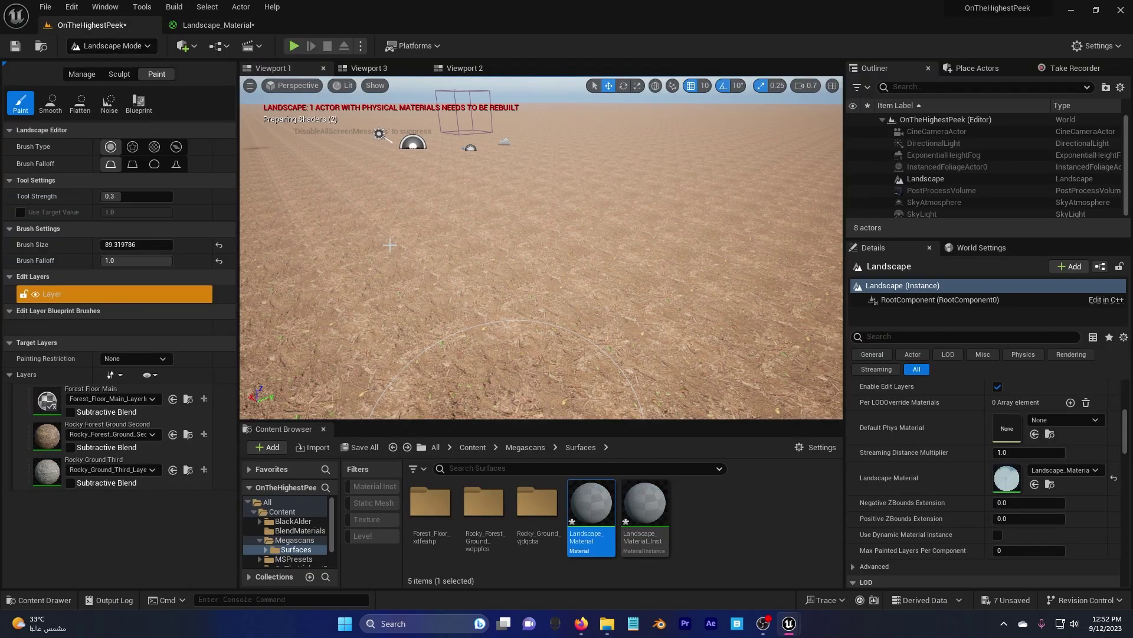
click(114, 47)
click(118, 62)
right_drag(415, 246, 412, 186)
click(452, 218)
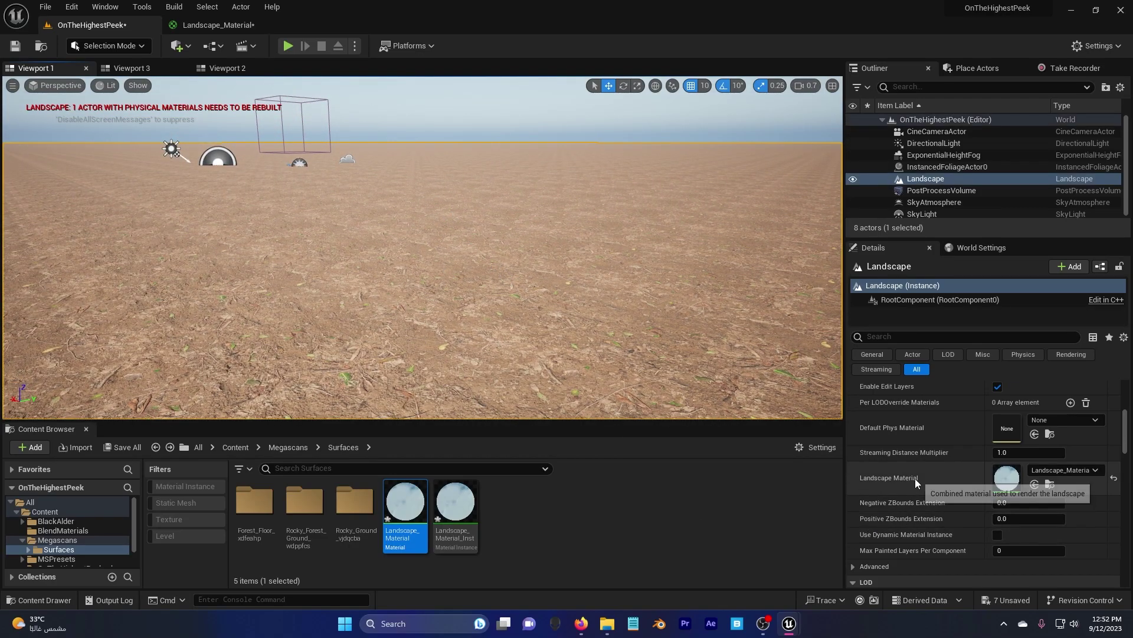
scroll(912, 477, down, 3)
scroll(902, 475, down, 2)
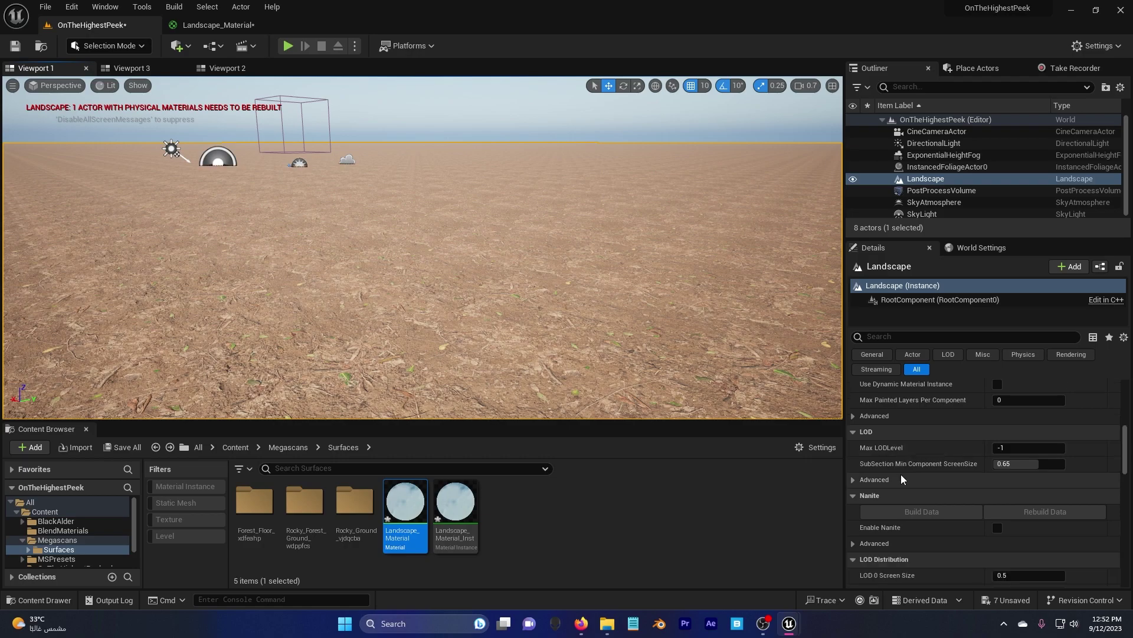
click(997, 527)
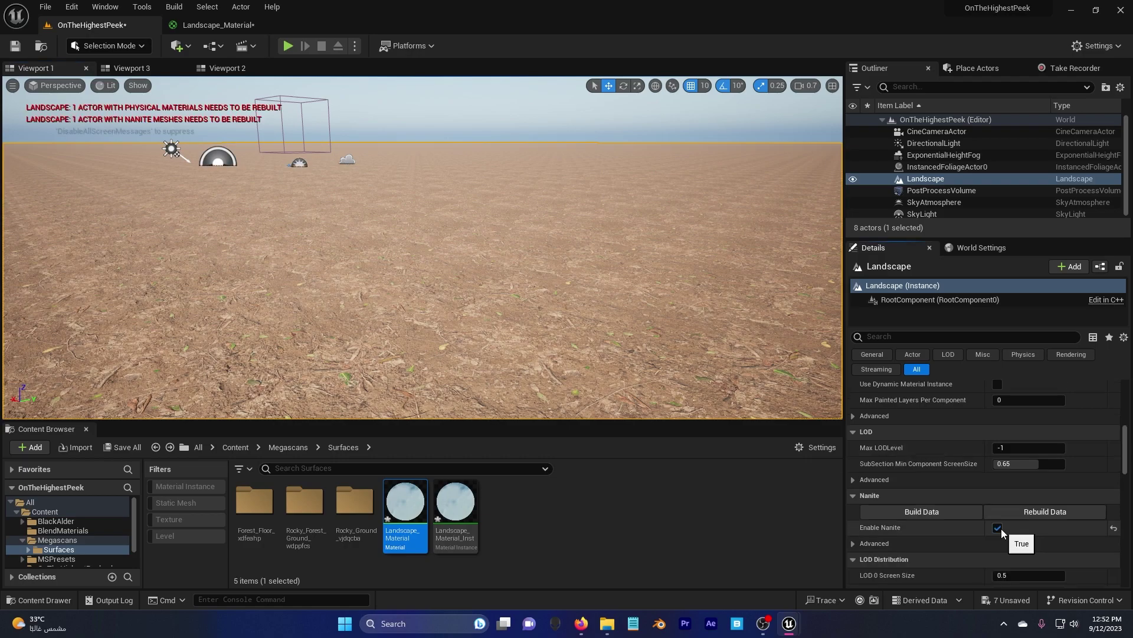
click(955, 514)
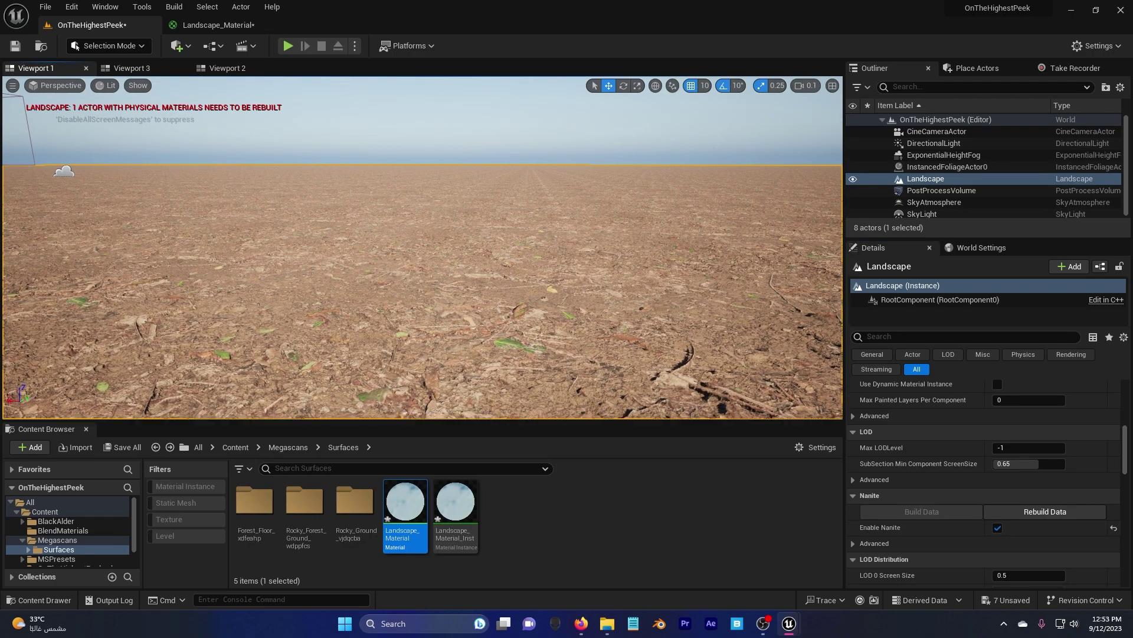
Examine the landscape's surface relief up close and from farther away with Nanite enabled
key(q)
right_drag(422, 248, 623, 260)
scroll(423, 231, up, 1)
key(e)
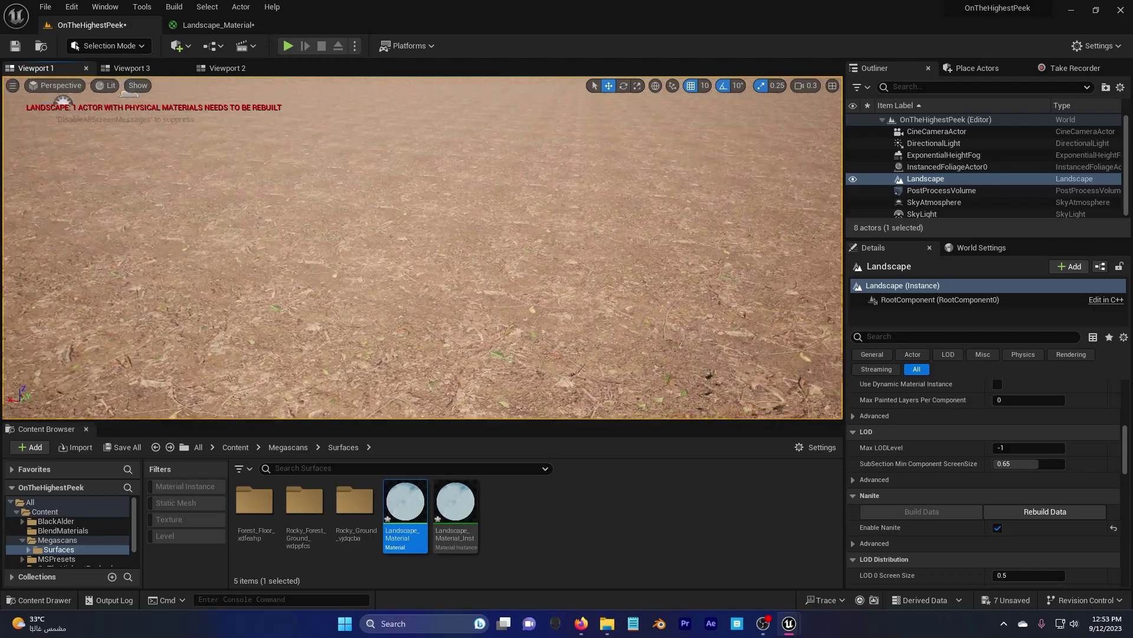
key(e)
scroll(328, 264, up, 1)
right_drag(328, 263, 422, 267)
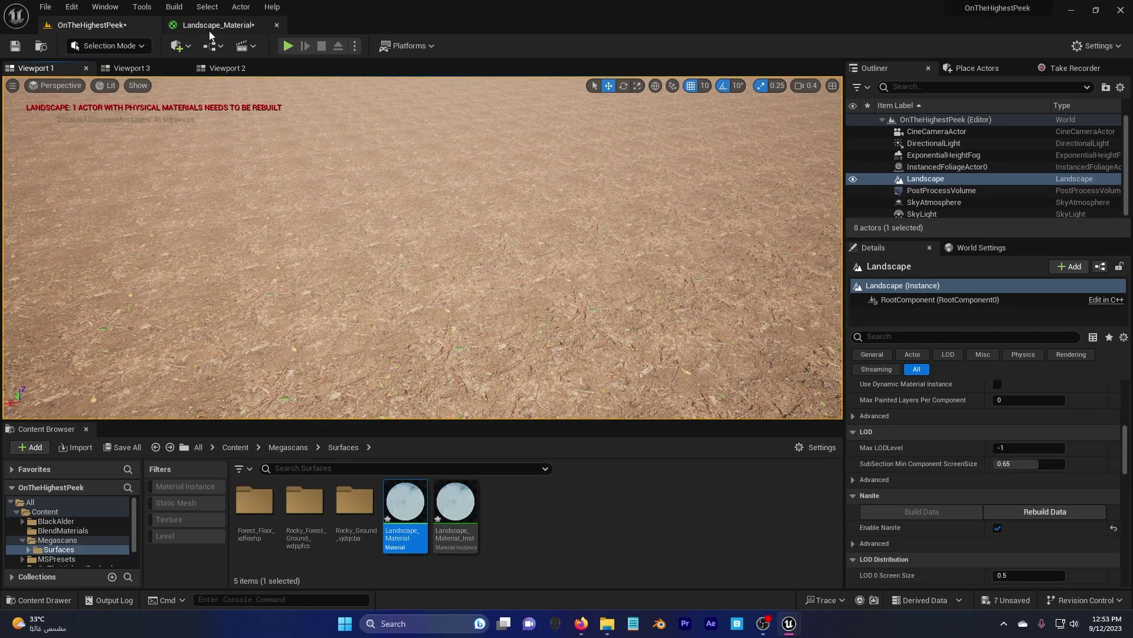
Switch to Landscape Mode's Paint tools with the Rocky Forest Ground Second layer, brush size about 134 and tool strength 1.0
click(115, 47)
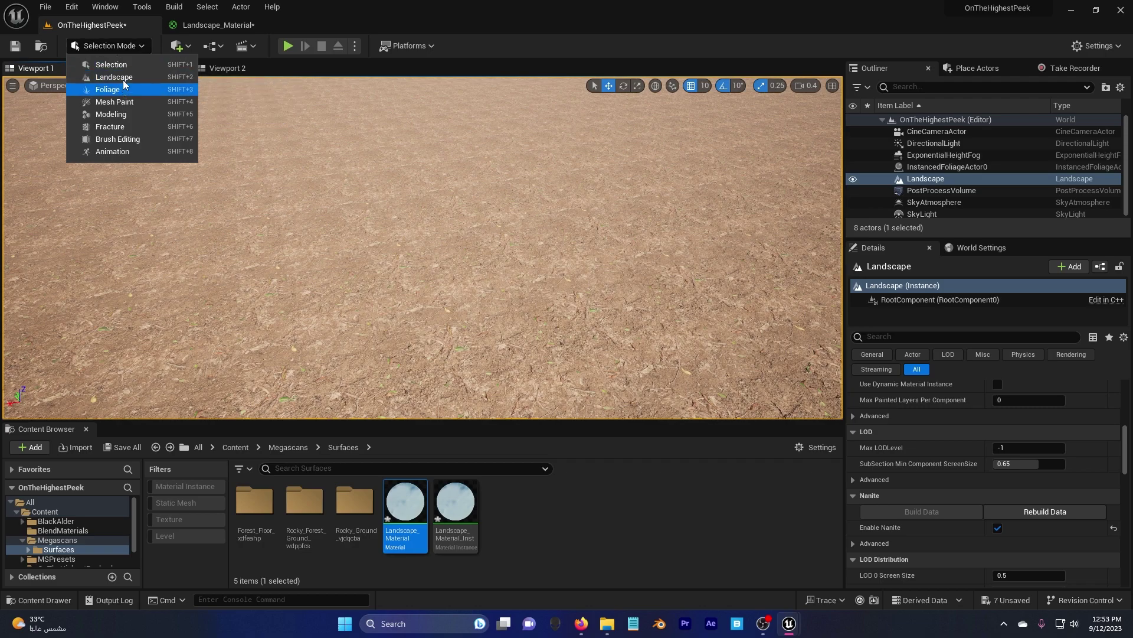
click(118, 76)
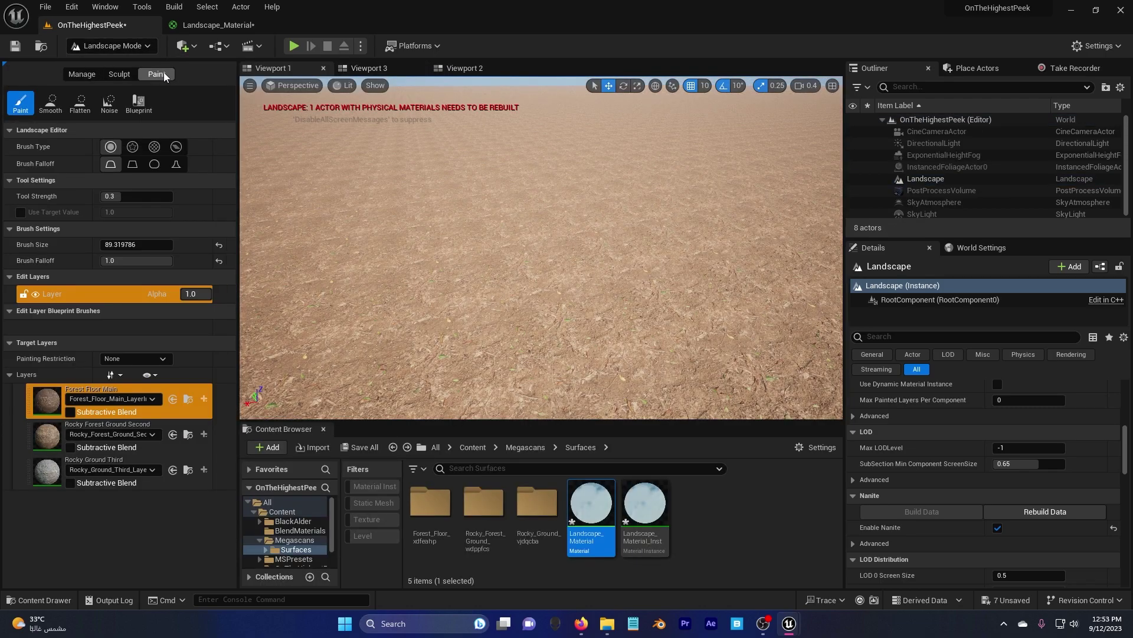
click(49, 431)
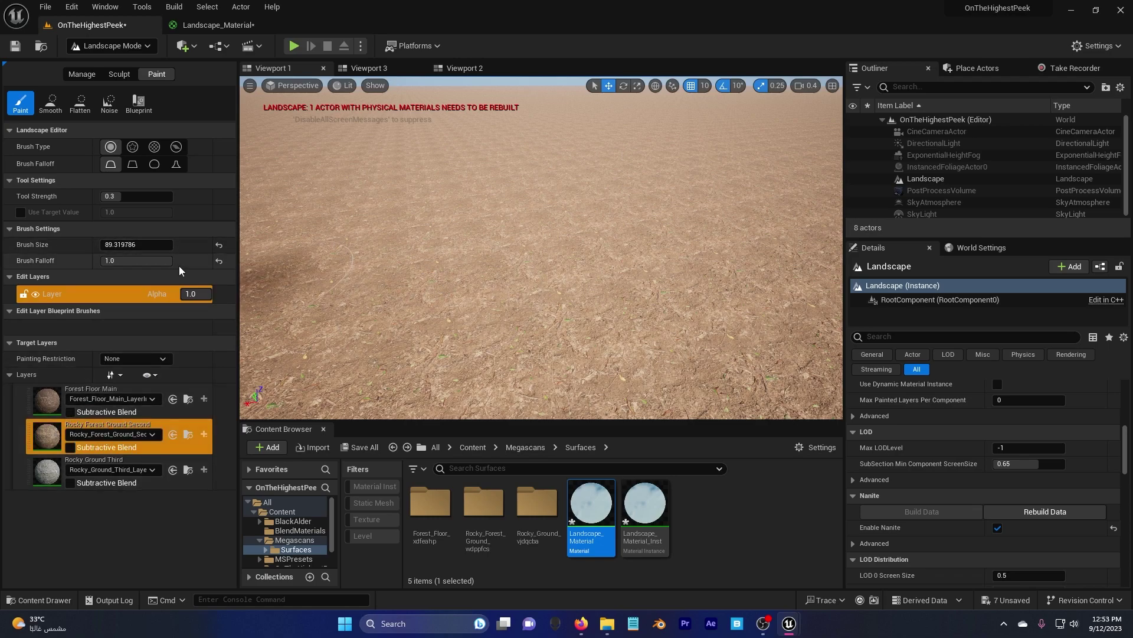
drag(136, 244, 155, 244)
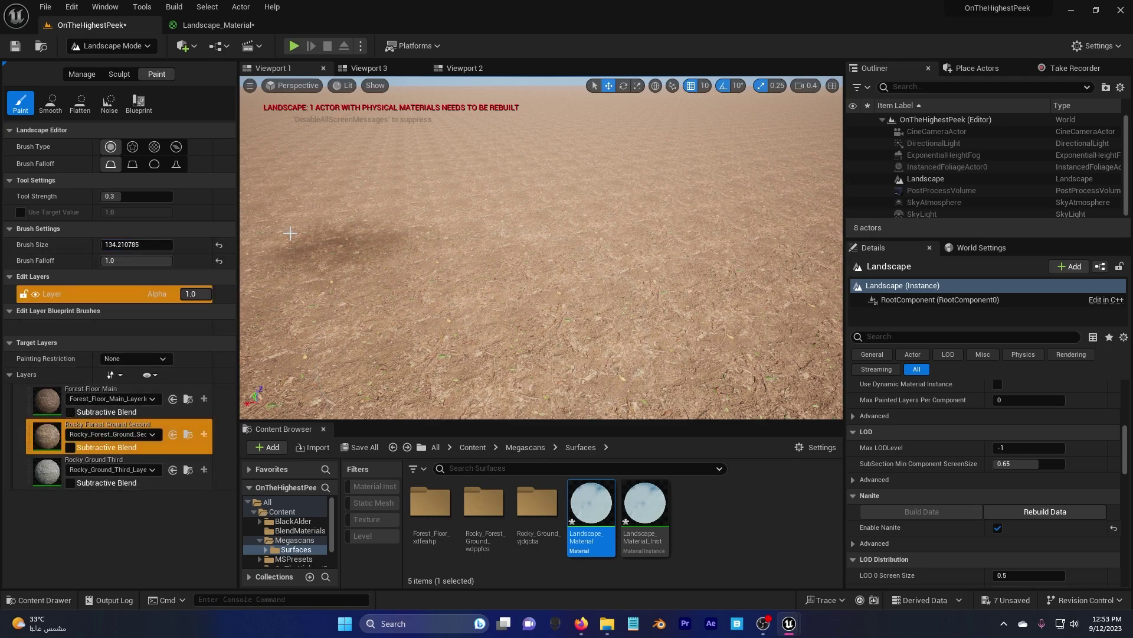
drag(144, 196, 178, 196)
Paint a patch of the Rocky Ground Third layer onto the landscape
right_drag(336, 239, 348, 332)
key(w)
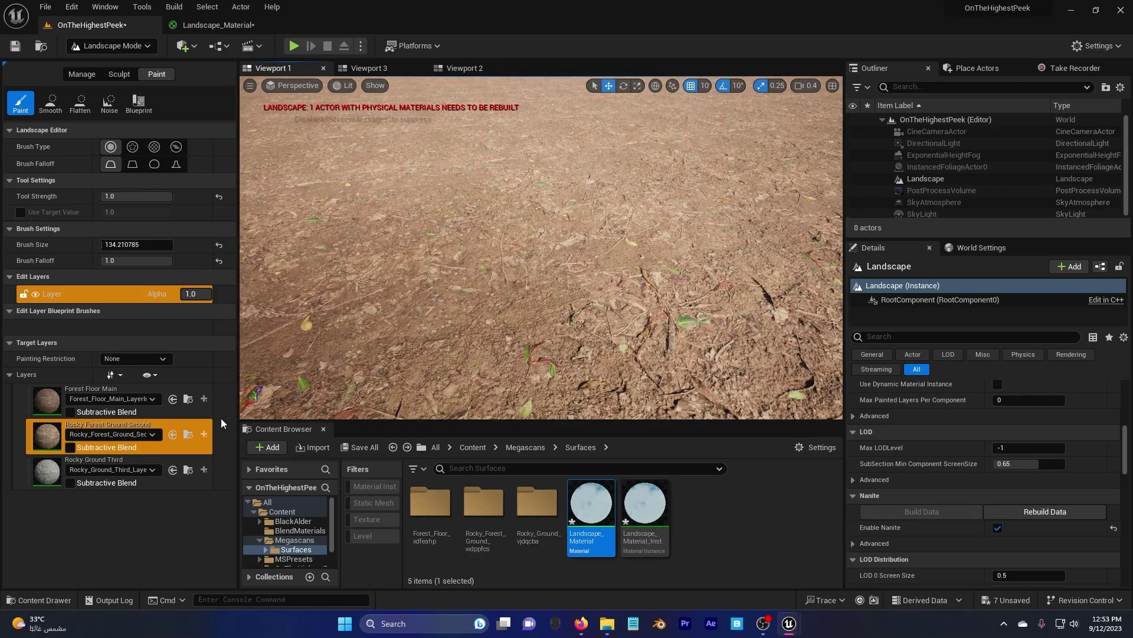
click(47, 472)
click(525, 199)
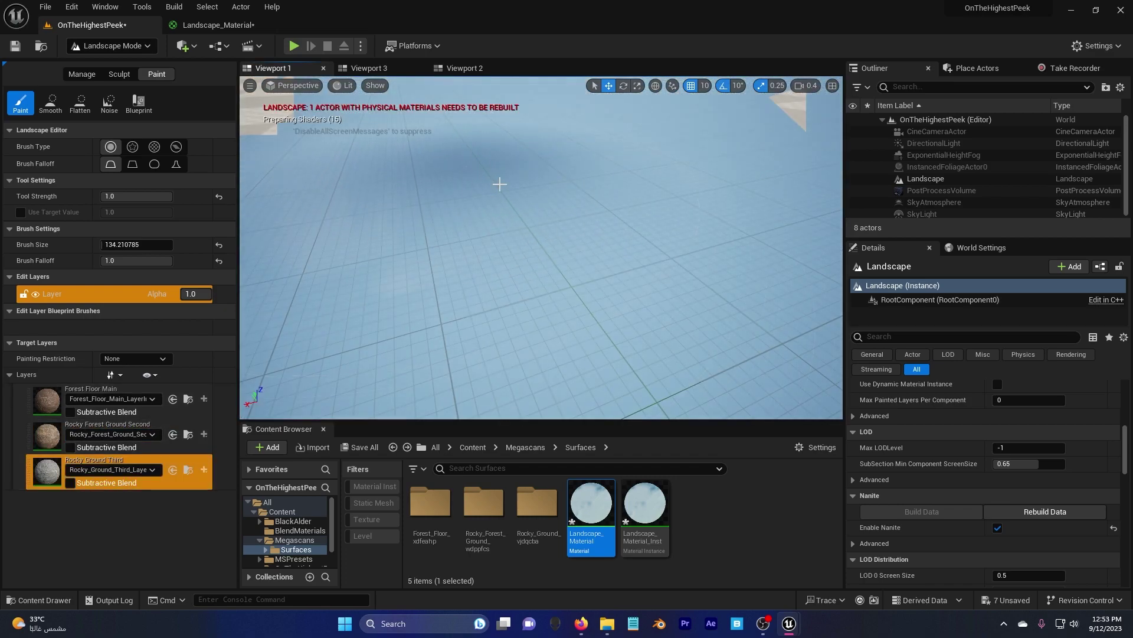
Inspect the displaced stones in the painted Rocky Ground Third patch and its transition to the surrounding forest floor
right_drag(540, 247, 656, 189)
scroll(541, 248, down, 3)
key(w)
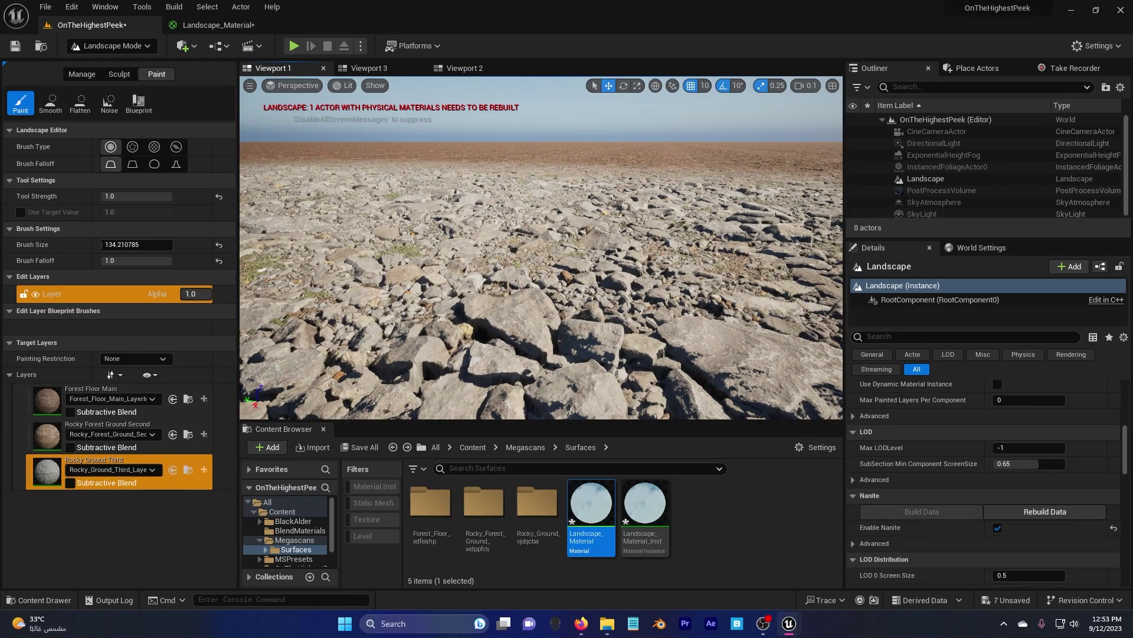
right_drag(540, 247, 496, 256)
key(q)
key(q)
scroll(541, 247, up, 3)
key(e)
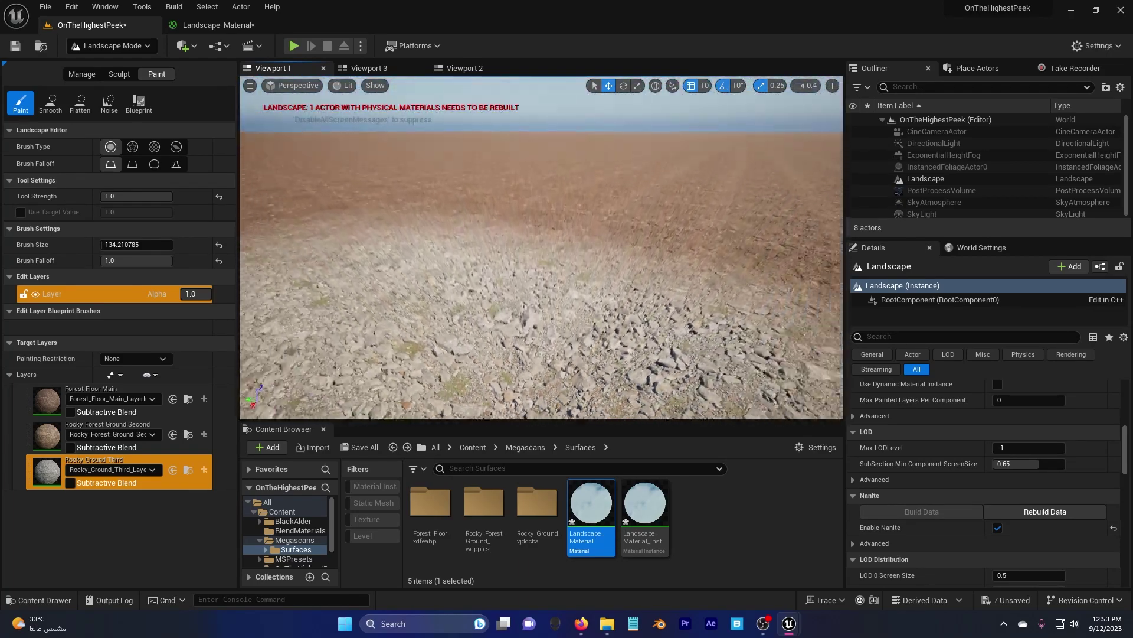
right_drag(541, 209, 541, 233)
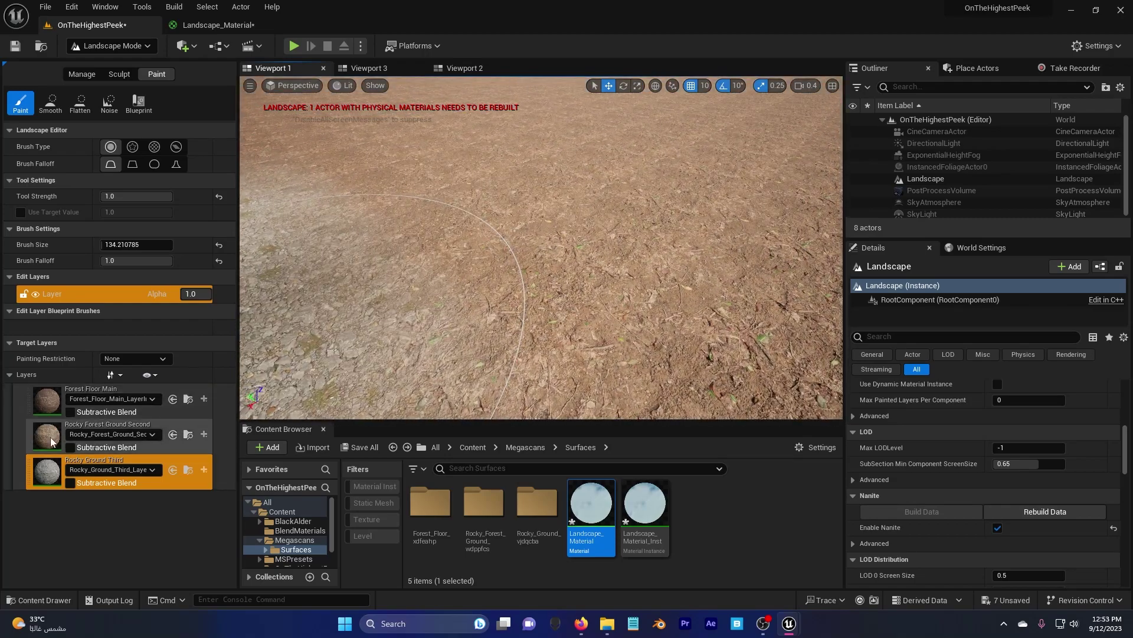
Paint the Rocky Forest Ground Second layer onto the landscape and check the patch up close
click(48, 437)
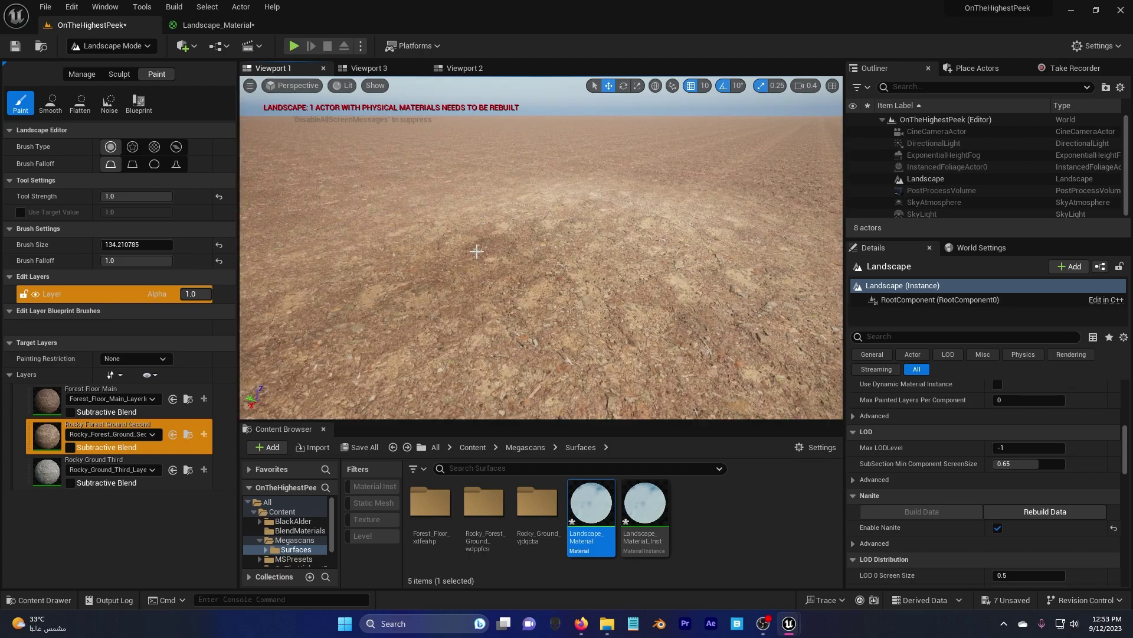
right_drag(476, 250, 423, 228)
key(w)
scroll(475, 221, down, 1)
key(w)
scroll(476, 245, down, 2)
key(q)
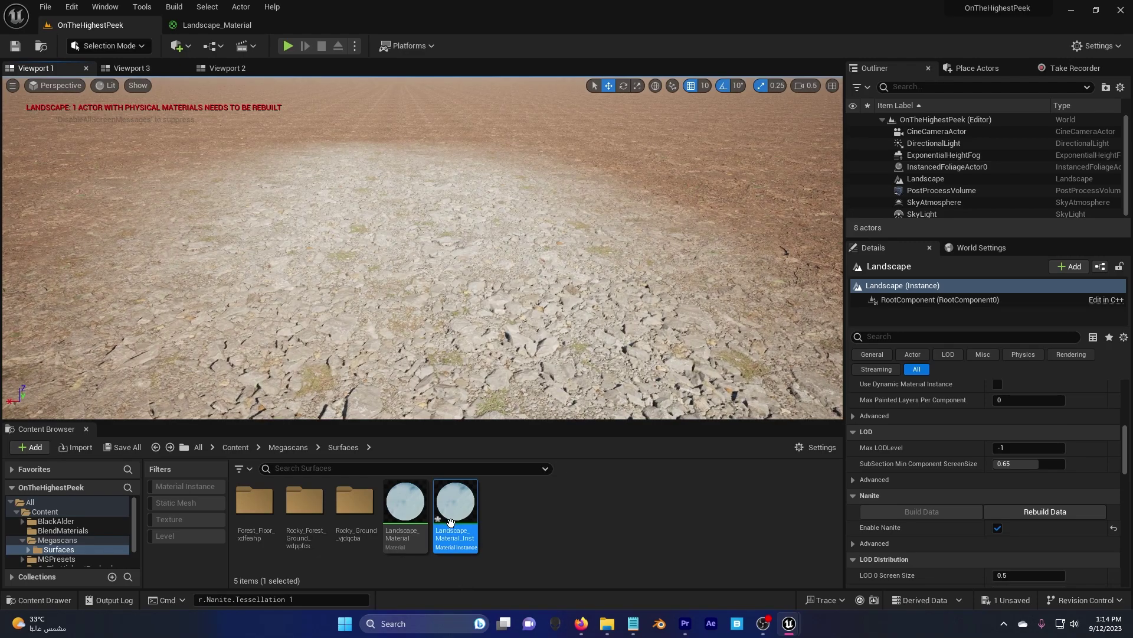
Open Landscape_Material_Inst, override the Rocky Ground Third parameter with 0.6 and check the tiling on the landscape
double_click(450, 519)
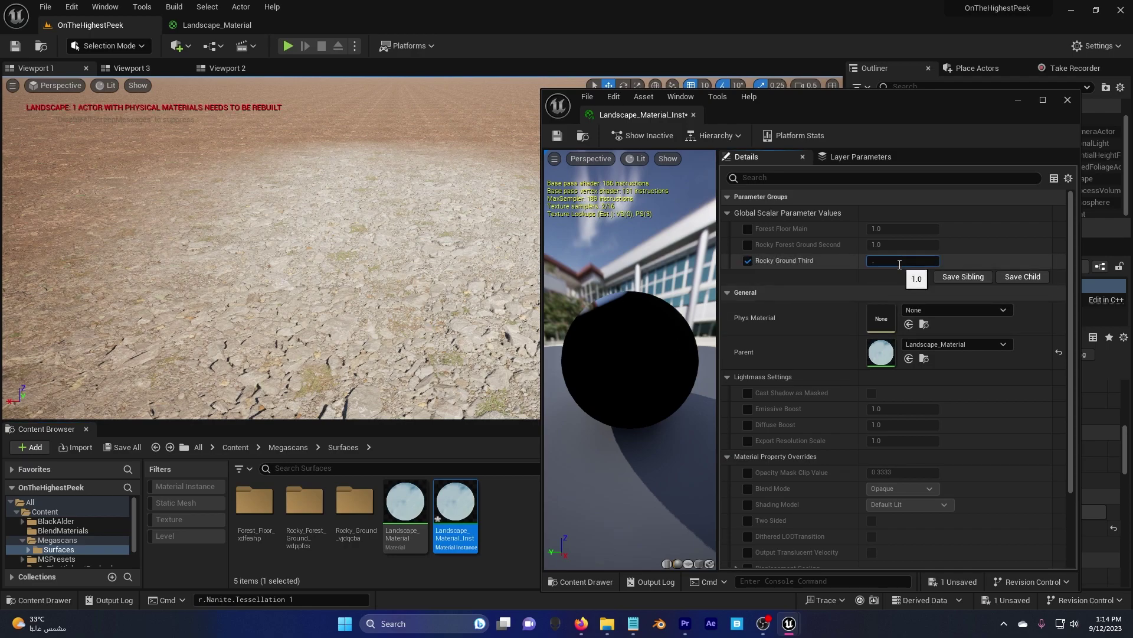
text(6)
key(Return)
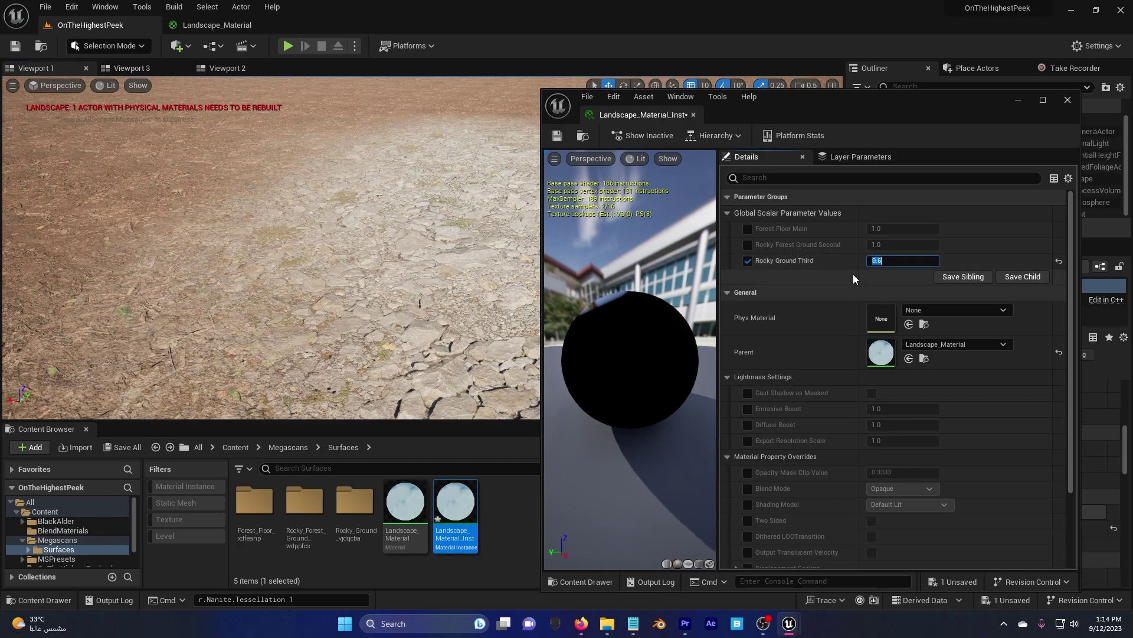
right_drag(354, 266, 413, 266)
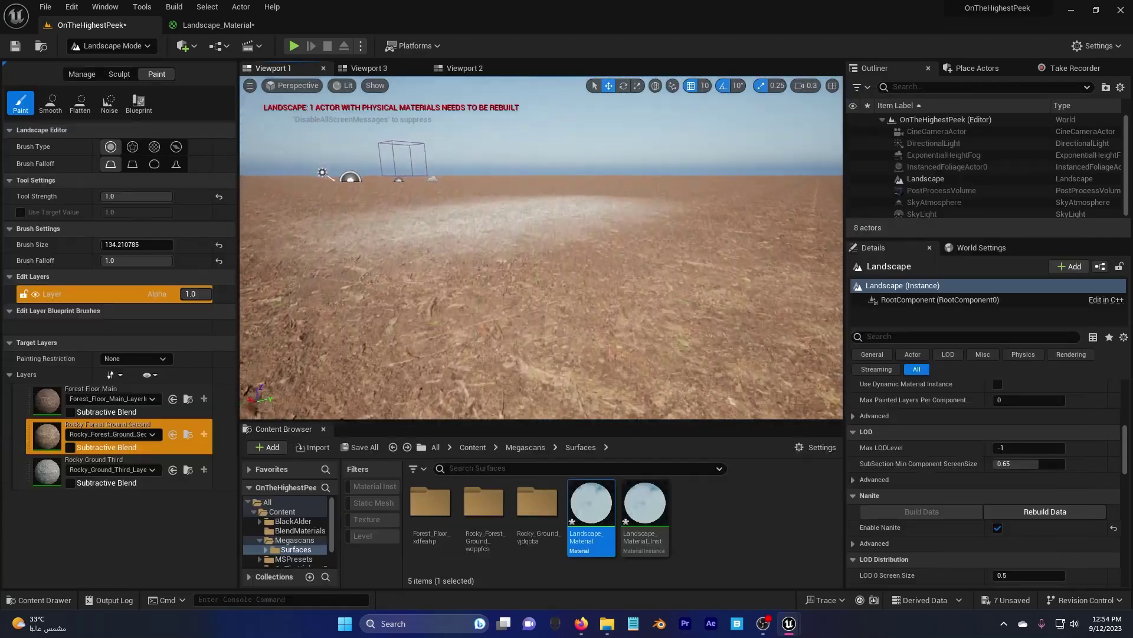
Open Landscape_Material and review the three texture chains feeding the MakeMaterialAttributes nodes
mouse_move(541, 248)
right_down()
mouse_move(541, 301)
mouse_move(541, 266)
right_up()
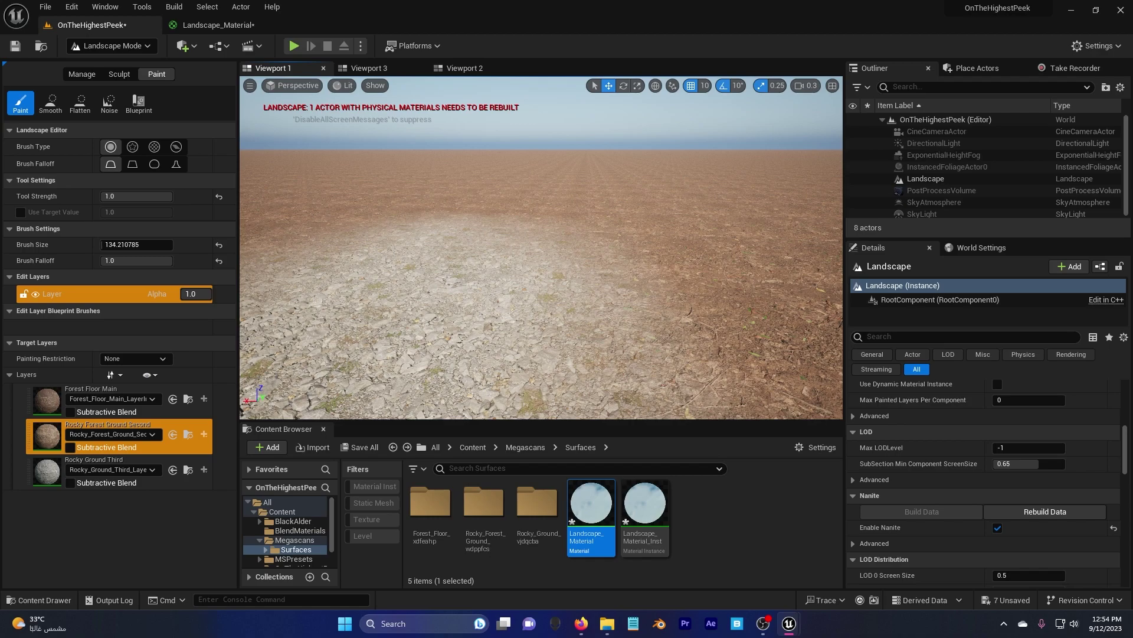
click(771, 529)
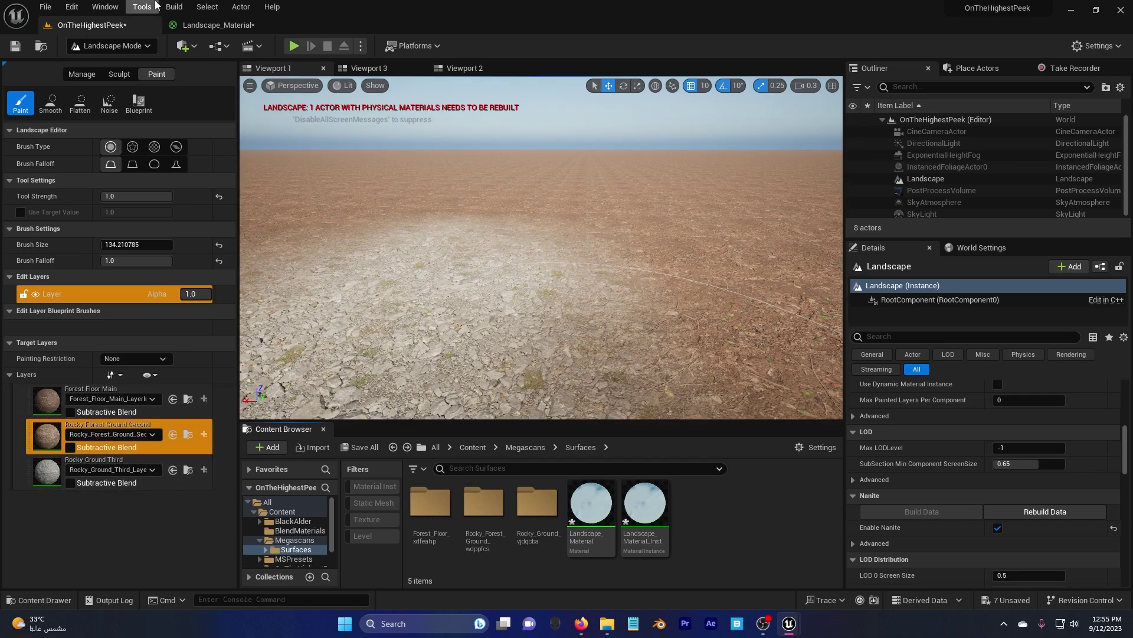
double_click(586, 508)
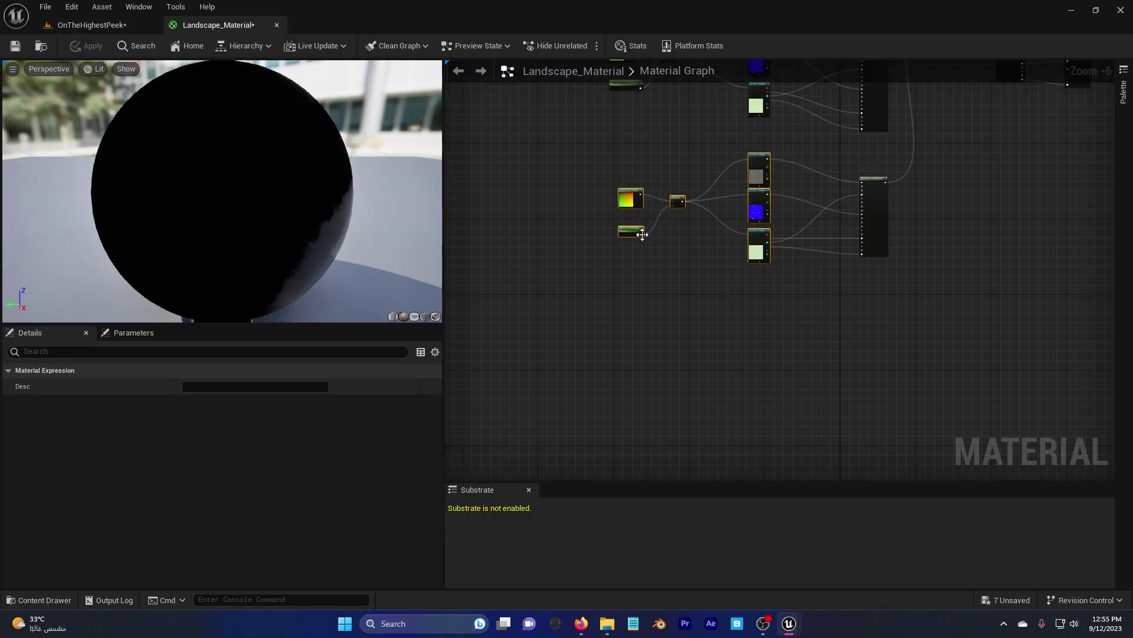
right_drag(642, 234, 533, 357)
scroll(529, 250, down, 1)
right_drag(511, 135, 511, 243)
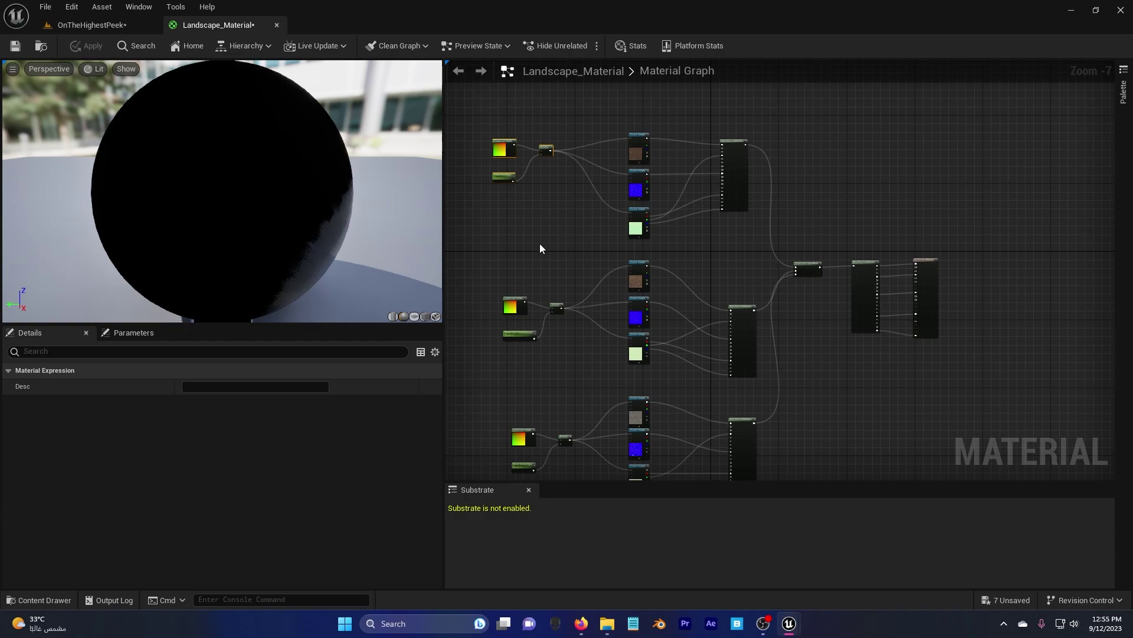
right_drag(540, 244, 531, 102)
right_drag(638, 397, 617, 324)
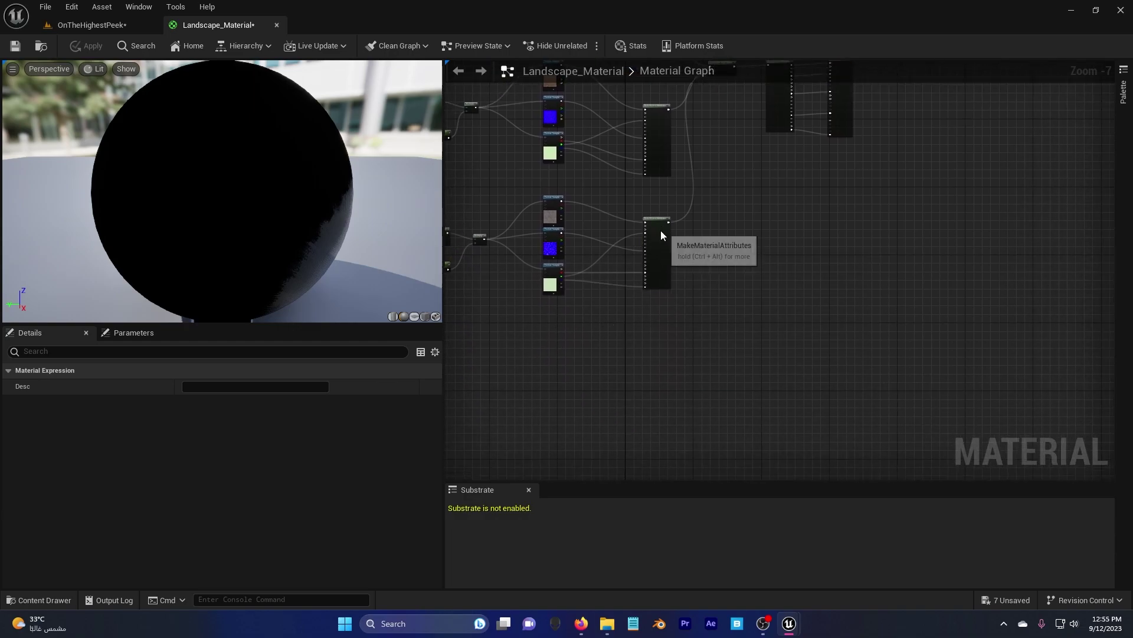
scroll(677, 226, up, 5)
scroll(678, 283, down, 6)
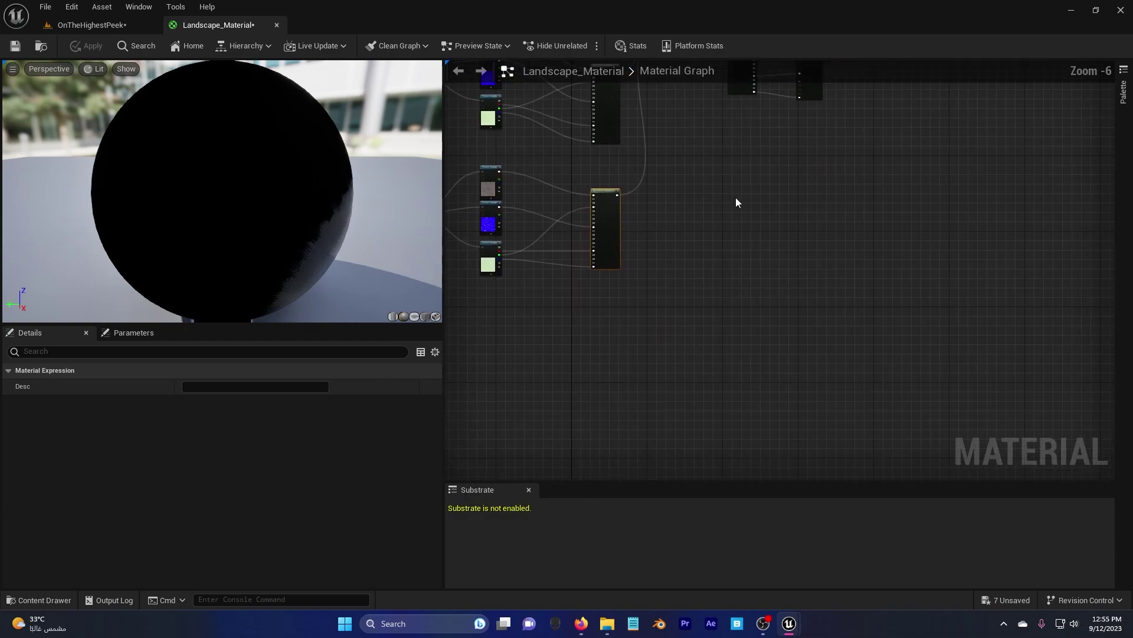
Inspect the Landscape Layer Blend node's layer inputs and settings, and return to the OnTheHighestPeek level
click(624, 221)
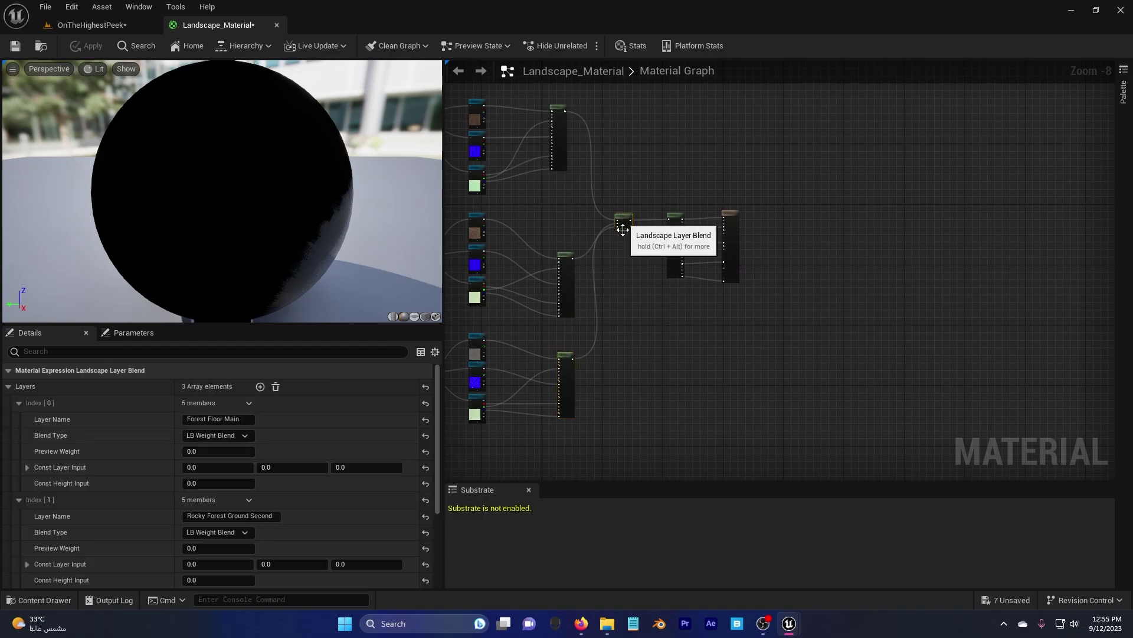
scroll(625, 216, up, 7)
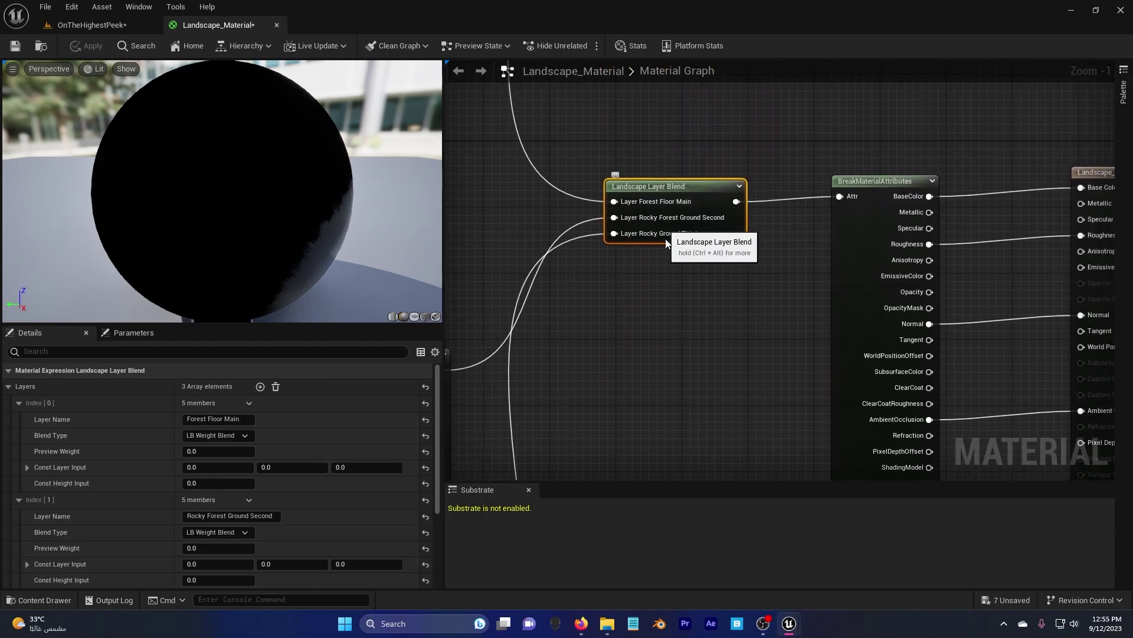
scroll(656, 300, down, 5)
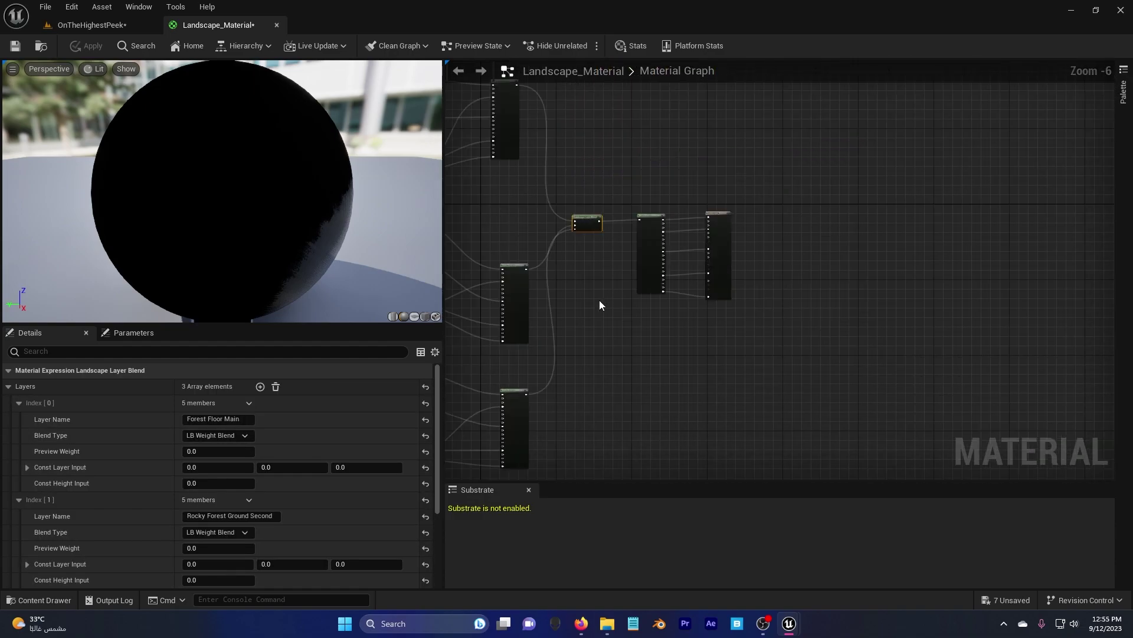
click(112, 24)
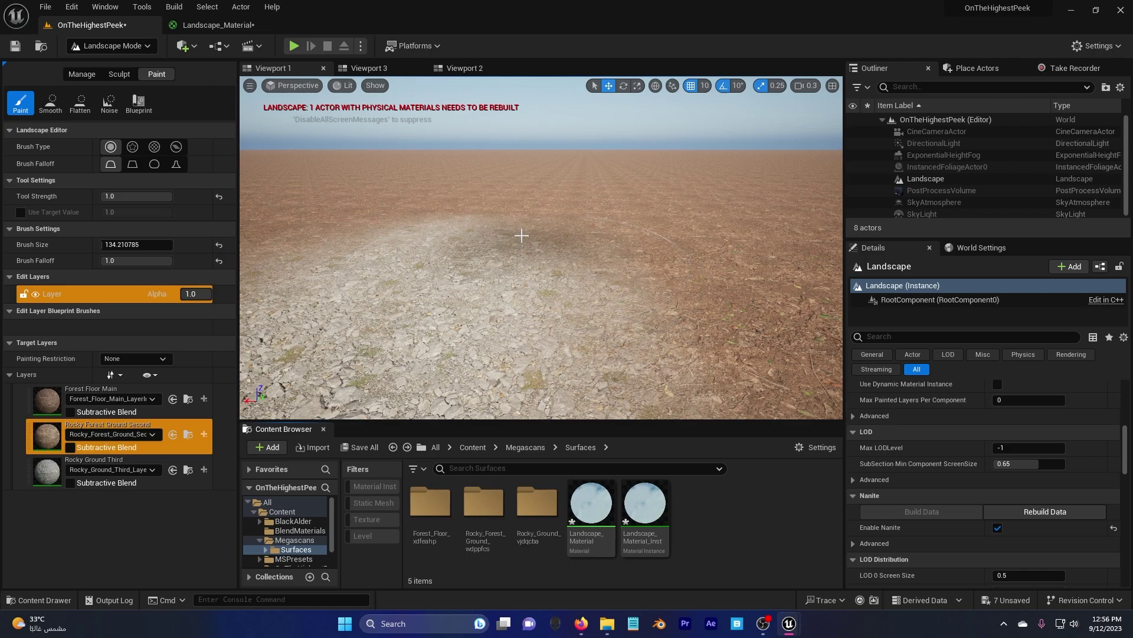
Open the r.Nanite.AllowTessellation=1 note in Notepad, copy "r.Nanite.AllowTessellation 1" and enter it as a console command in Unreal Engine
right_click(635, 623)
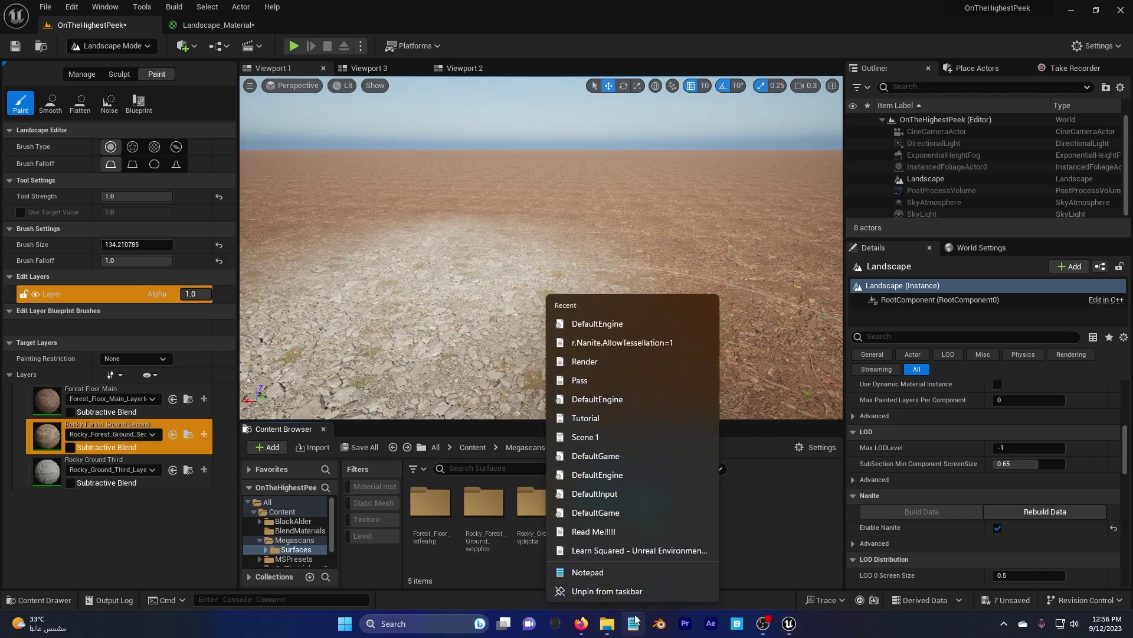
click(617, 343)
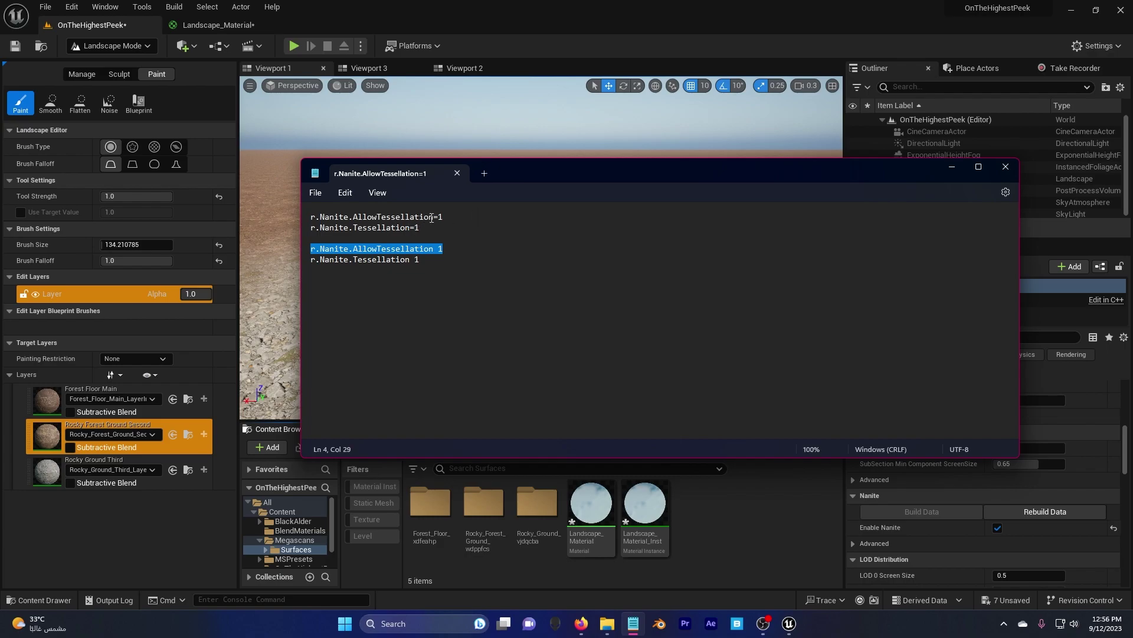
drag(433, 217, 331, 217)
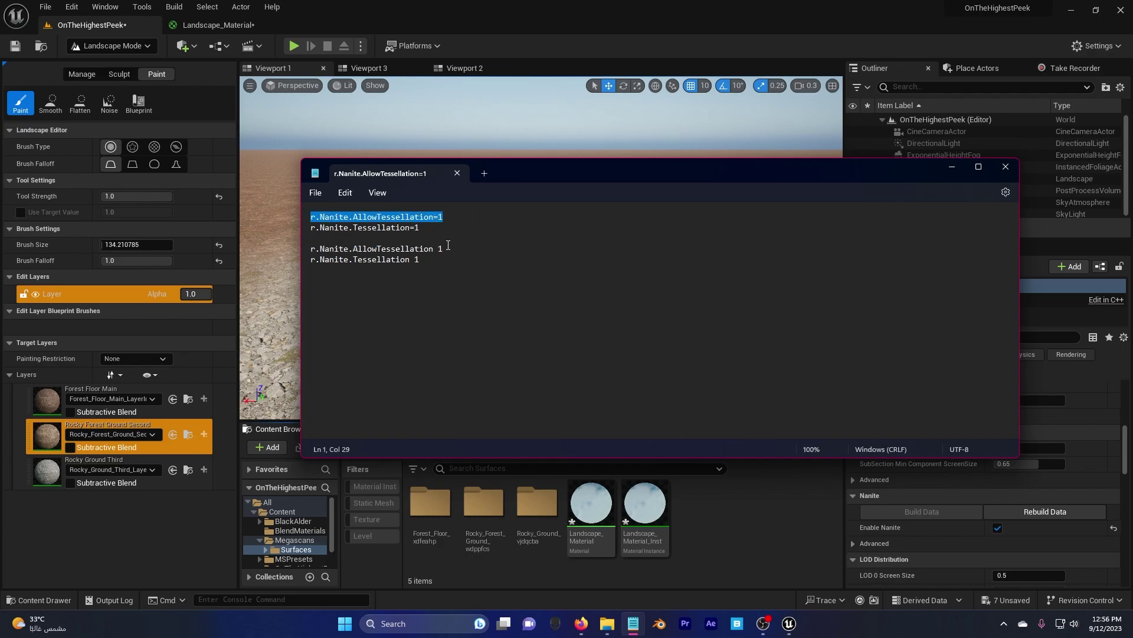
drag(444, 249, 290, 247)
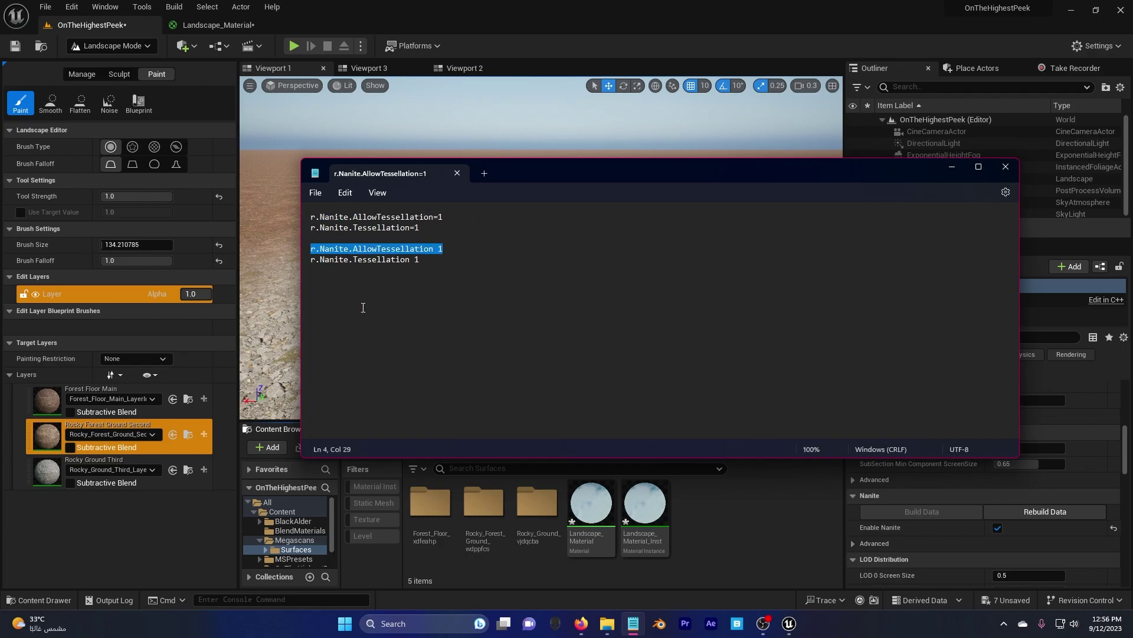
click(278, 599)
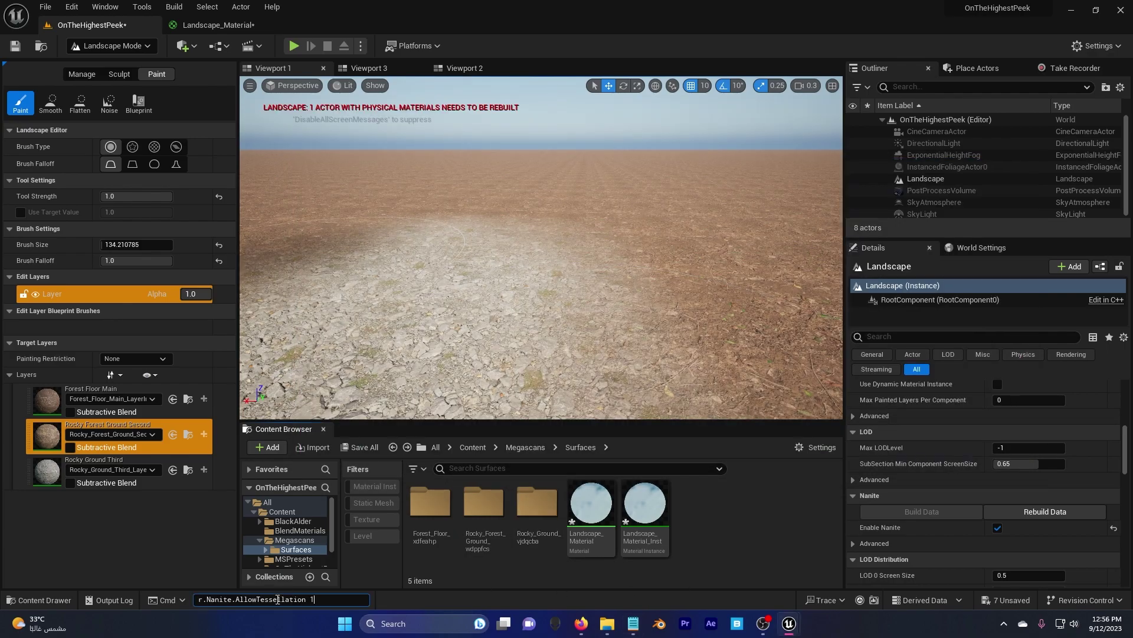
Copy "r.Nanite.Tessellation 1" from the Notepad note and enter it in Unreal Engine's console in place of the previous command
click(633, 623)
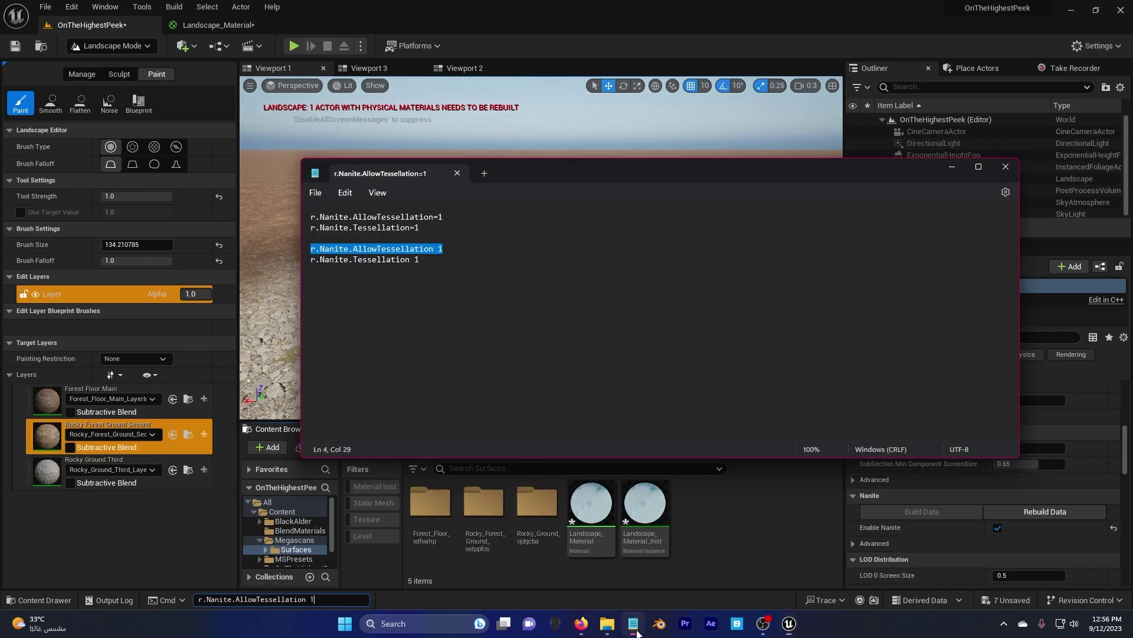
drag(437, 278, 253, 249)
click(336, 260)
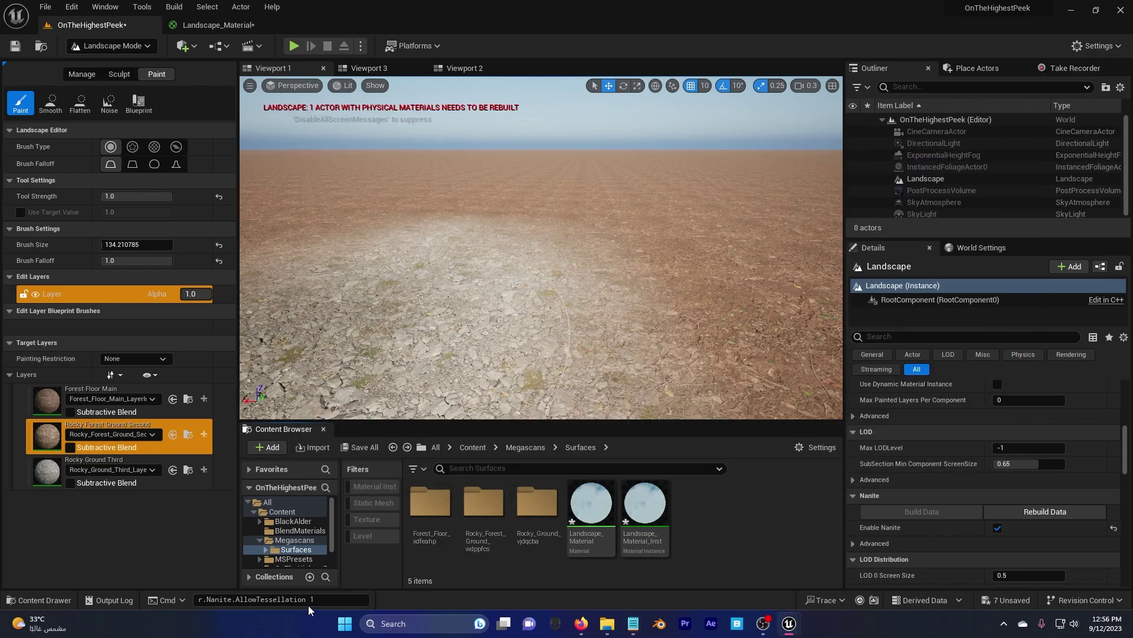
drag(315, 599, 160, 585)
text(r.Nanite.Tessellation 1)
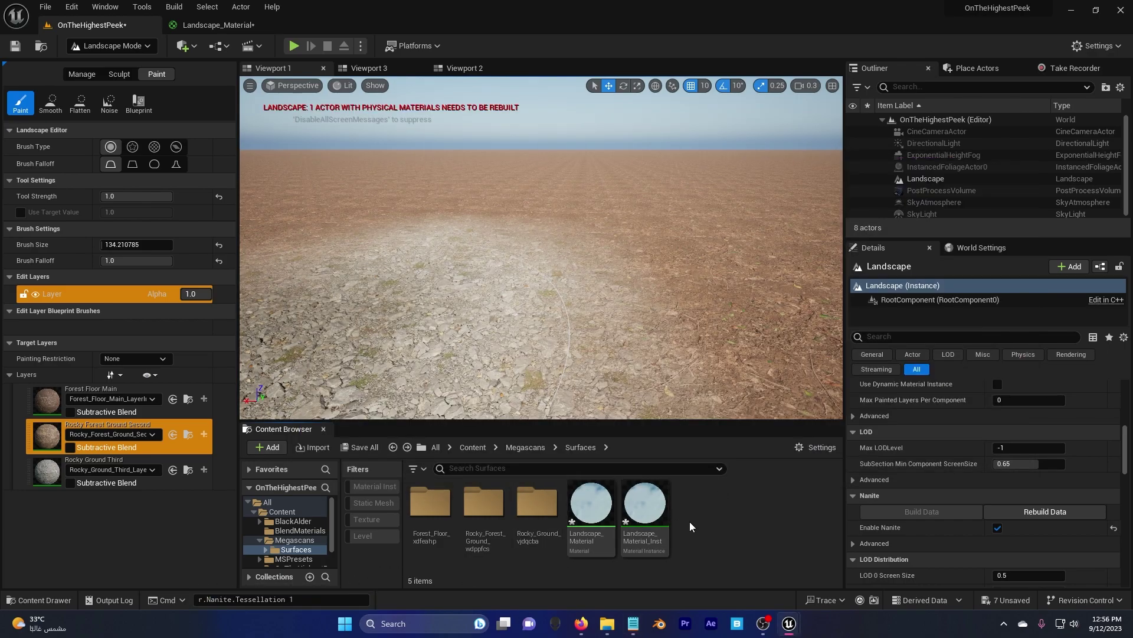